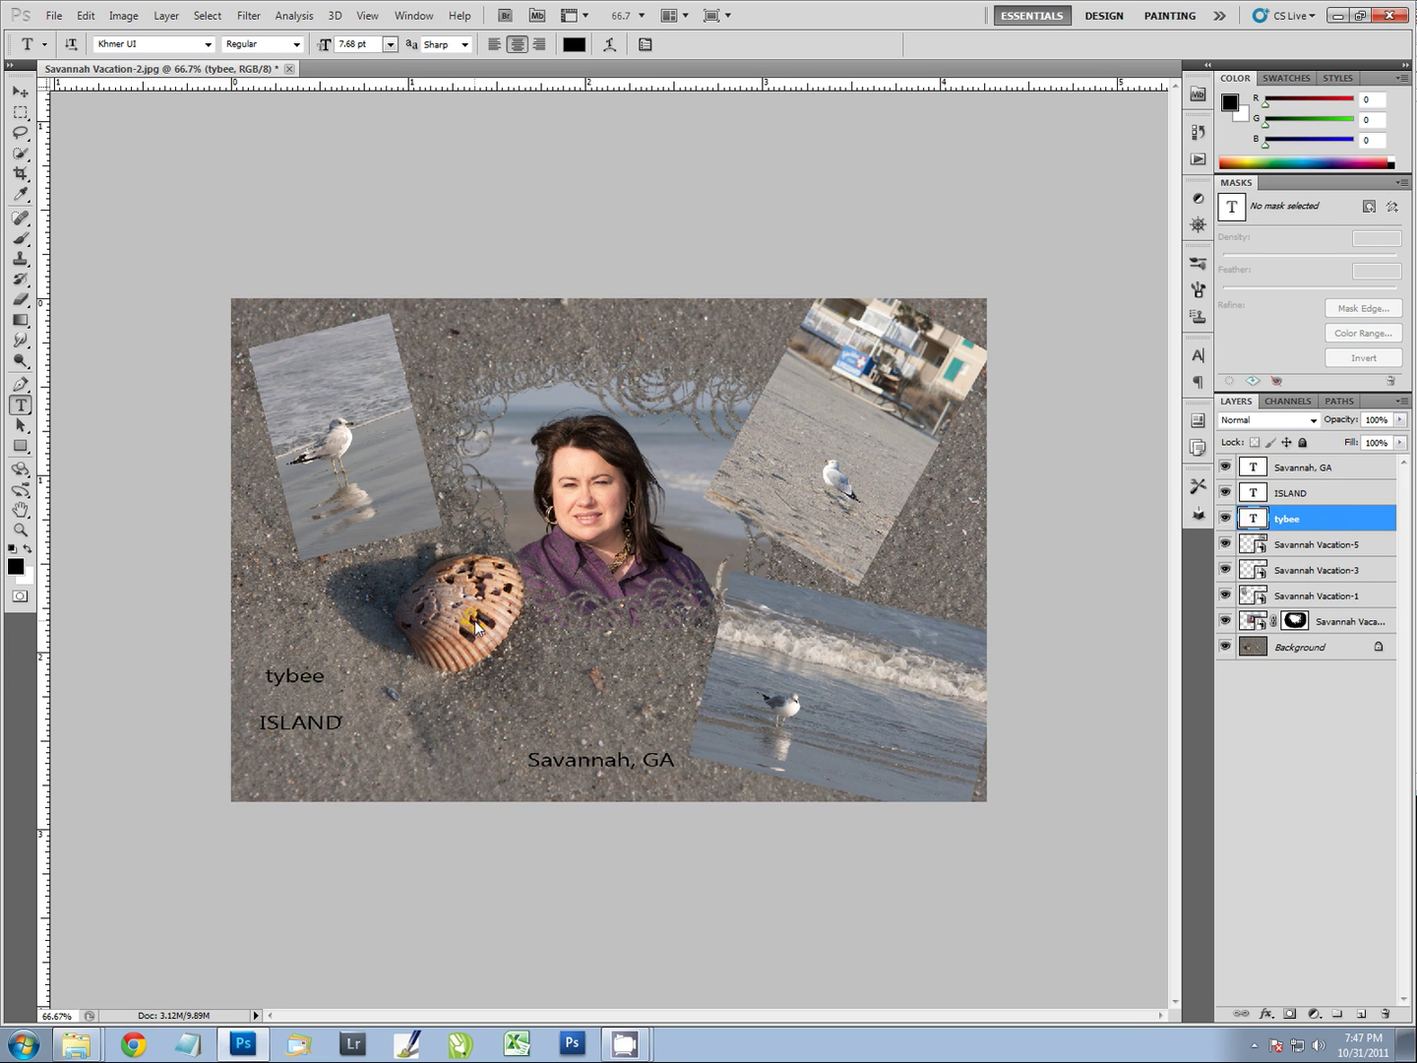
Step: Change the "tybee" text to the Ravie font at 24 pt
{"action": "left_click", "coordinate": [1254, 518]}
{"action": "double_click", "coordinate": [1253, 518]}
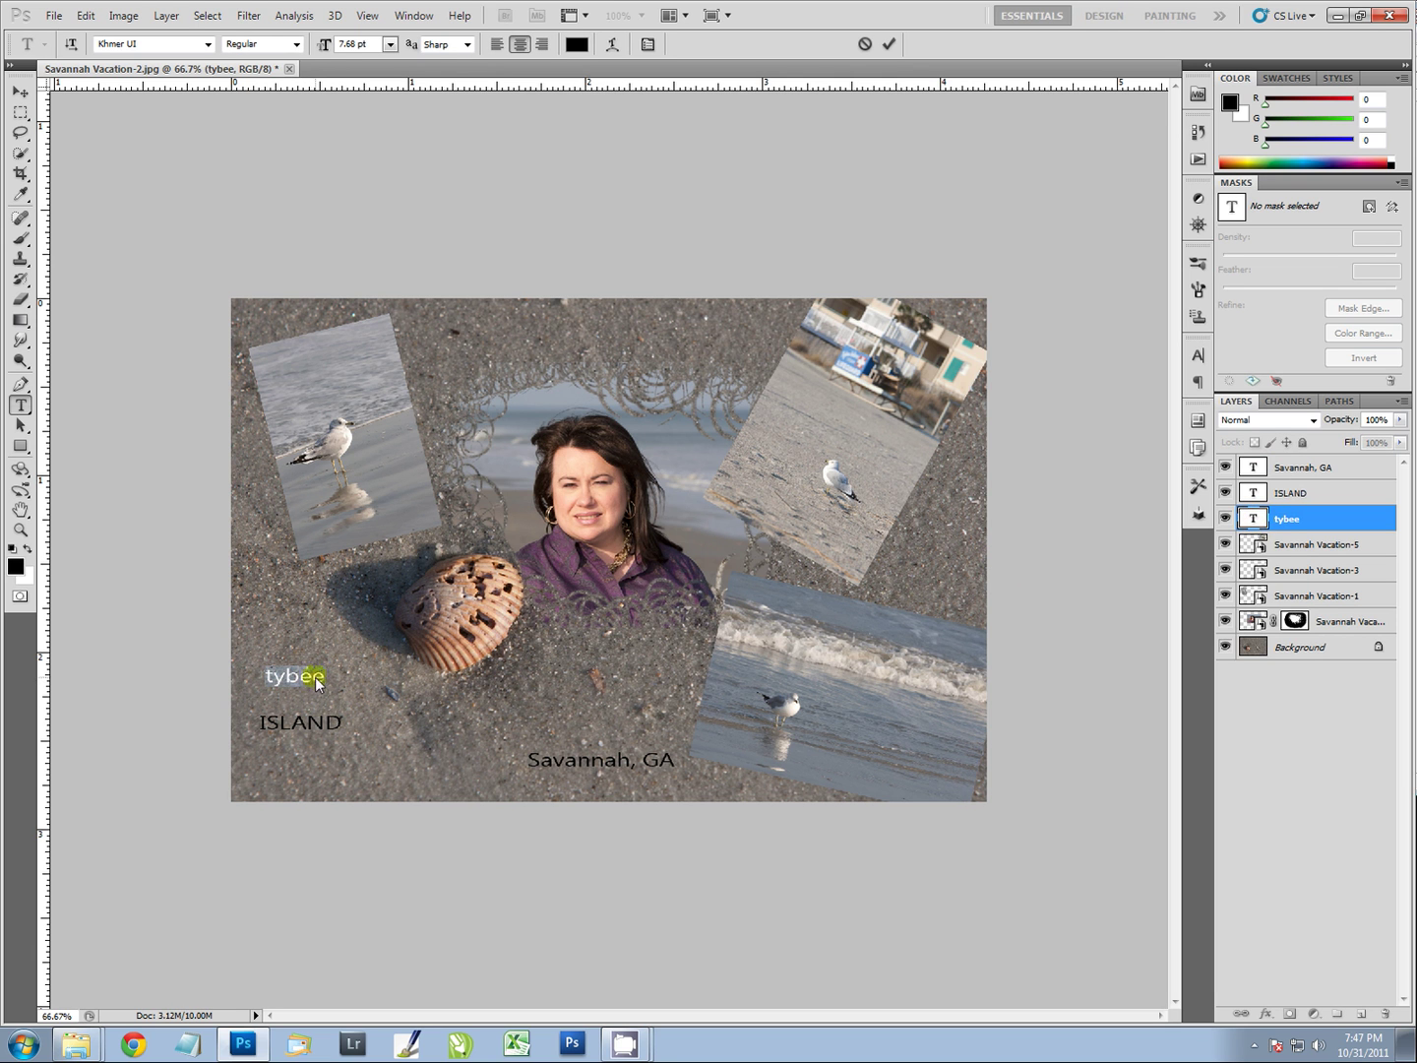
{"action": "left_click", "coordinate": [208, 45]}
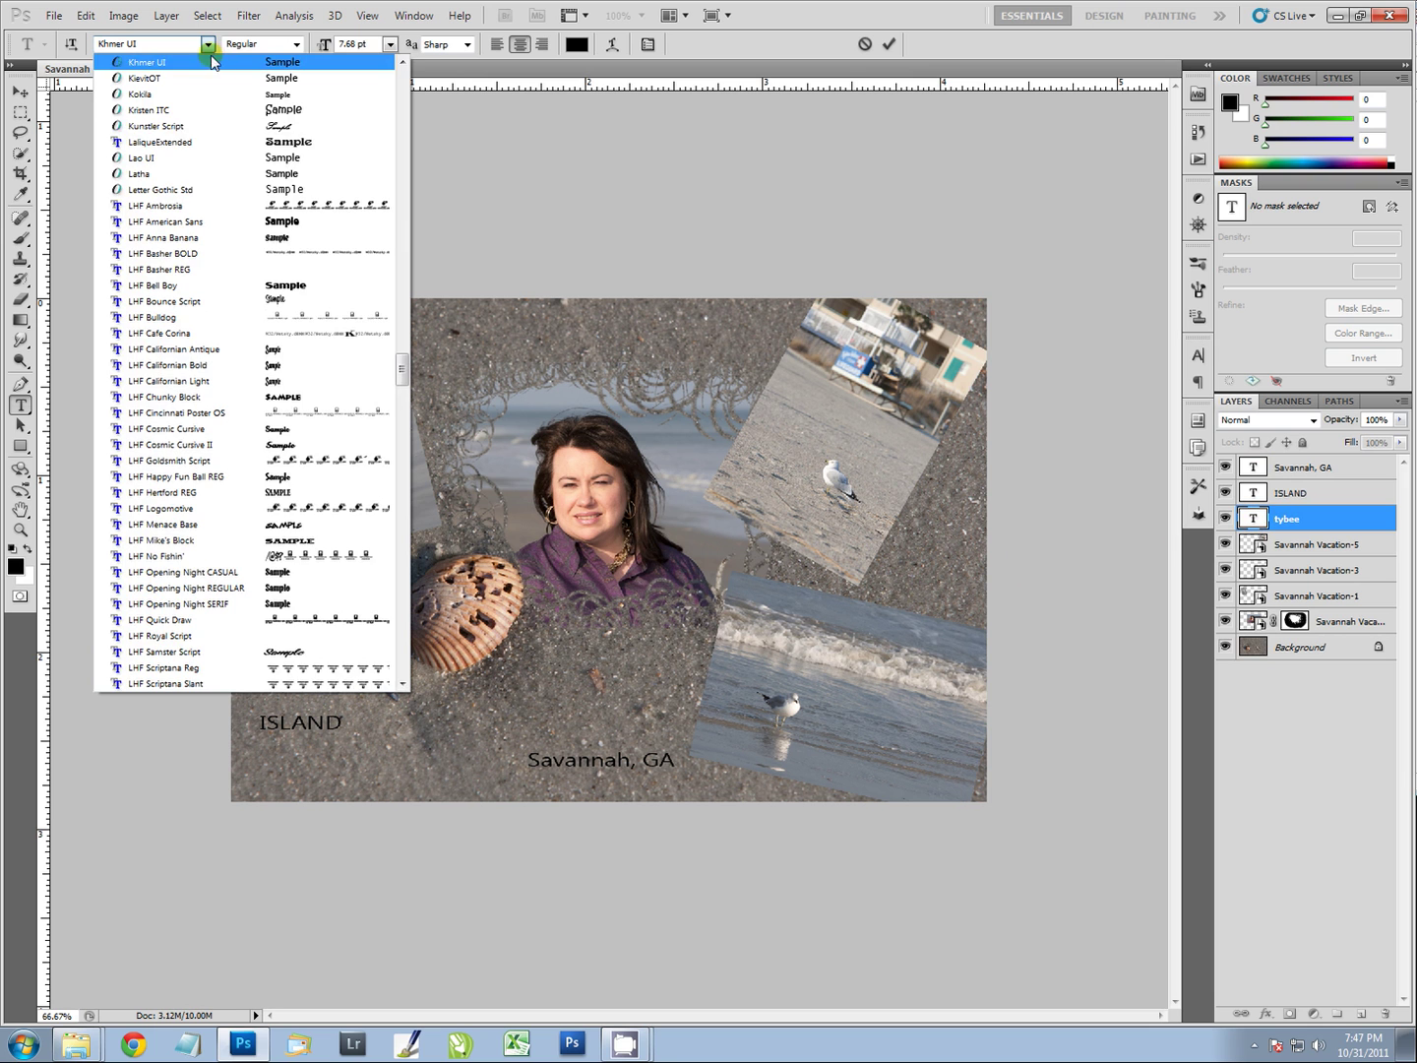
{"action": "left_click_drag", "start_coordinate": [404, 367], "coordinate": [406, 500]}
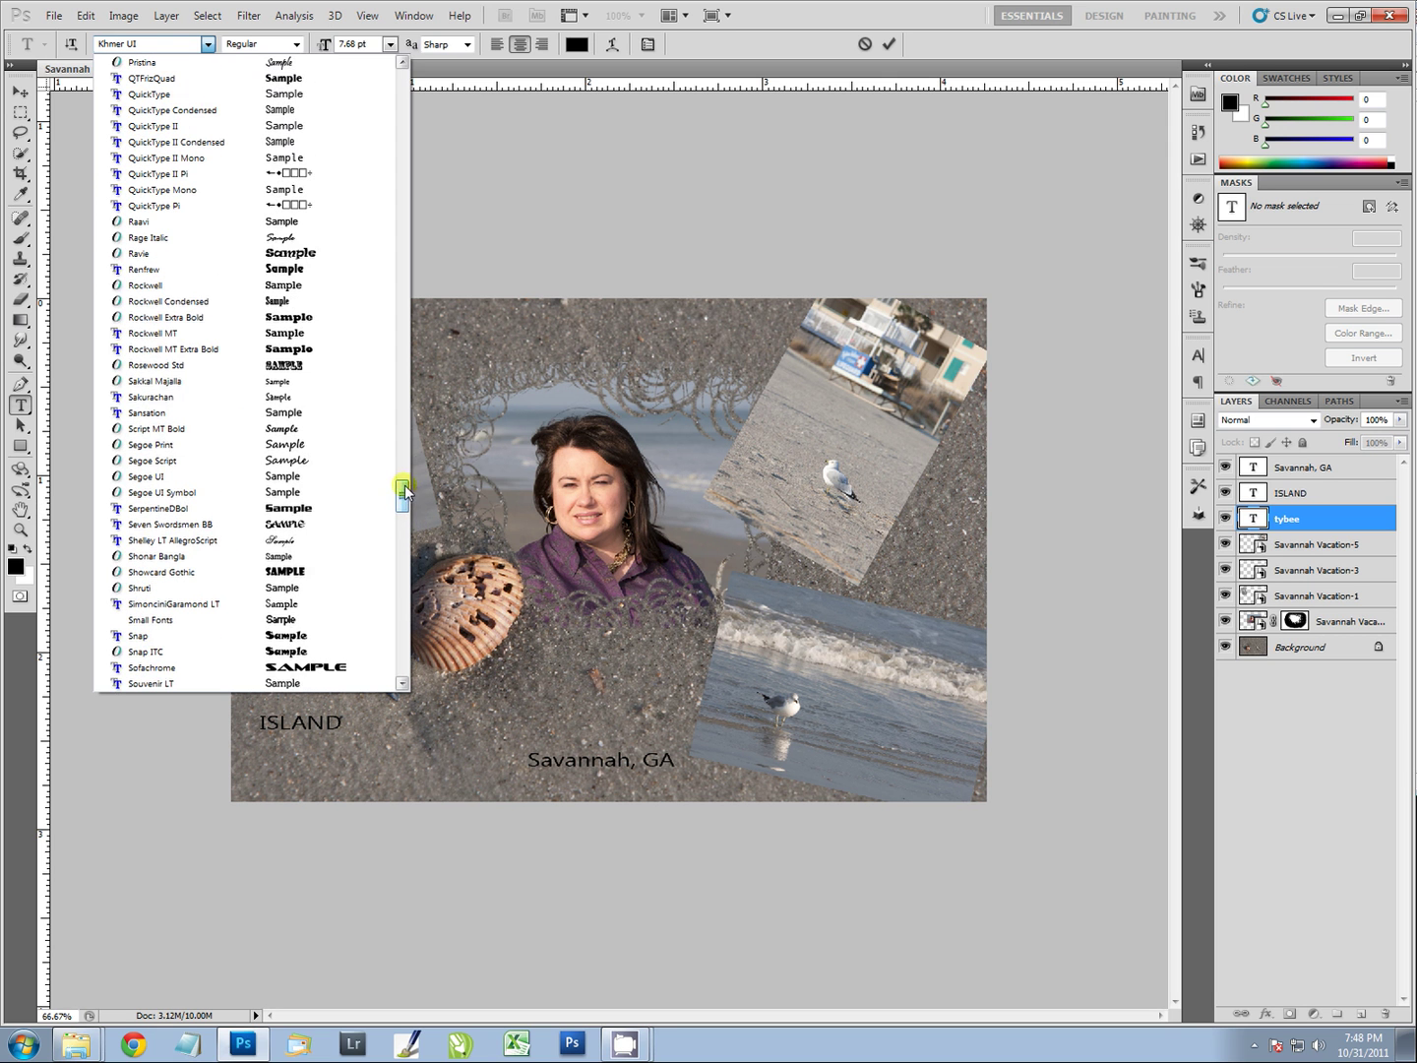
{"action": "left_click", "coordinate": [164, 255]}
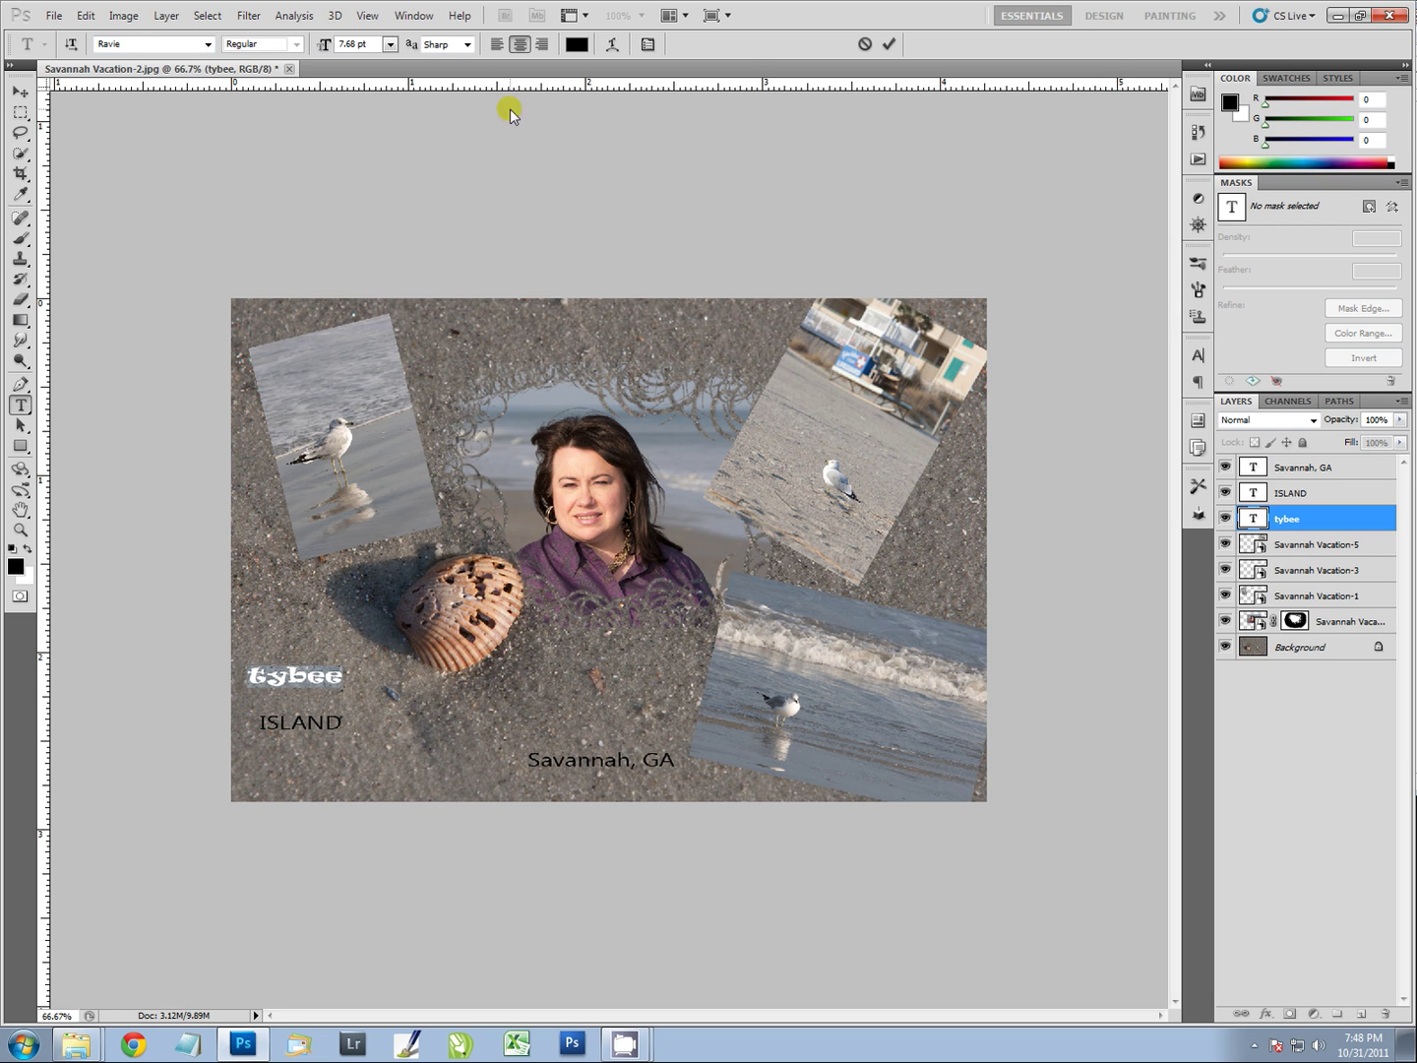
{"action": "left_click", "coordinate": [391, 44]}
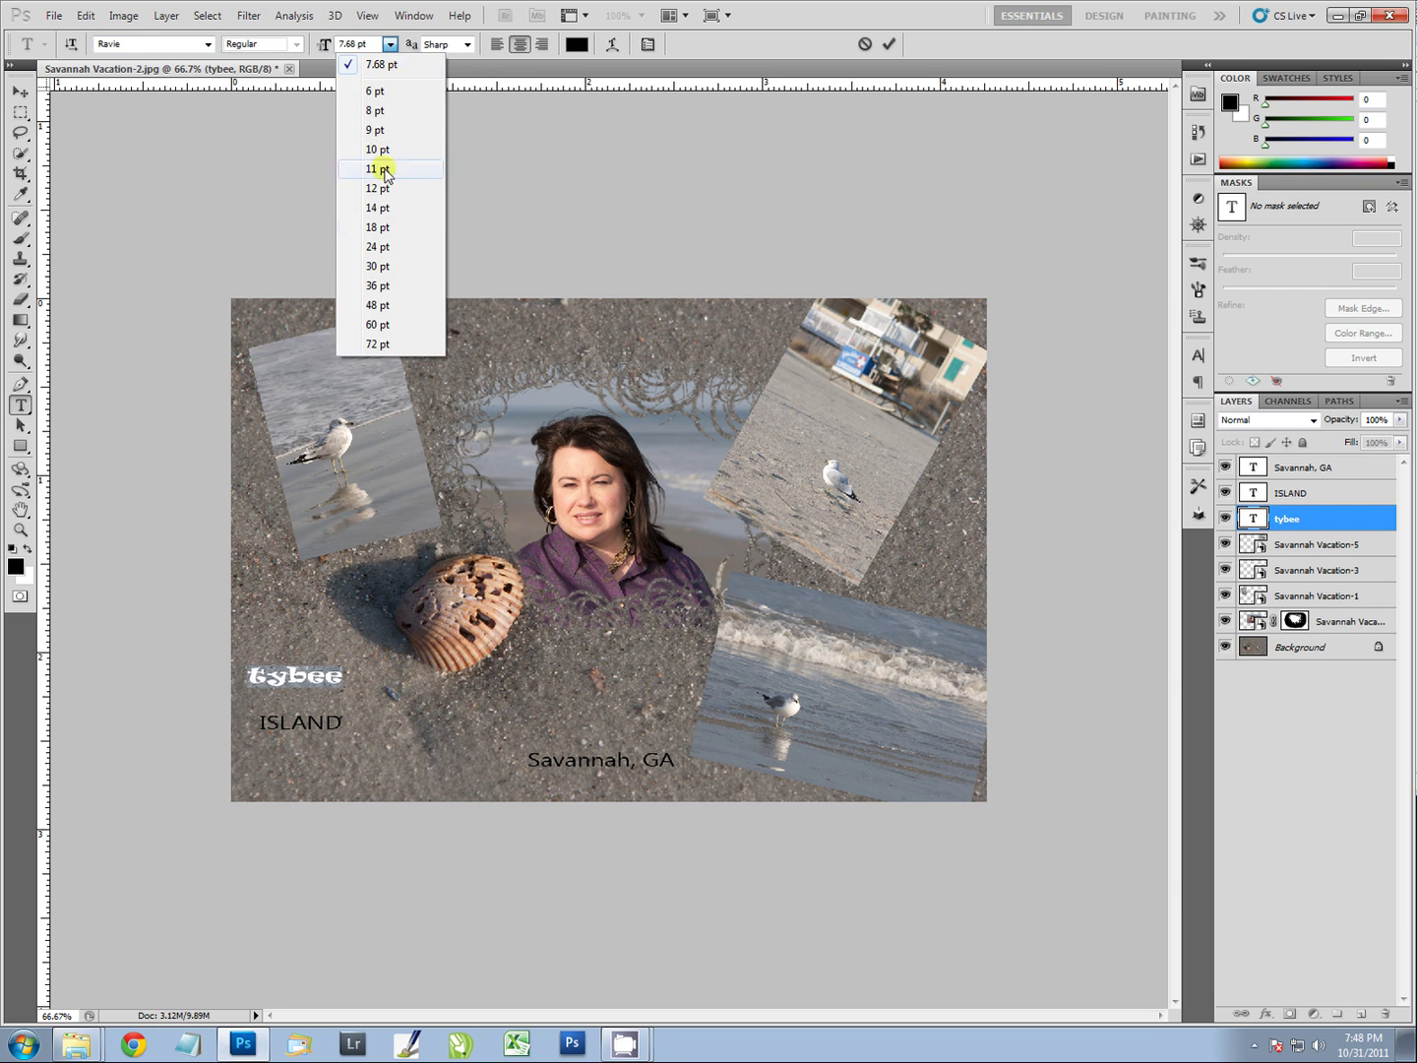
{"action": "left_click", "coordinate": [388, 247]}
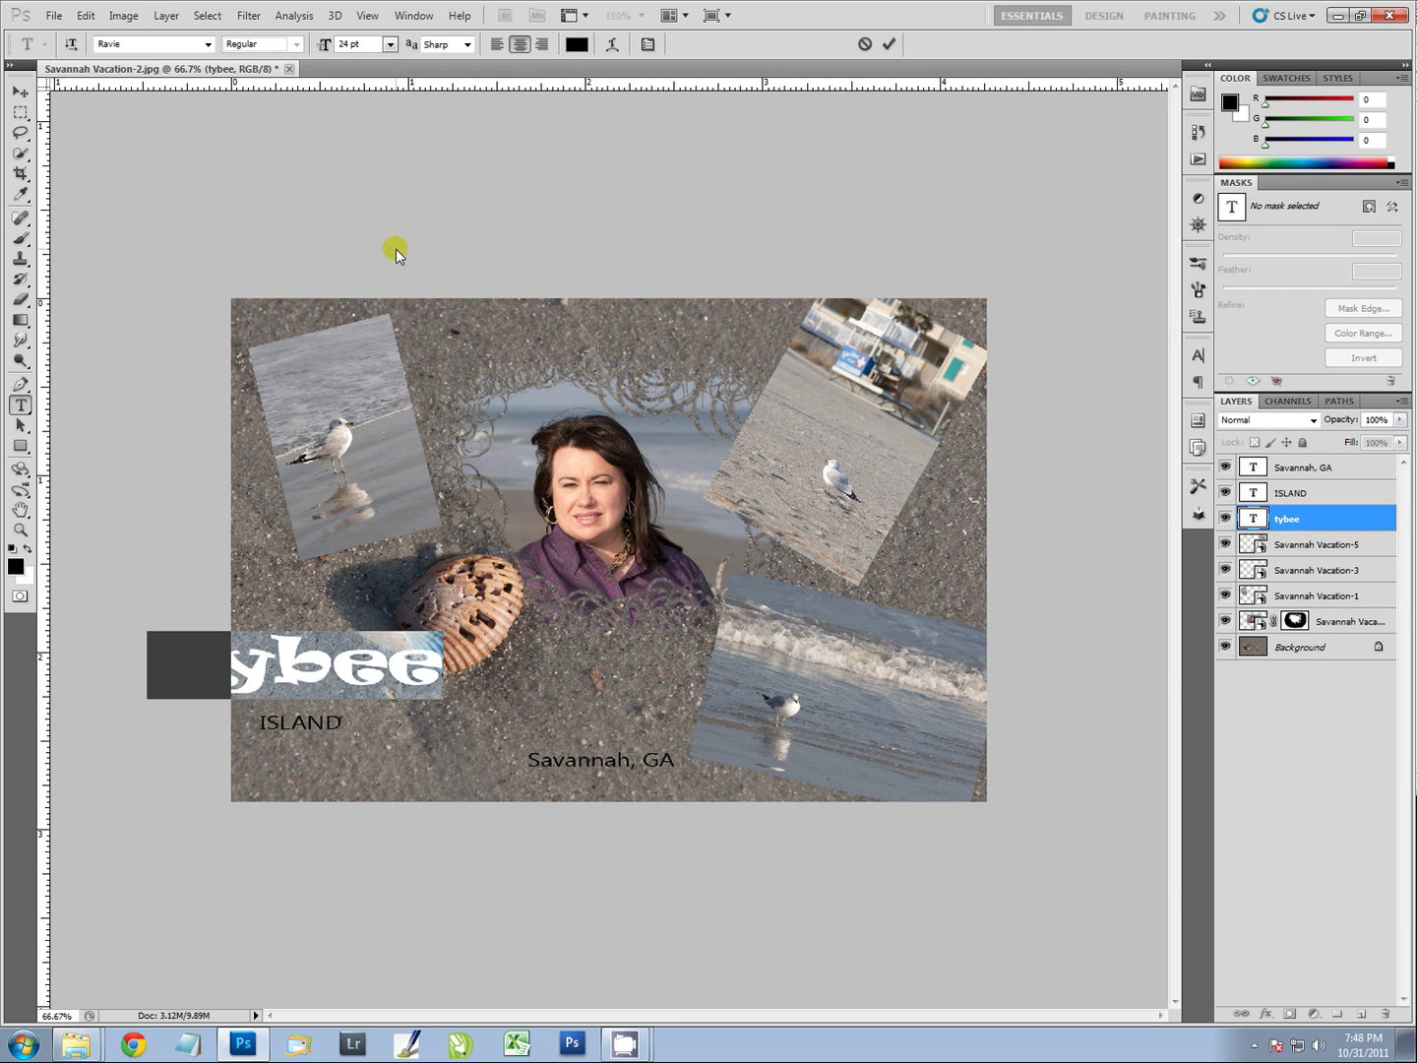
{"action": "left_click", "coordinate": [889, 44]}
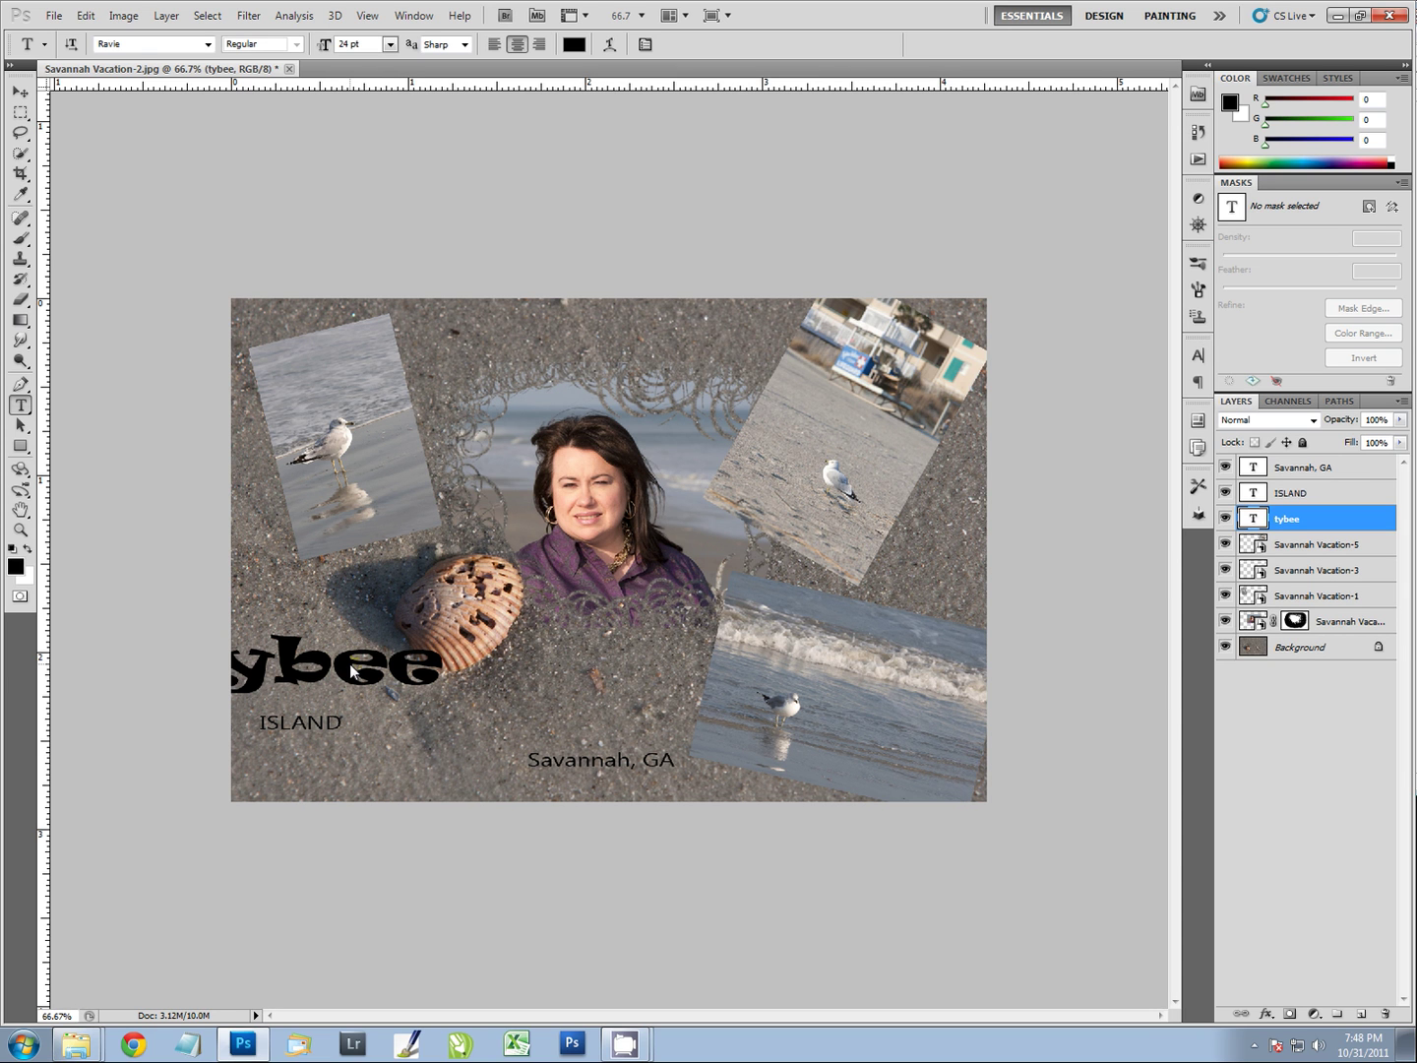
Step: Move the "tybee" text fully inside the image's lower-left area and place "ISLAND" centered beneath it
{"action": "left_click", "coordinate": [164, 250]}
{"action": "key", "text": "v"}
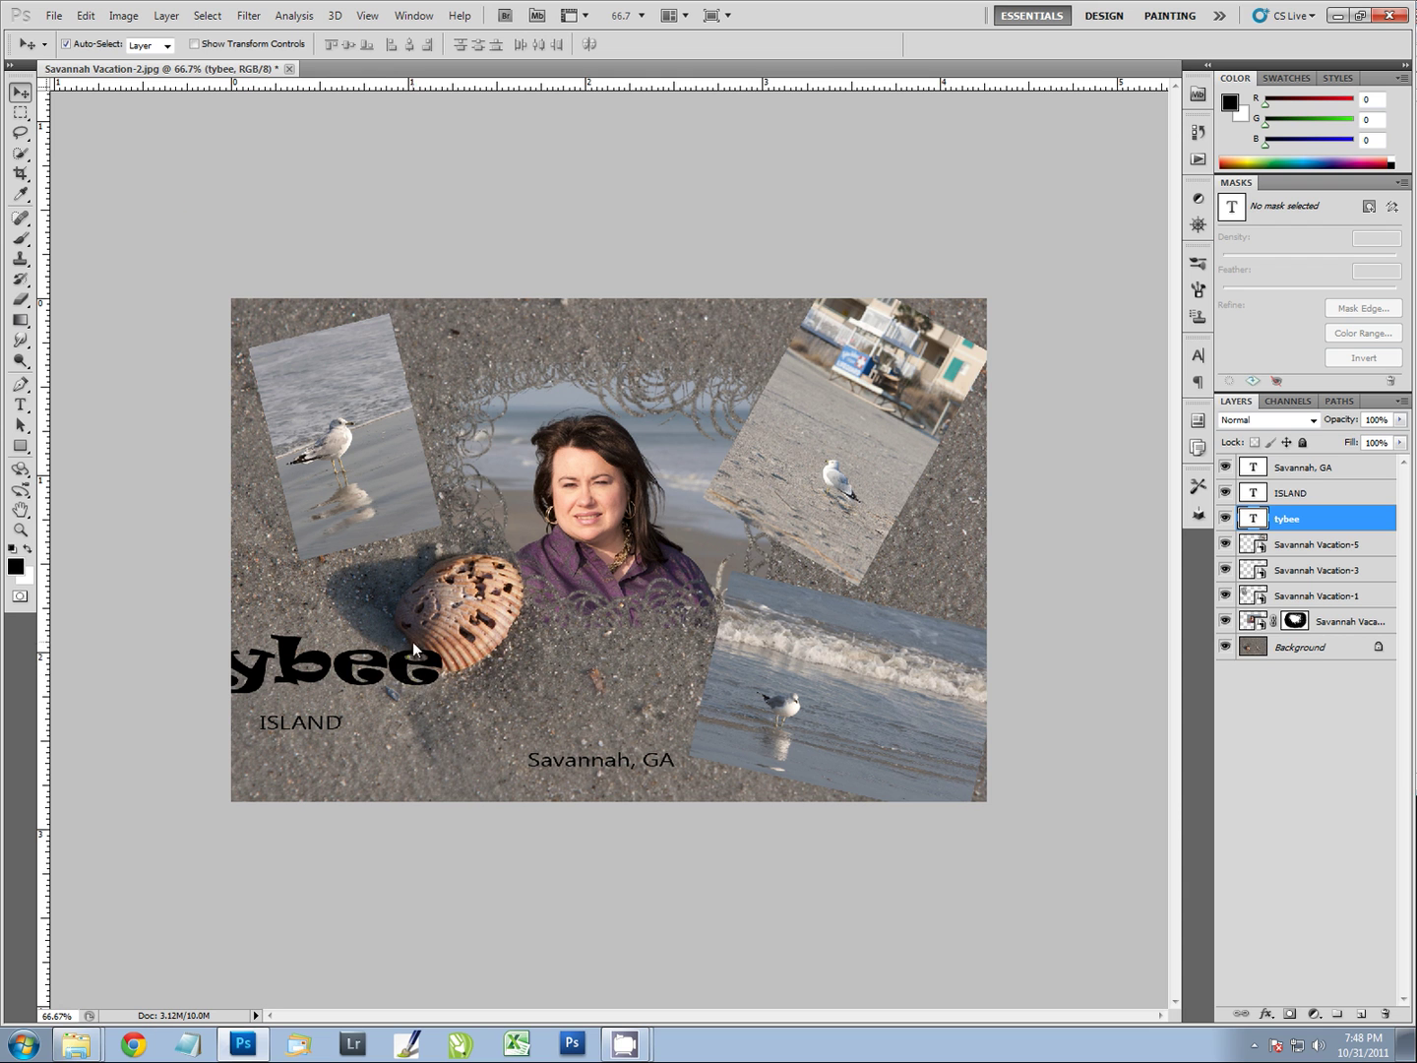
{"action": "left_click_drag", "start_coordinate": [401, 675], "coordinate": [503, 695]}
{"action": "left_click", "coordinate": [312, 726]}
{"action": "left_click_drag", "start_coordinate": [310, 727], "coordinate": [427, 741]}
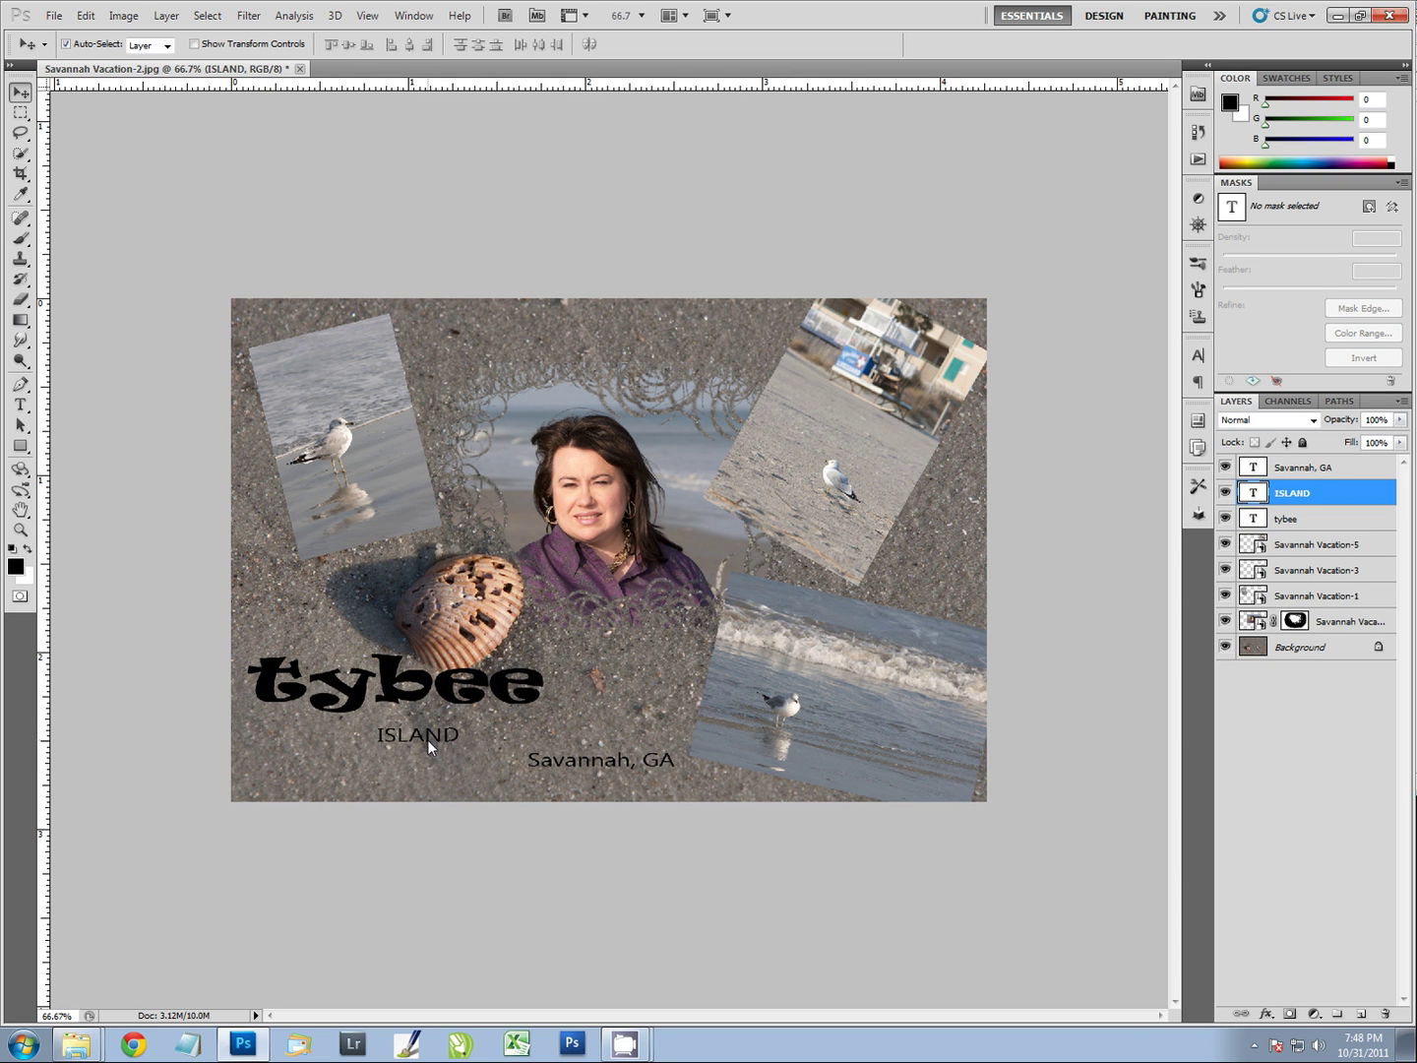
Step: Try LaliqueExtended on the "ISLAND" text, and set its font to Garamond 3 LT Bold
{"action": "double_click", "coordinate": [1253, 494]}
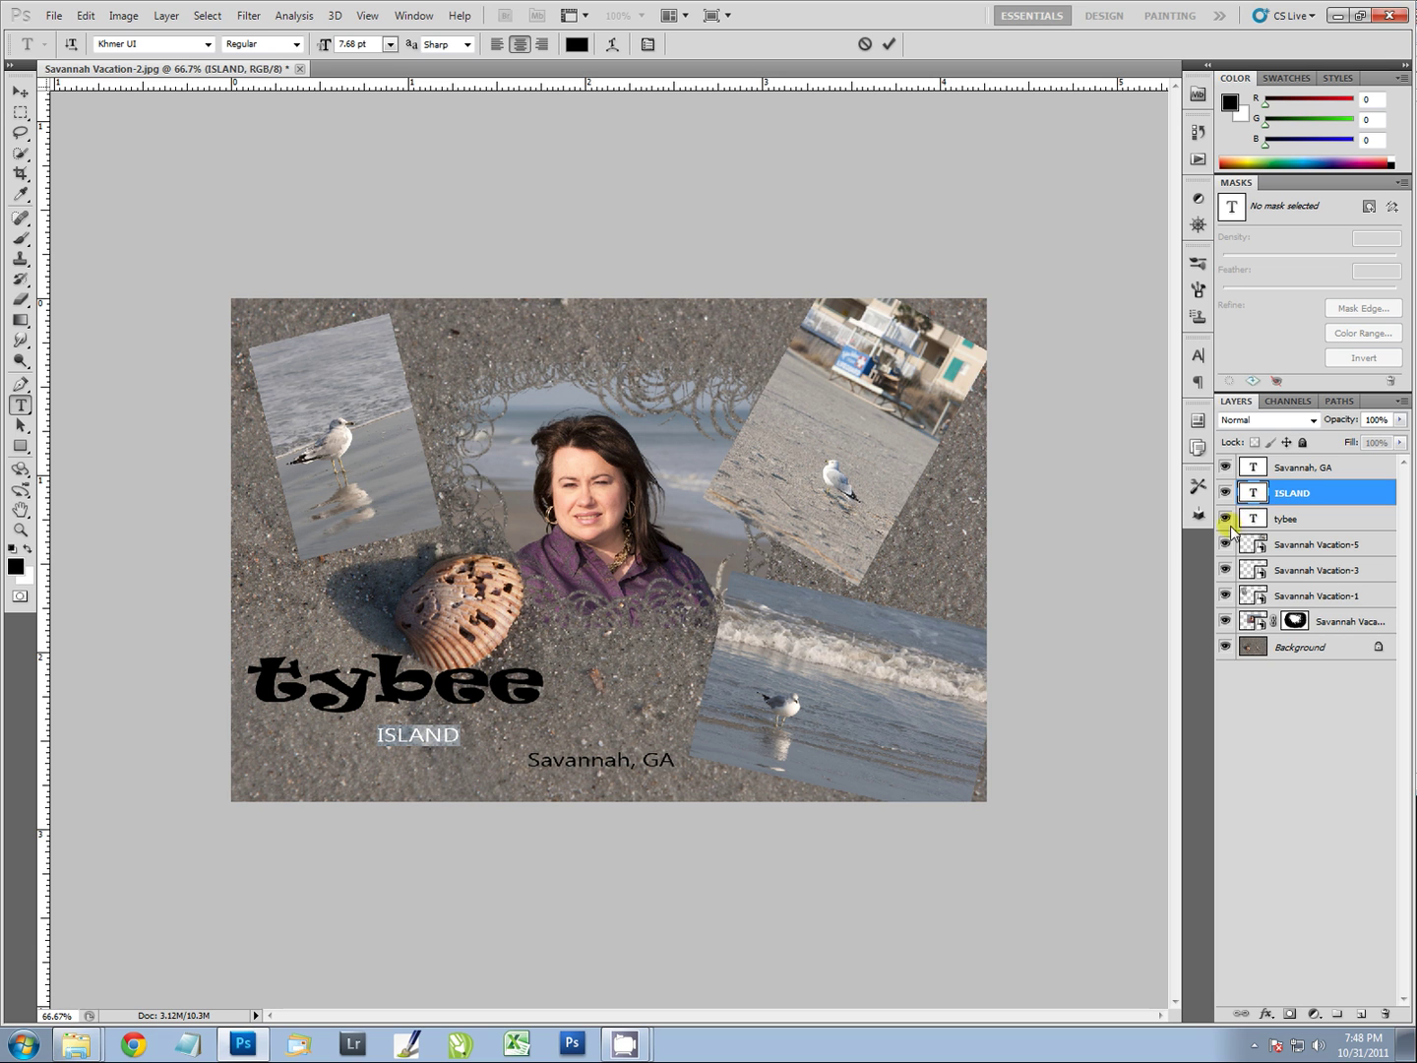
{"action": "left_click", "coordinate": [209, 46]}
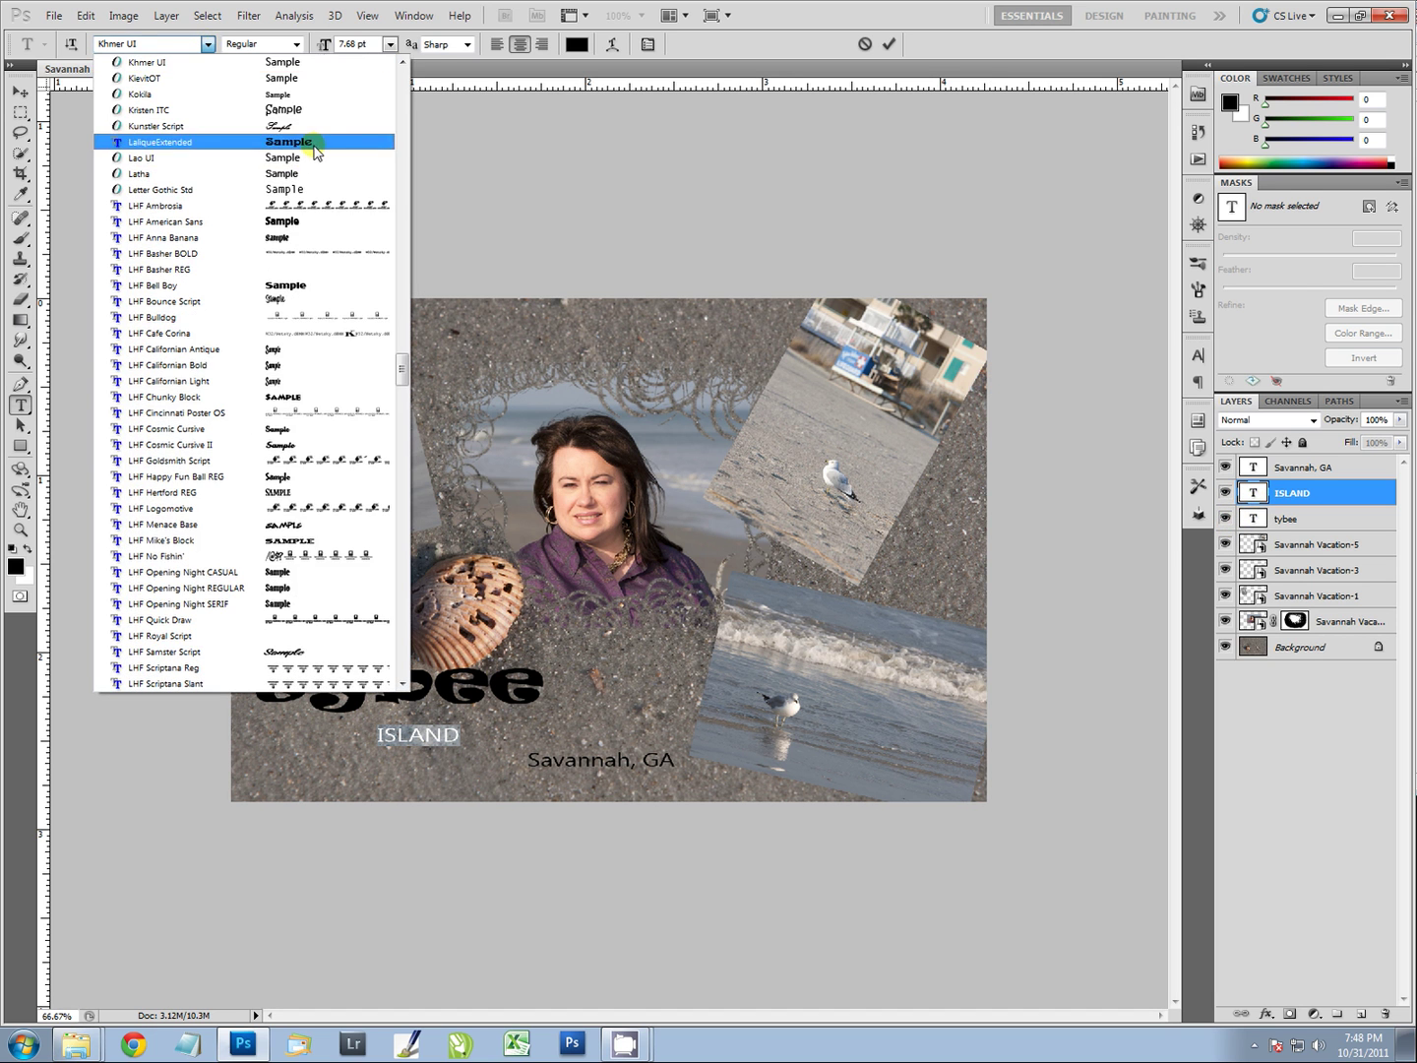
{"action": "left_click", "coordinate": [317, 143]}
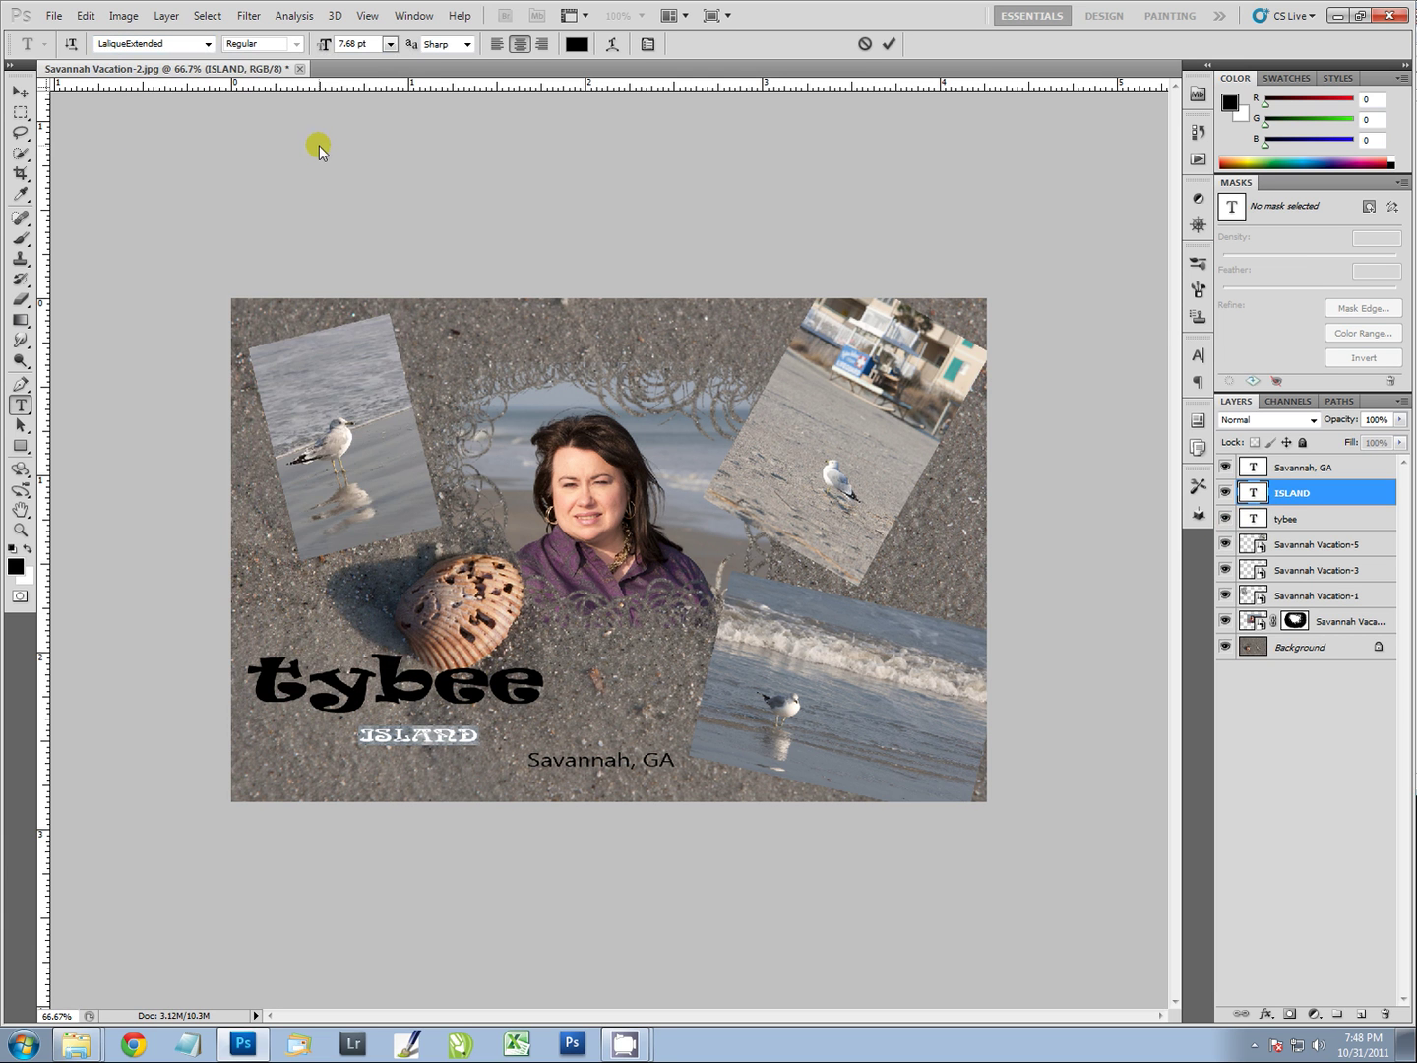
{"action": "left_click", "coordinate": [210, 46]}
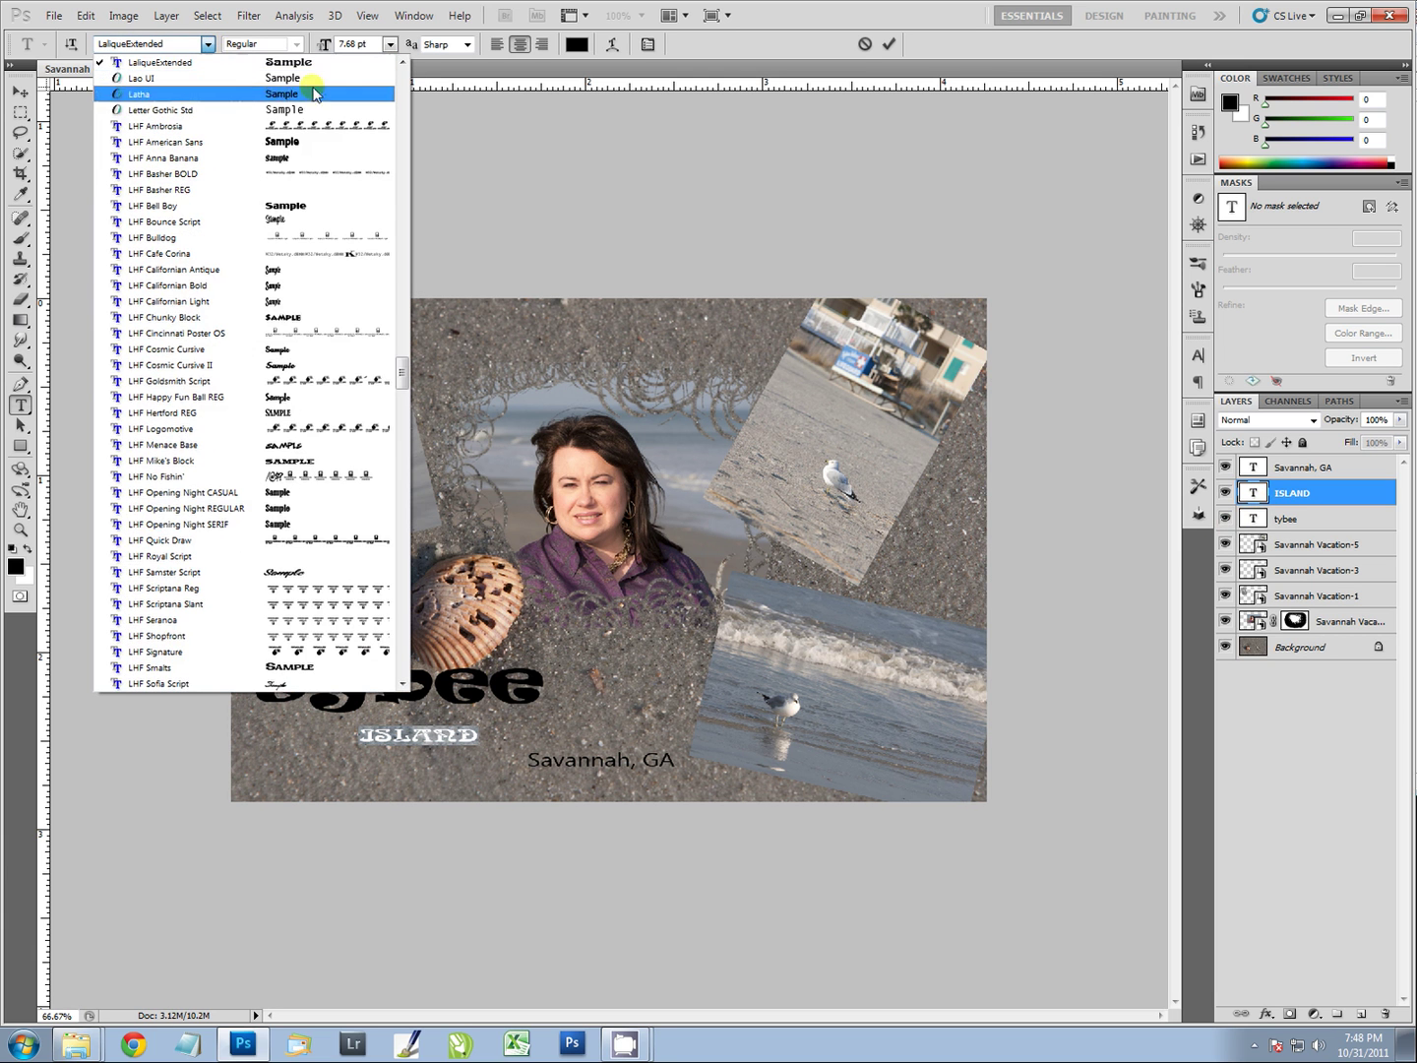
{"action": "left_click_drag", "start_coordinate": [401, 357], "coordinate": [399, 294]}
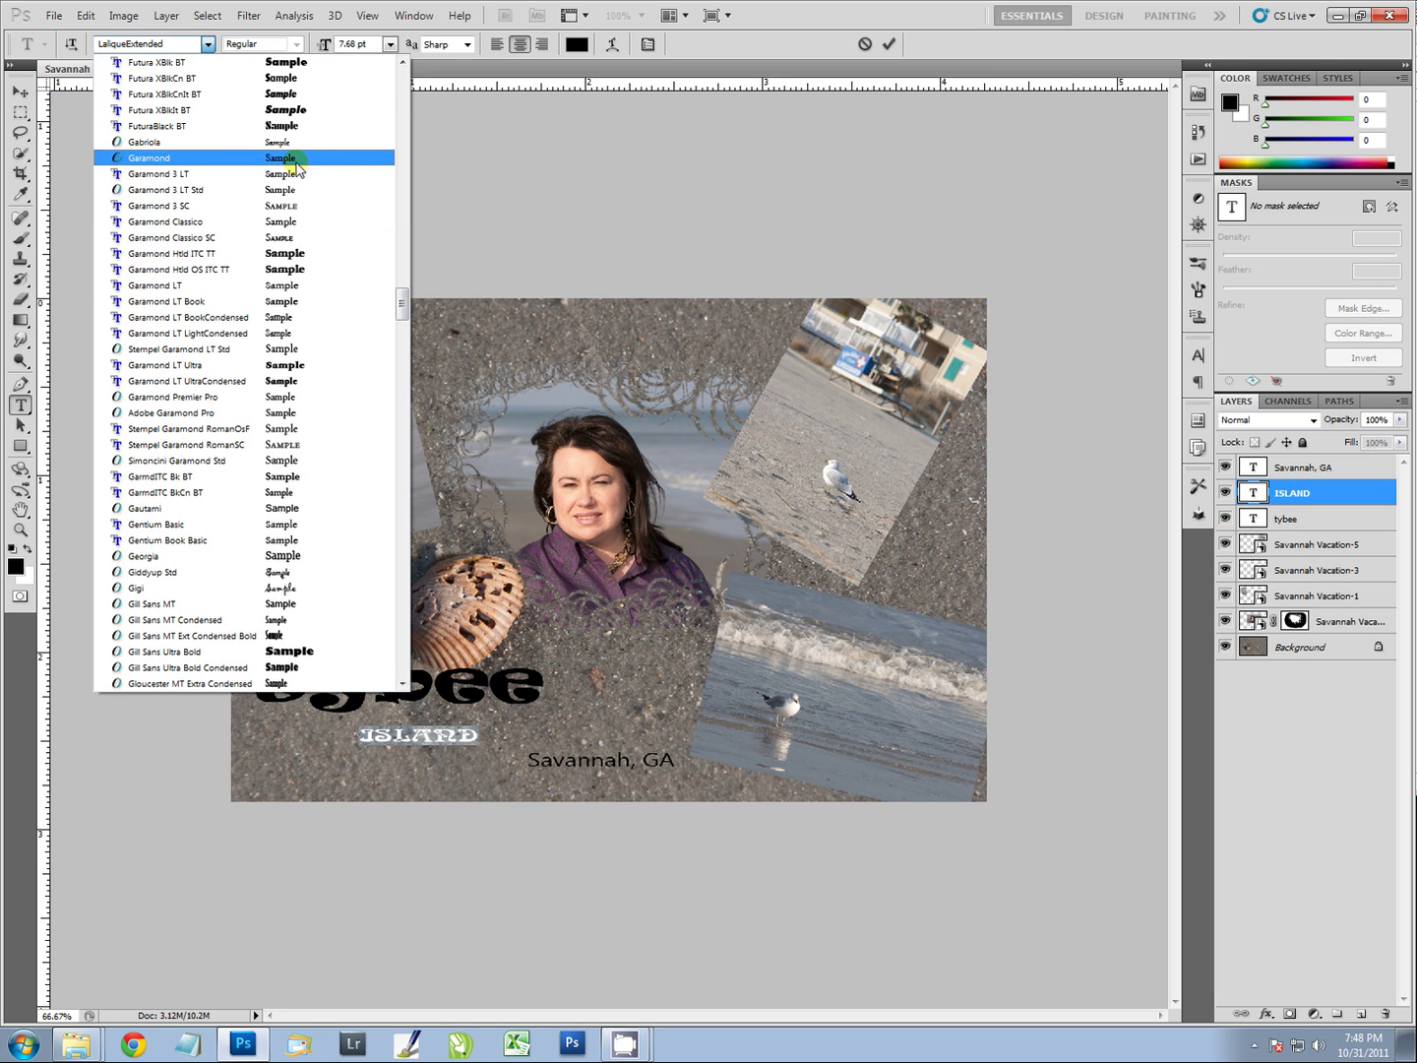
{"action": "left_click", "coordinate": [295, 173]}
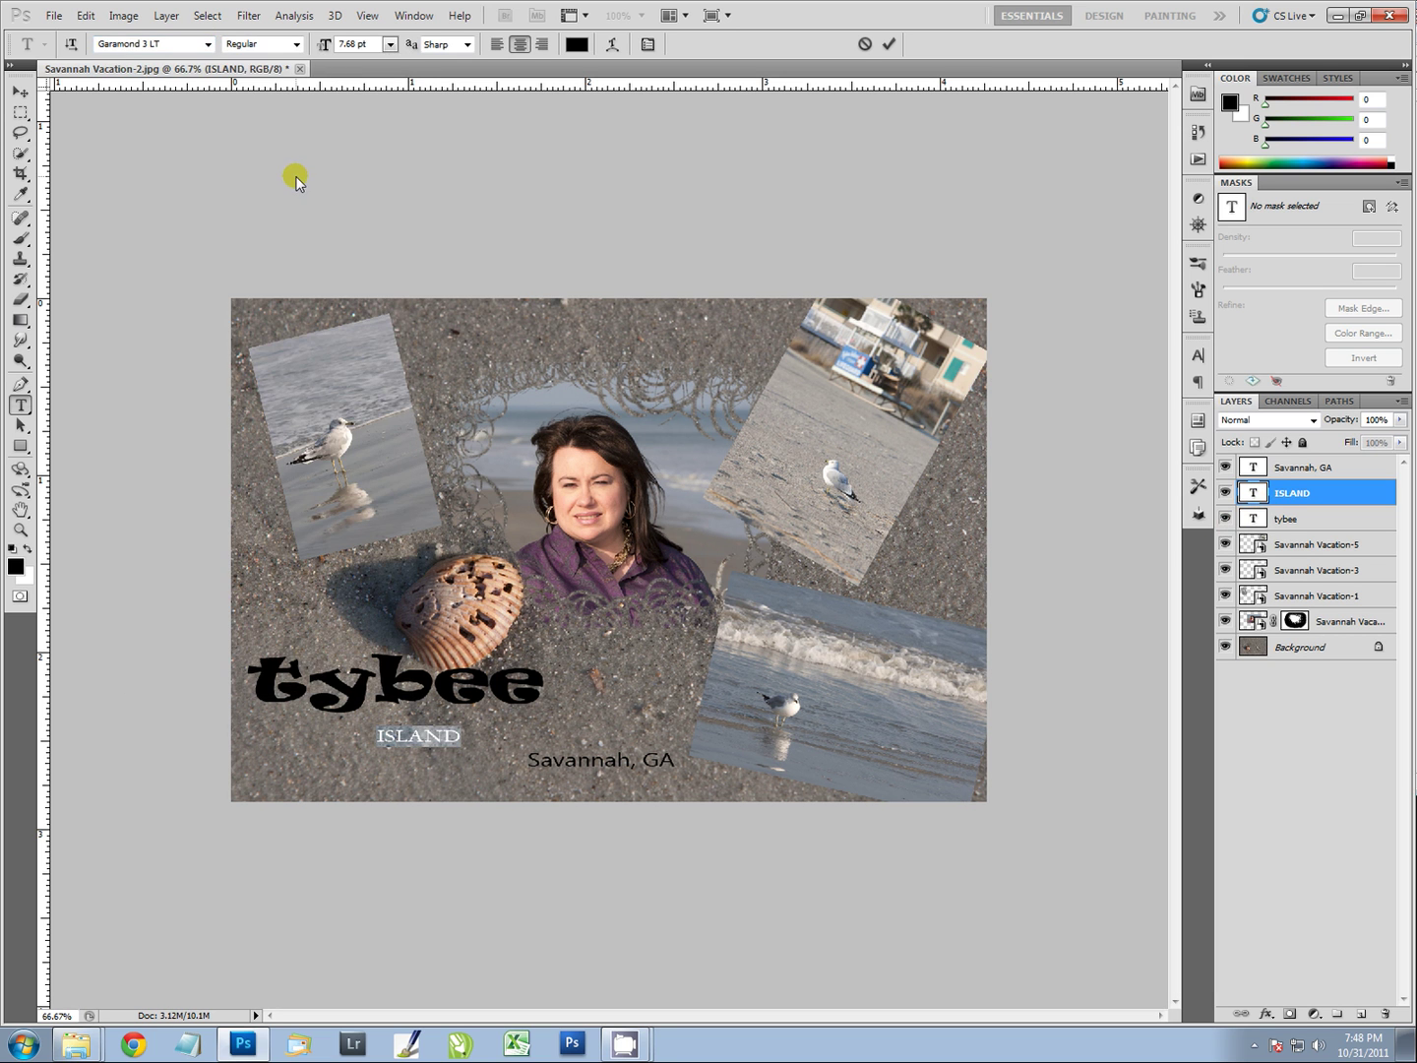
{"action": "left_click", "coordinate": [297, 45]}
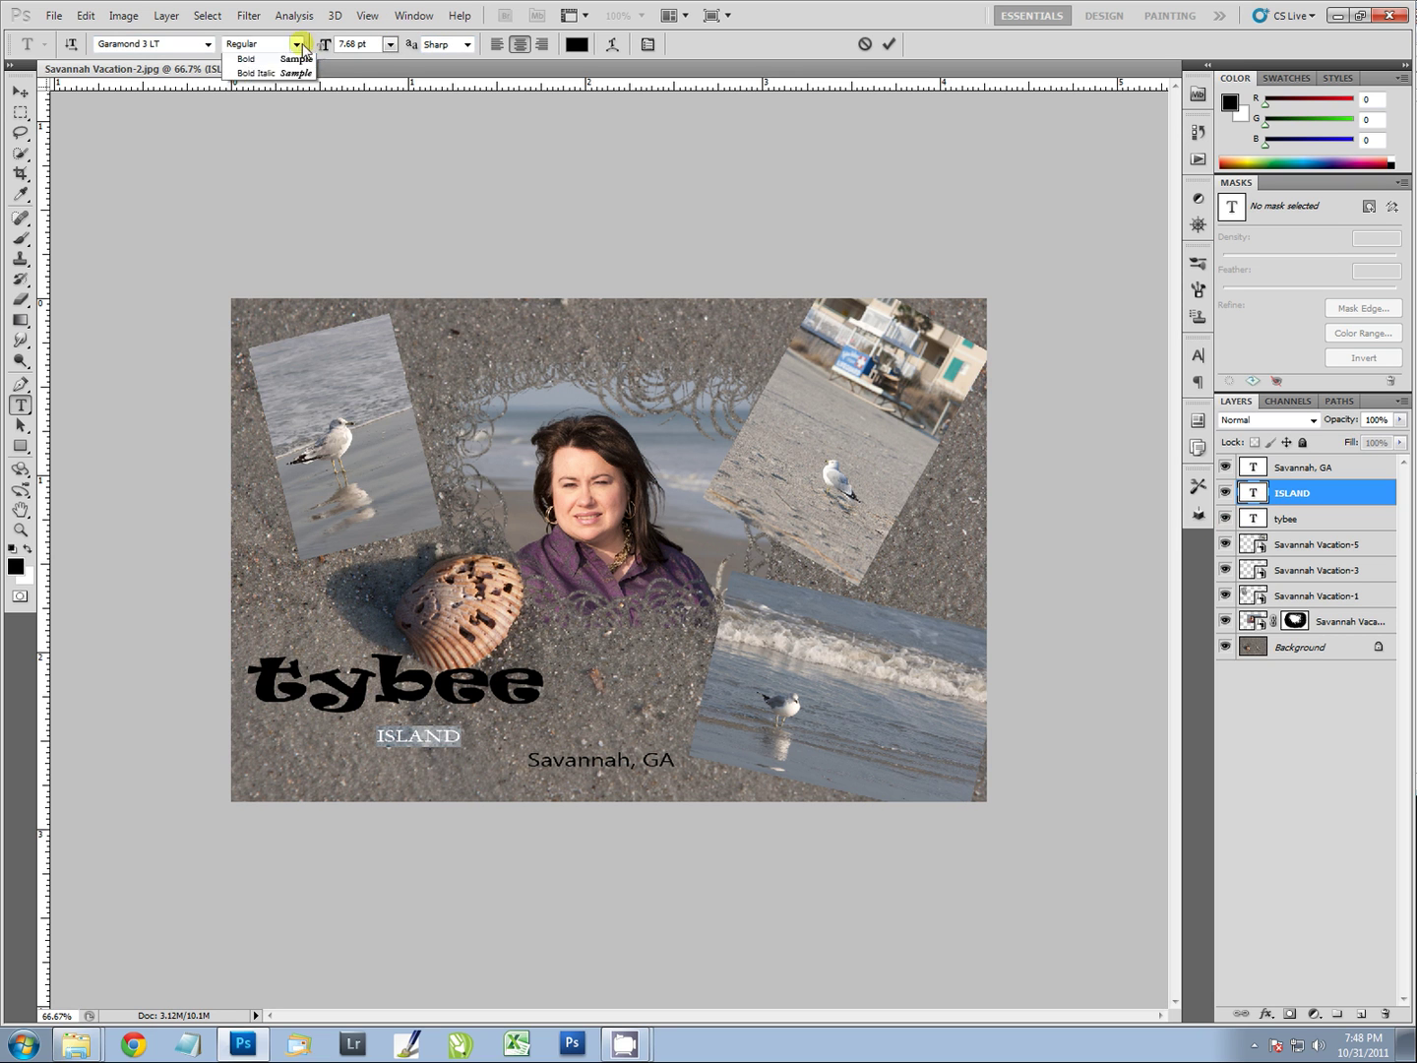
{"action": "left_click", "coordinate": [281, 91]}
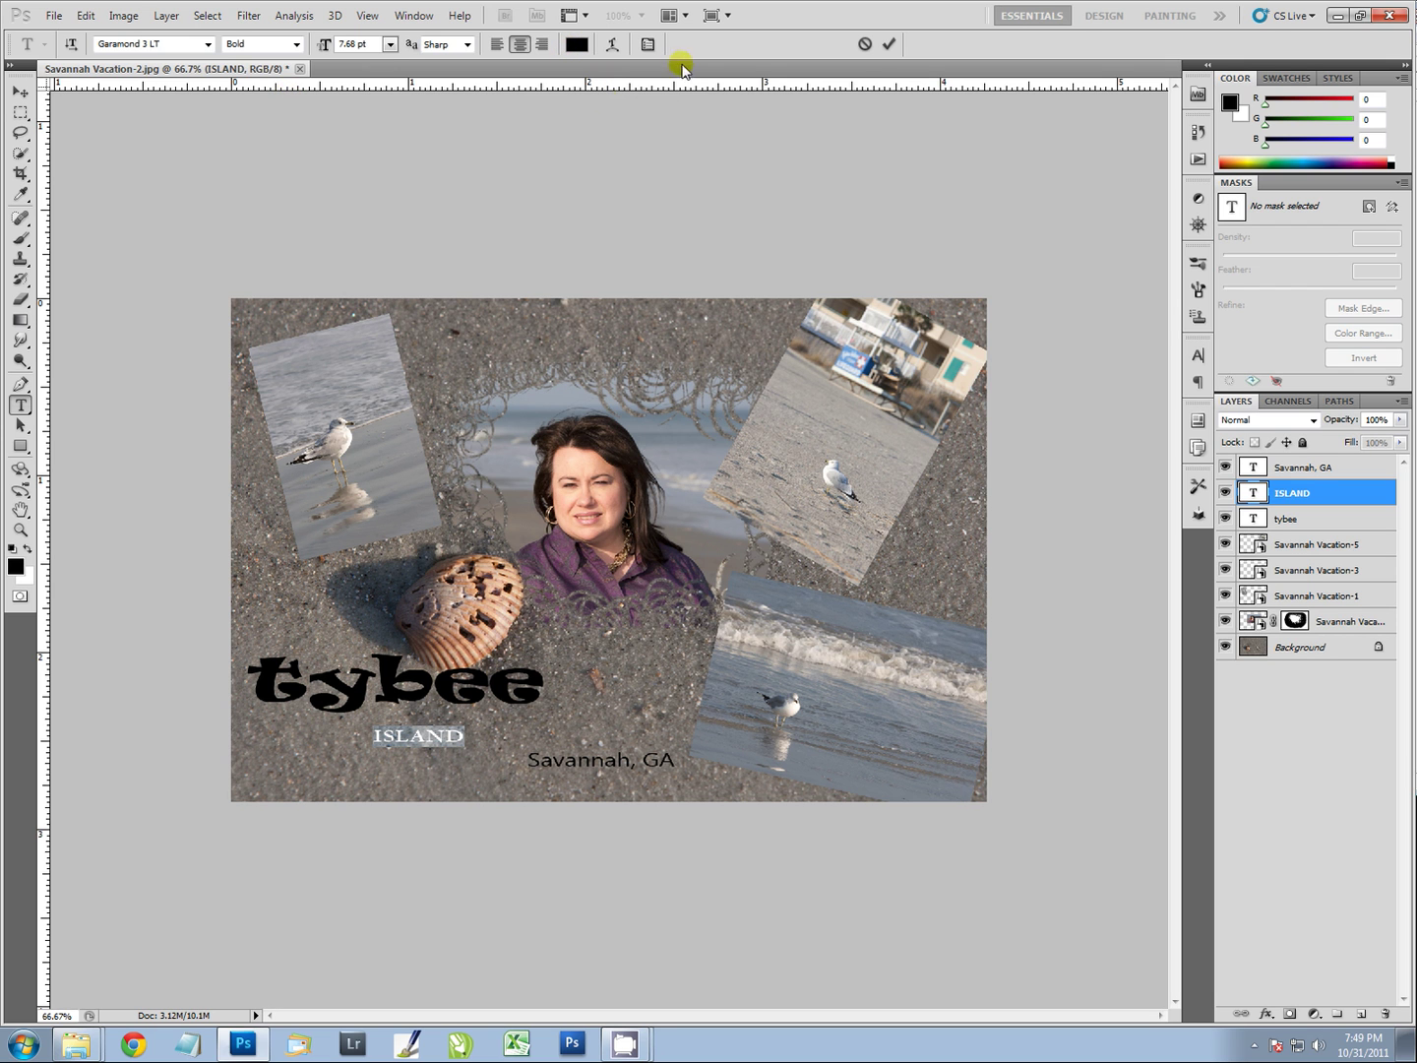
Step: Try the "ISLAND" text at 36 pt, and set its size to 30 pt
{"action": "left_click", "coordinate": [390, 45]}
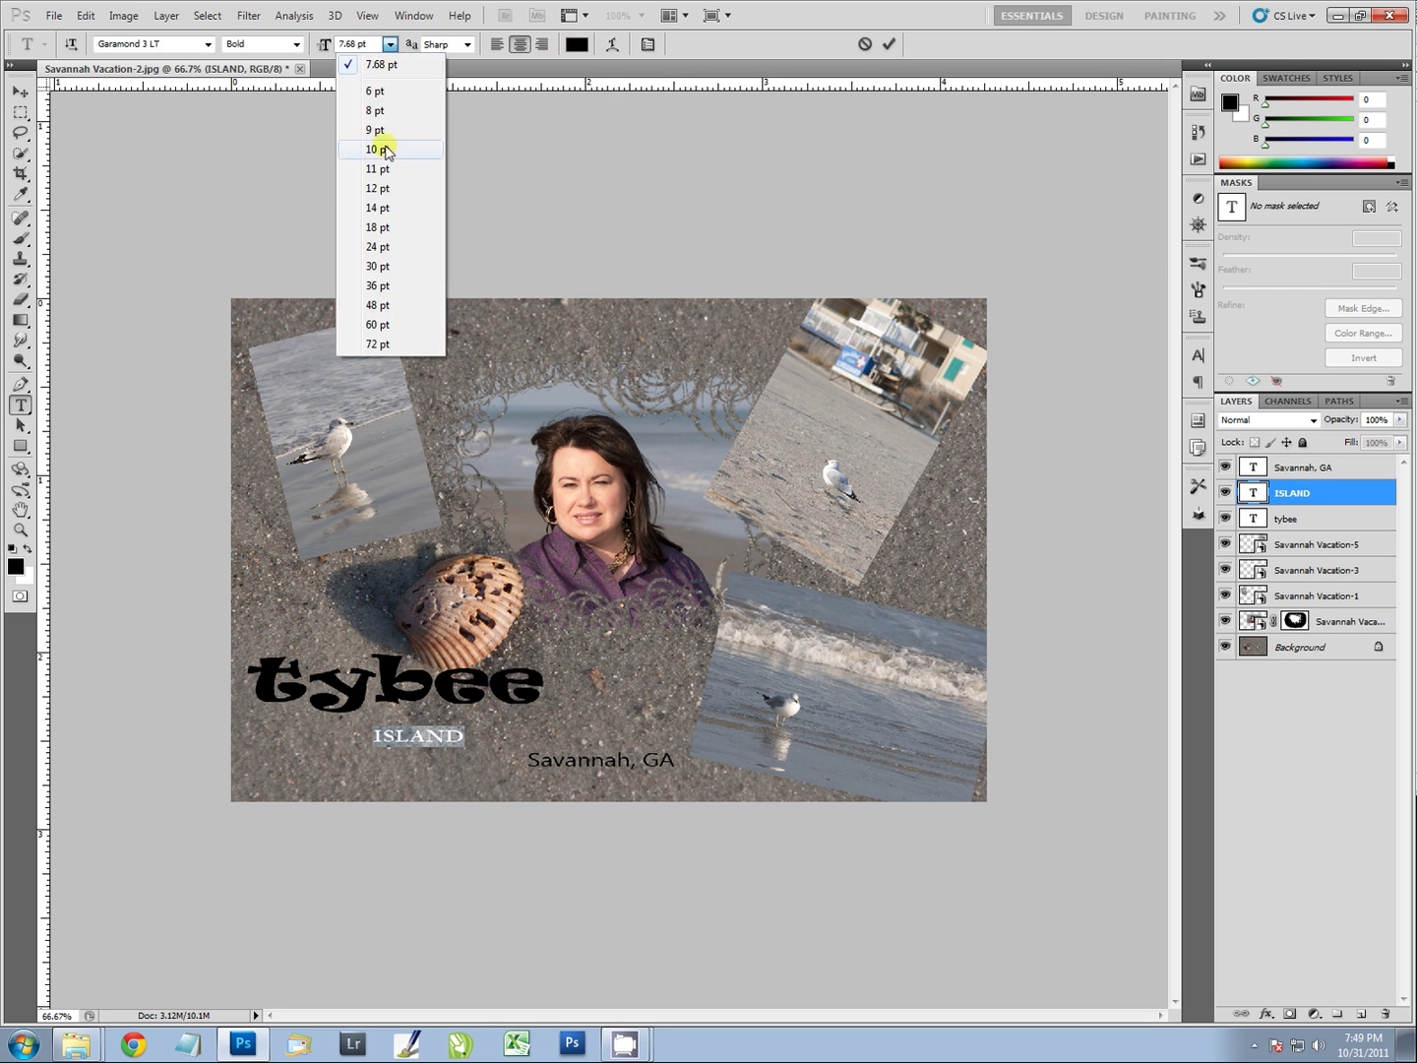
{"action": "left_click", "coordinate": [390, 284]}
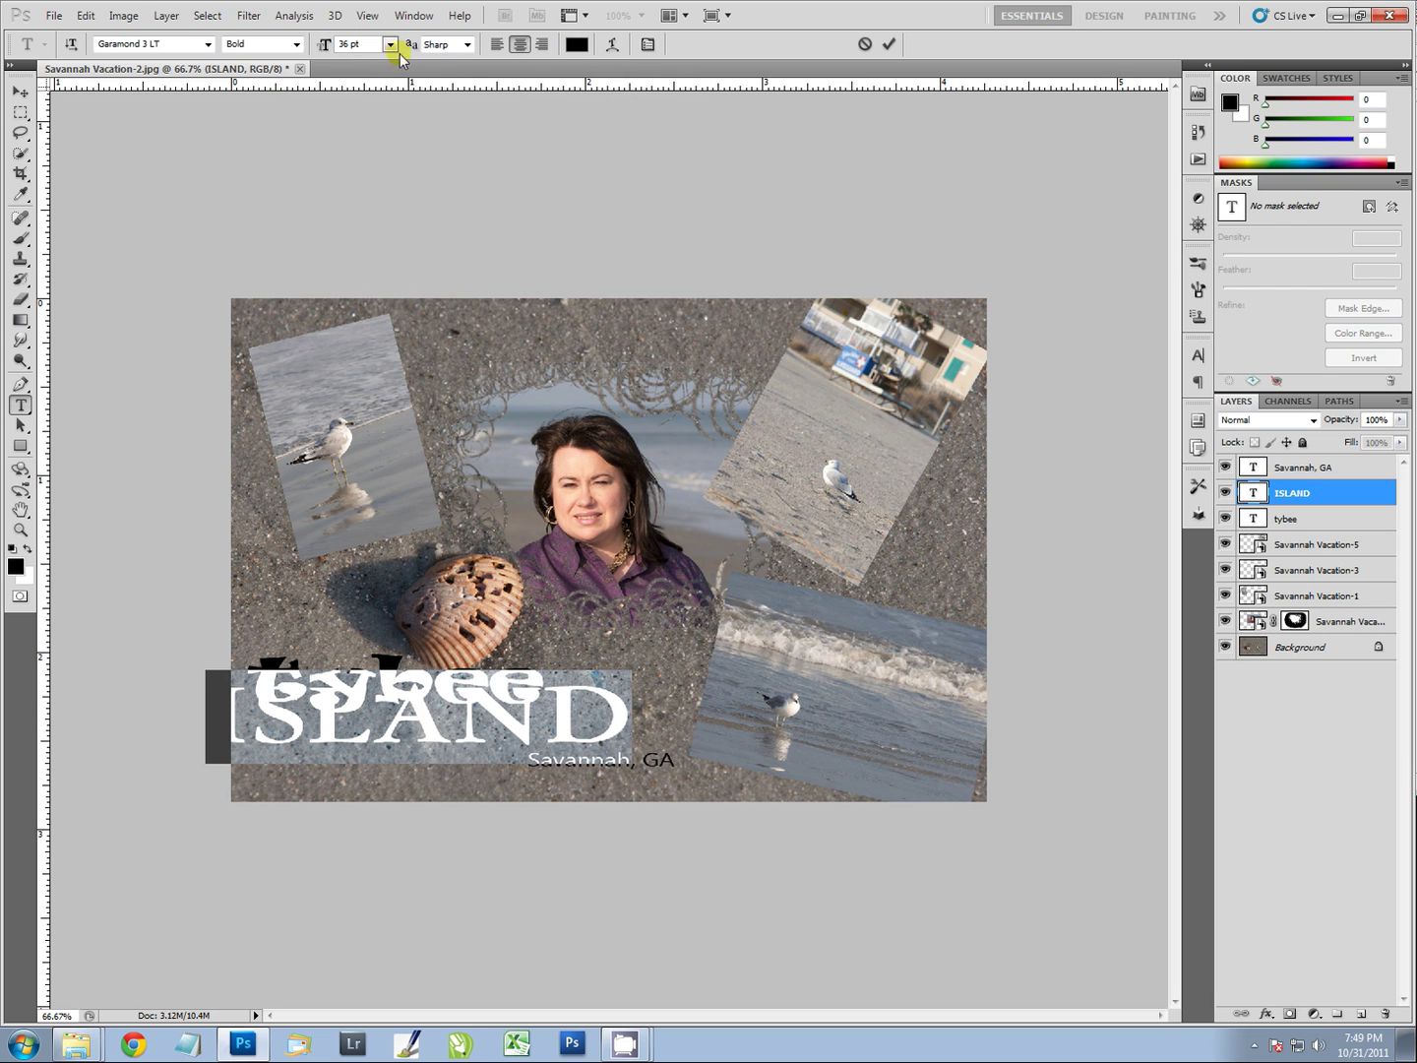
{"action": "left_click", "coordinate": [391, 45]}
{"action": "left_click", "coordinate": [385, 266]}
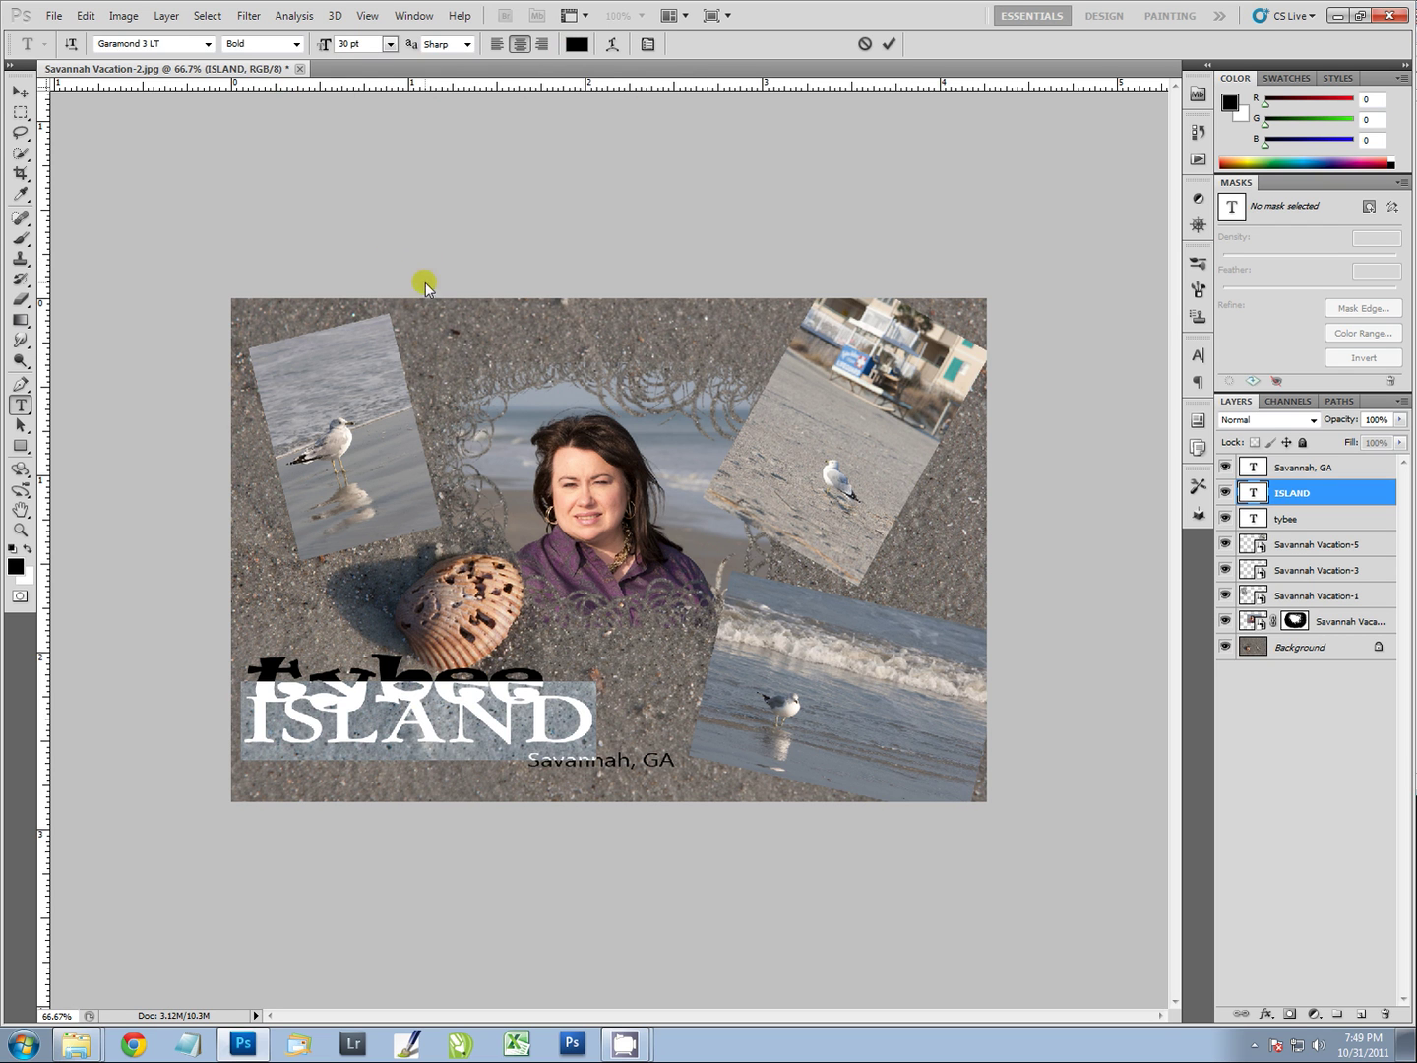
{"action": "left_click", "coordinate": [890, 46]}
Step: Move "ISLAND" down clear of "tybee", and shift "Savannah, GA" right onto the lower-right seagull photo
{"action": "key", "text": "v"}
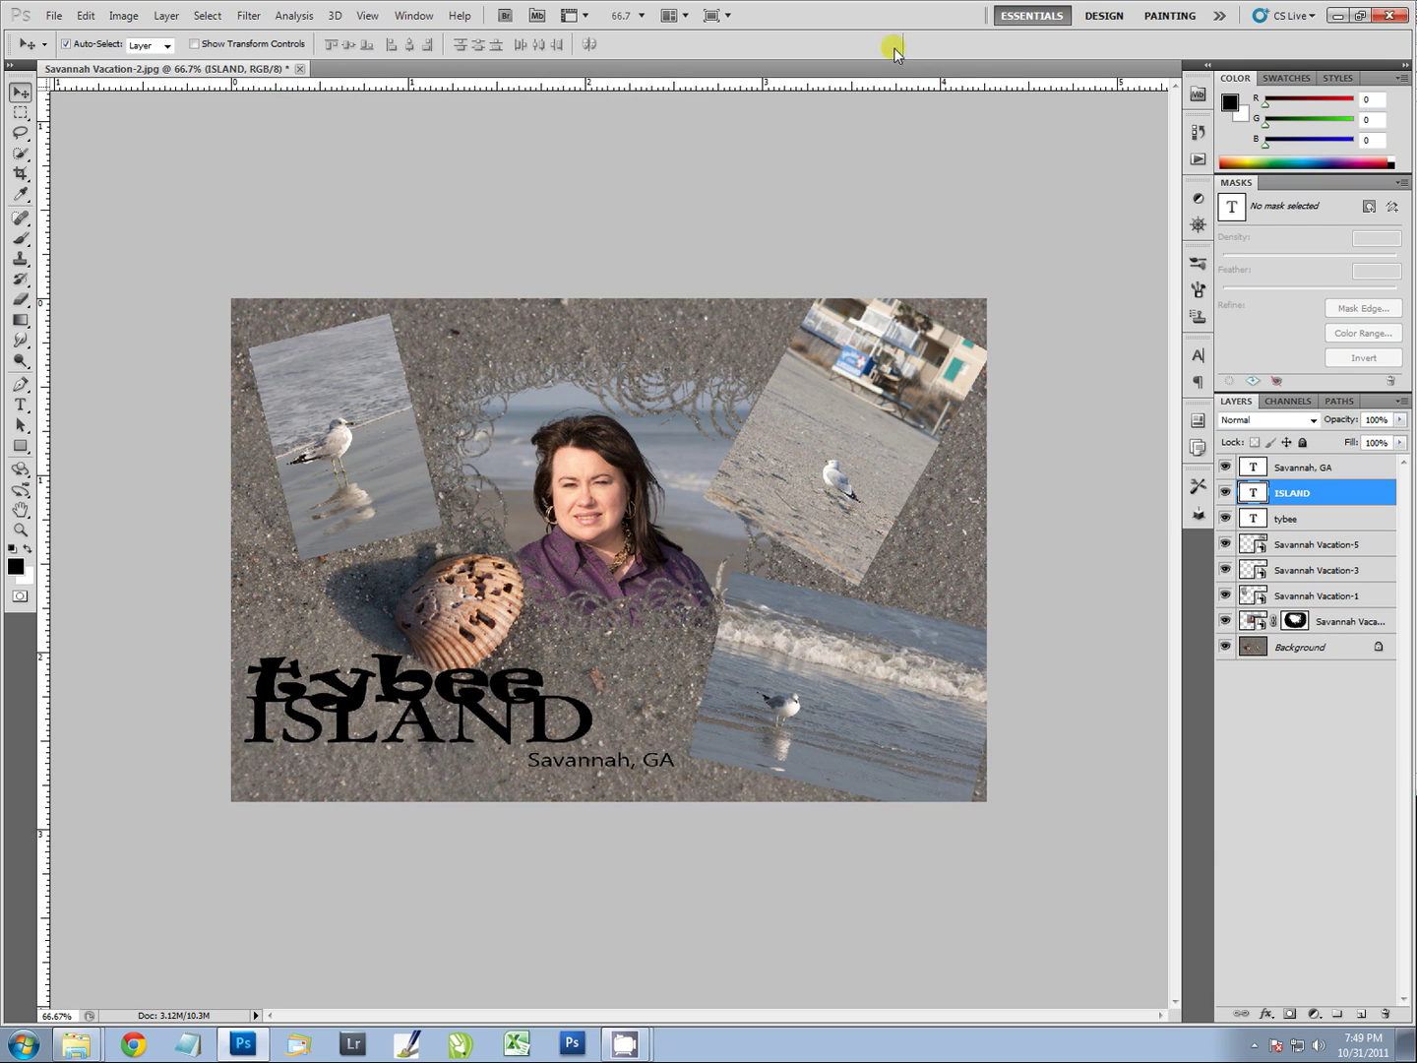
{"action": "left_click_drag", "start_coordinate": [463, 746], "coordinate": [501, 773]}
{"action": "left_click", "coordinate": [443, 872]}
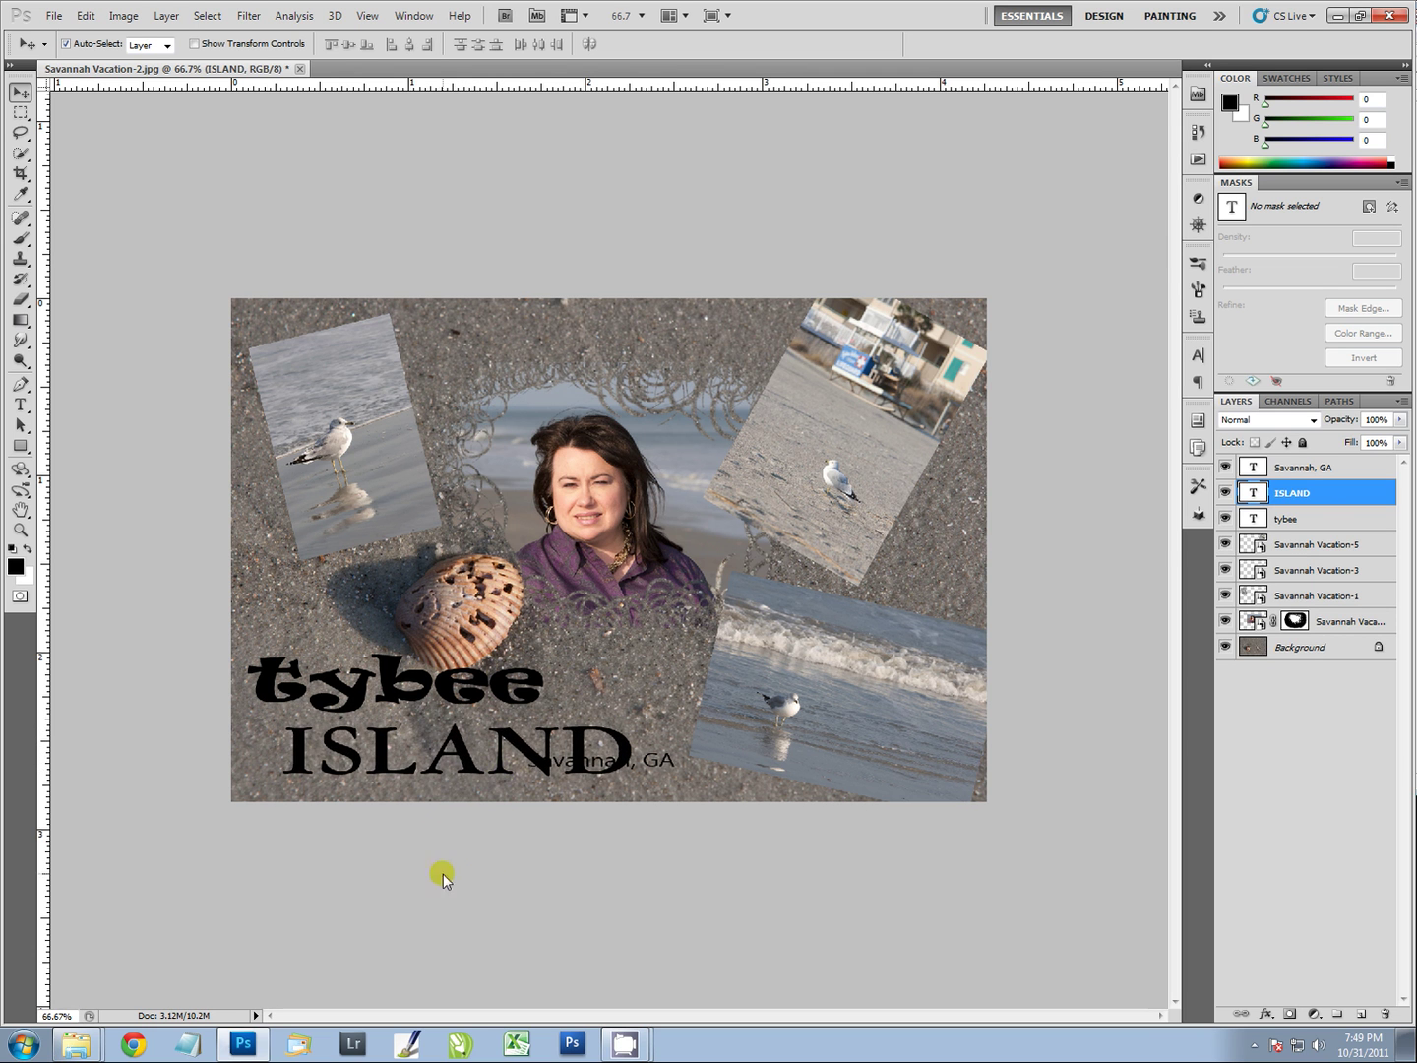
{"action": "left_click", "coordinate": [655, 772]}
{"action": "left_click_drag", "start_coordinate": [660, 774], "coordinate": [846, 772]}
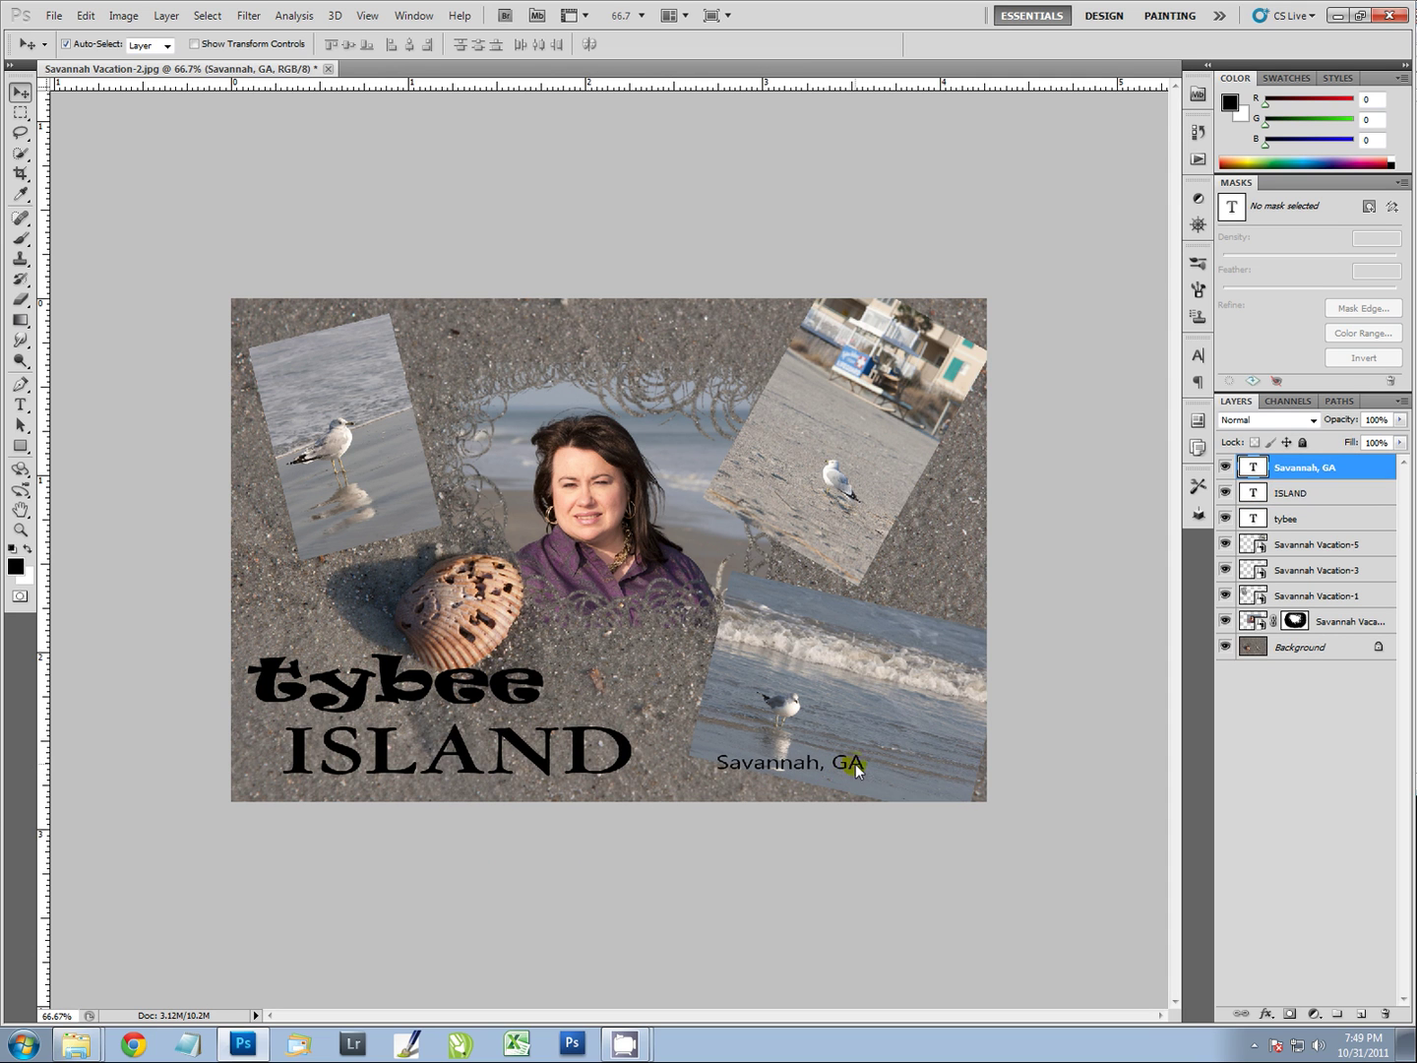
Step: Try 1 FatBoy DNA on the "Savannah, GA" text, and set its font to A&S Snapper Script
{"action": "double_click", "coordinate": [1254, 473]}
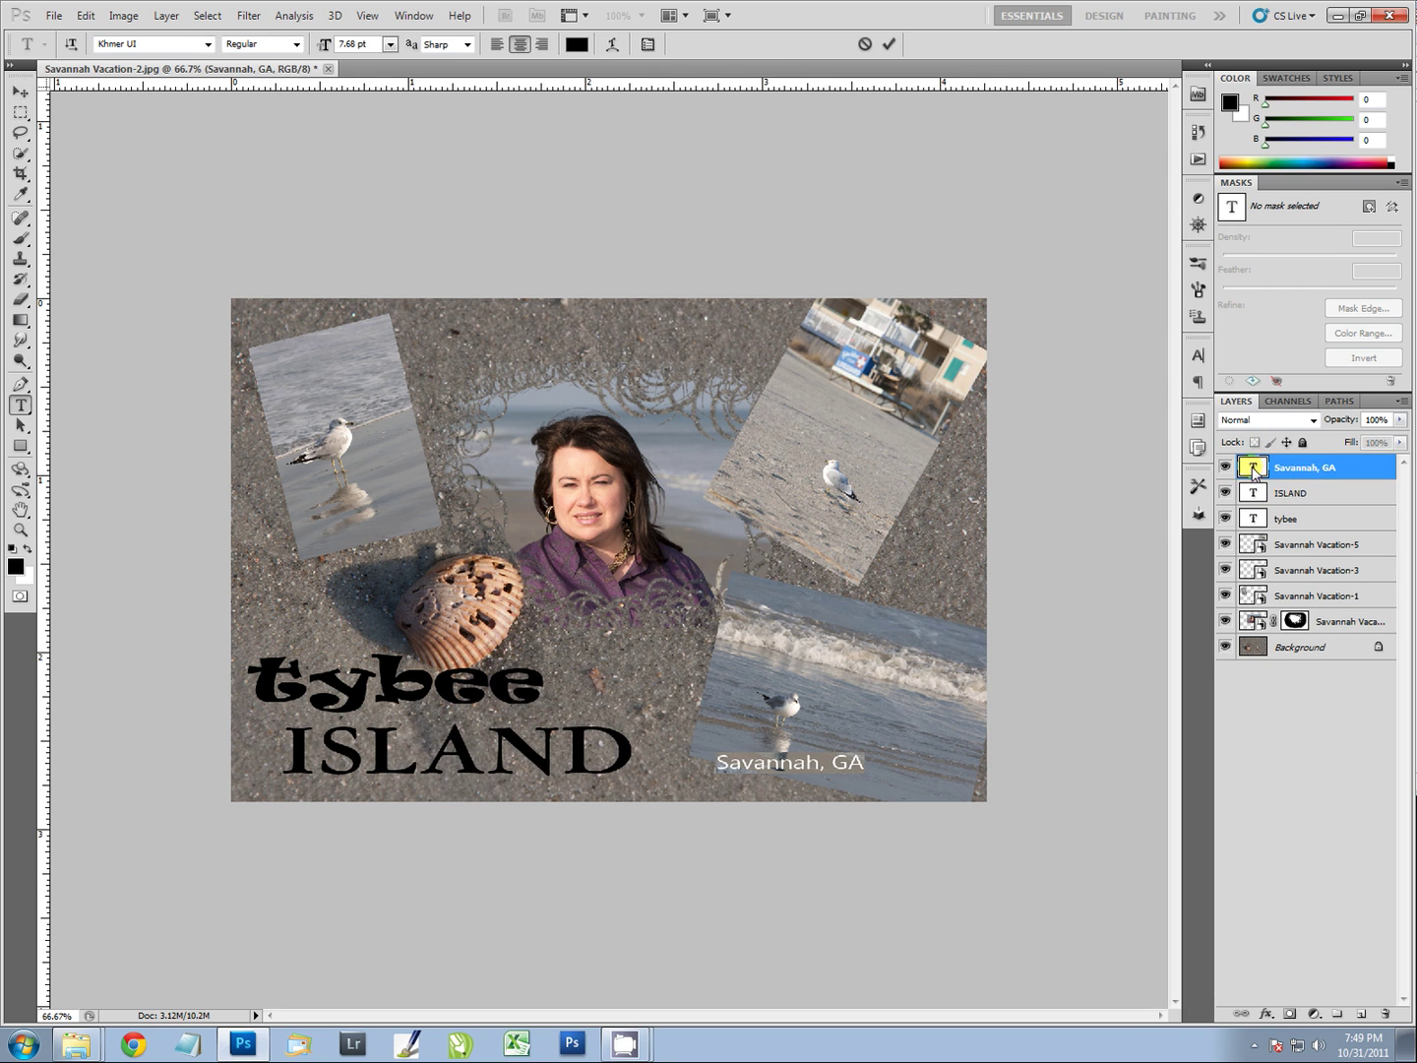
{"action": "left_click", "coordinate": [207, 47]}
{"action": "left_click_drag", "start_coordinate": [402, 367], "coordinate": [397, 66]}
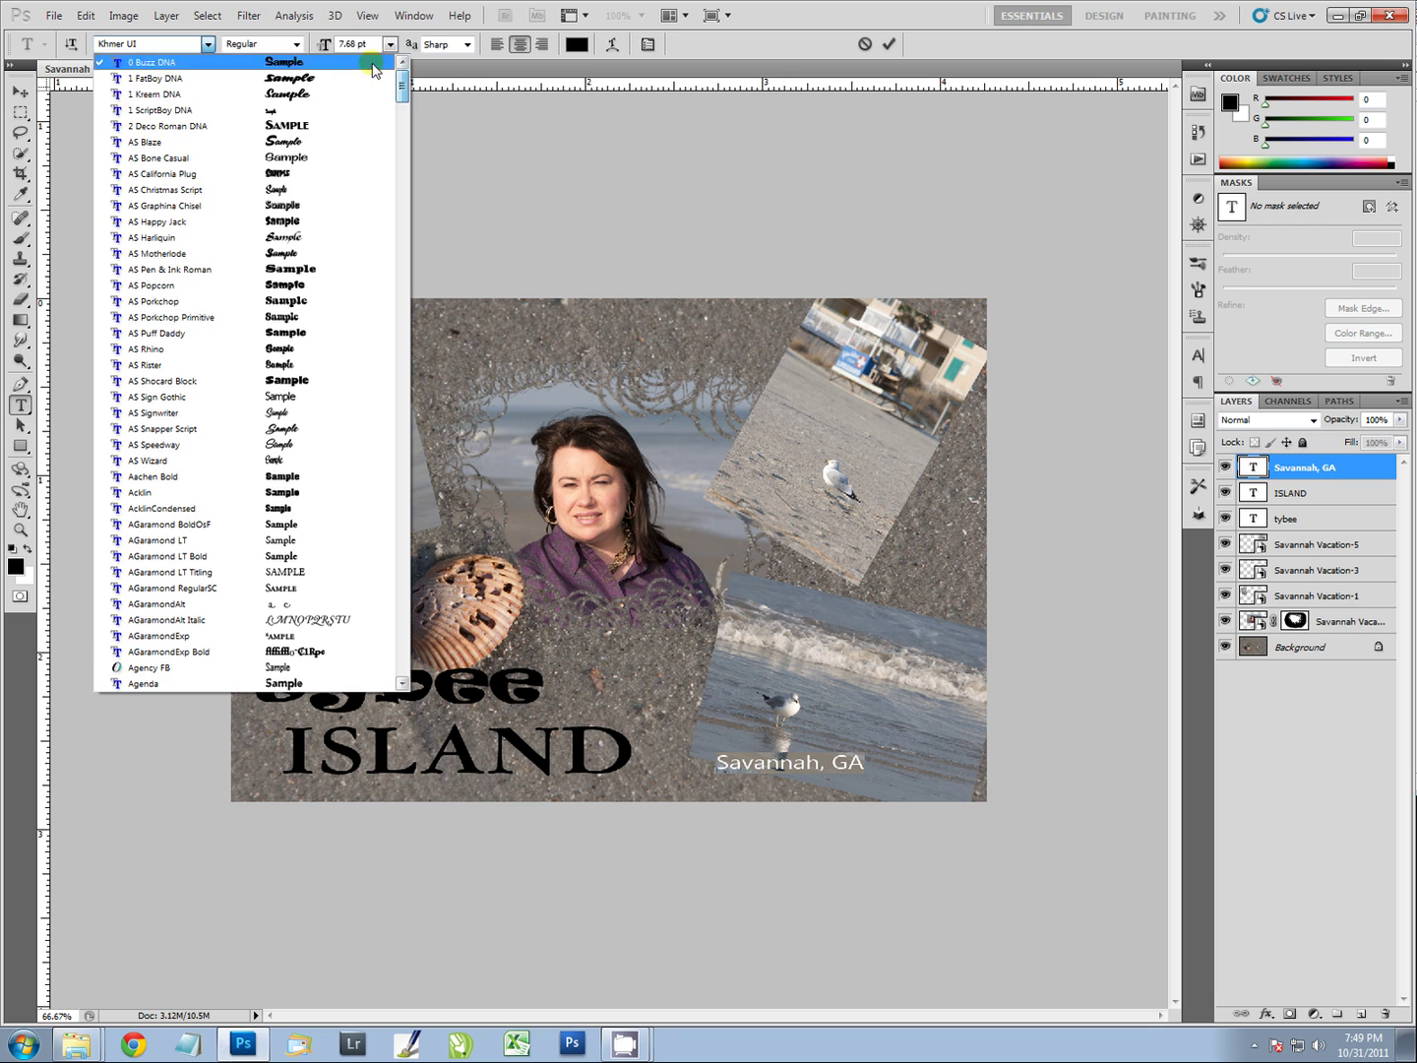
{"action": "left_click", "coordinate": [304, 85]}
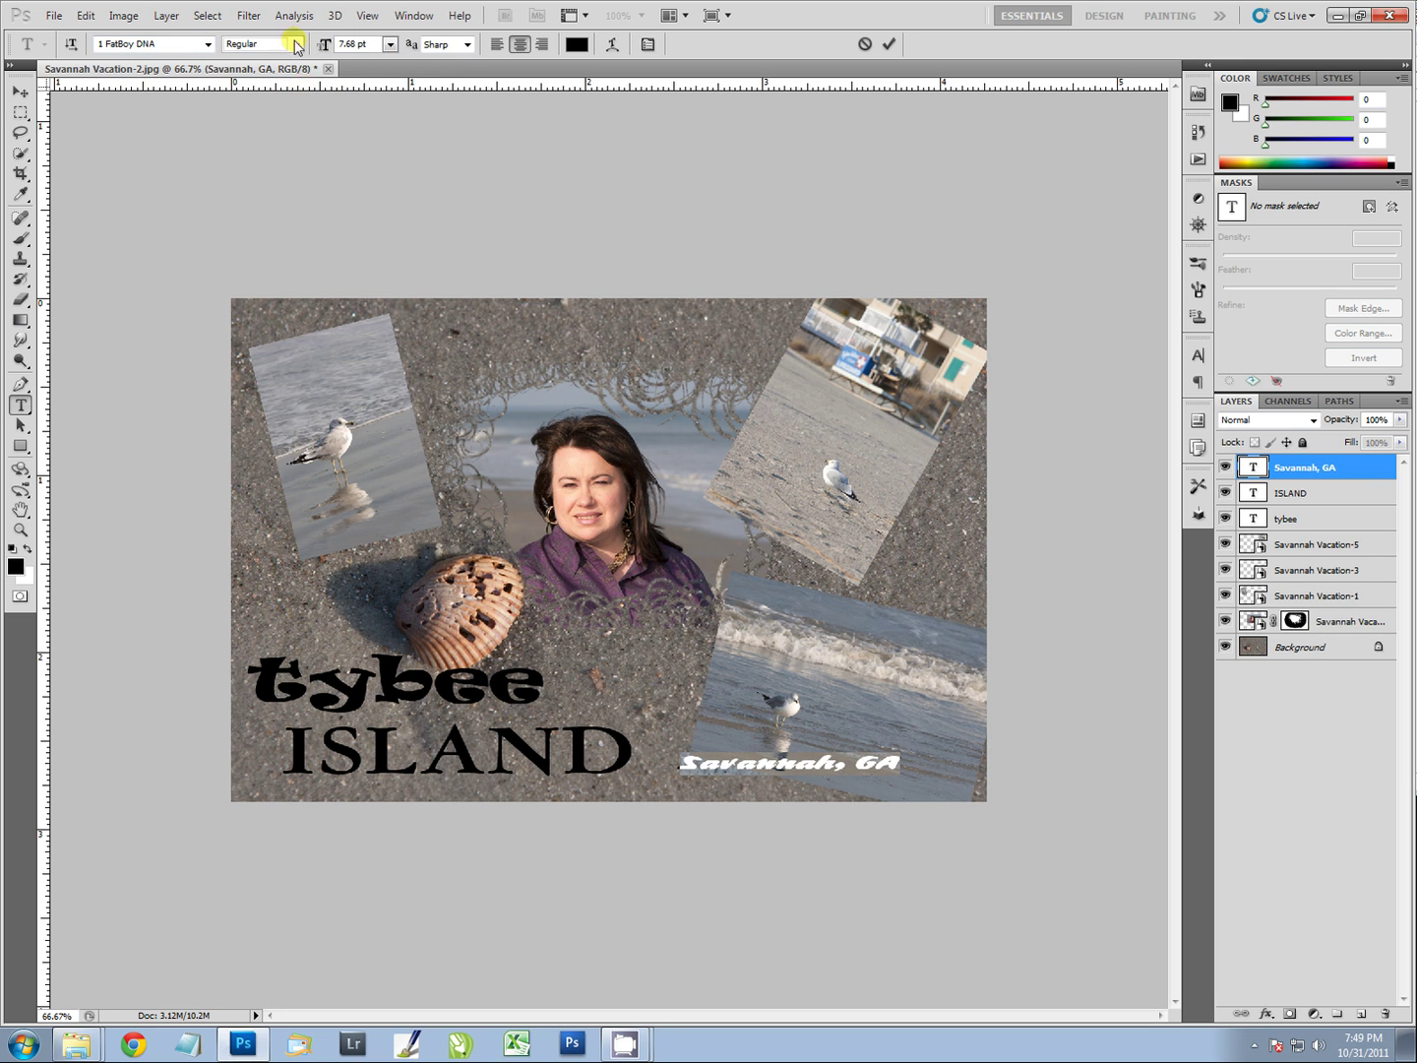
{"action": "left_click", "coordinate": [209, 45]}
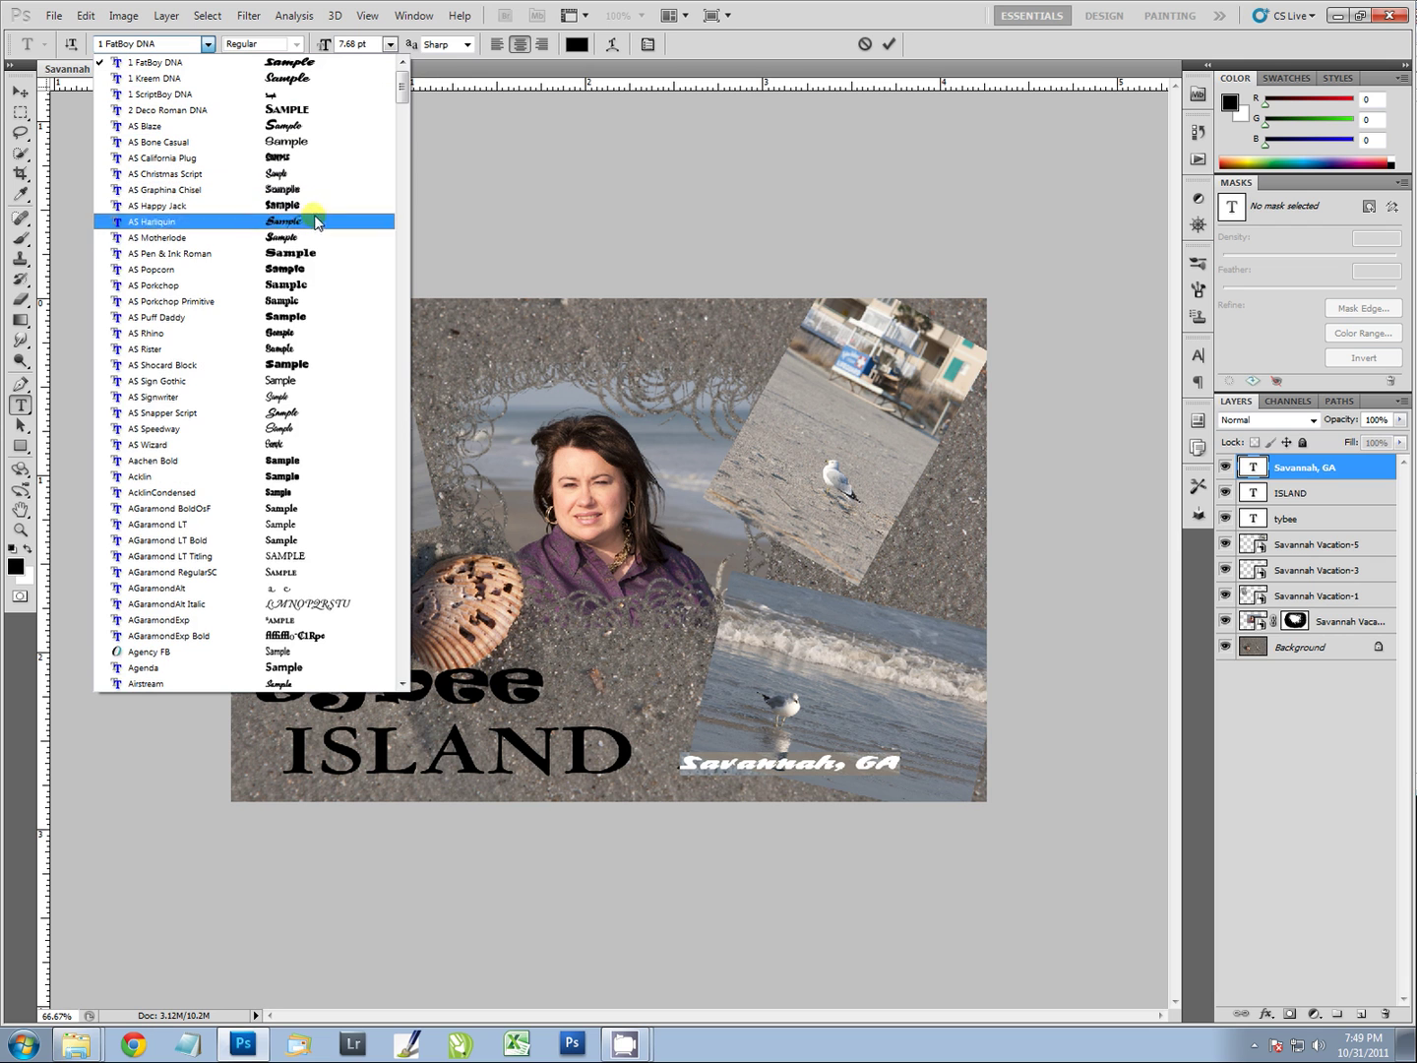
{"action": "left_click", "coordinate": [316, 412]}
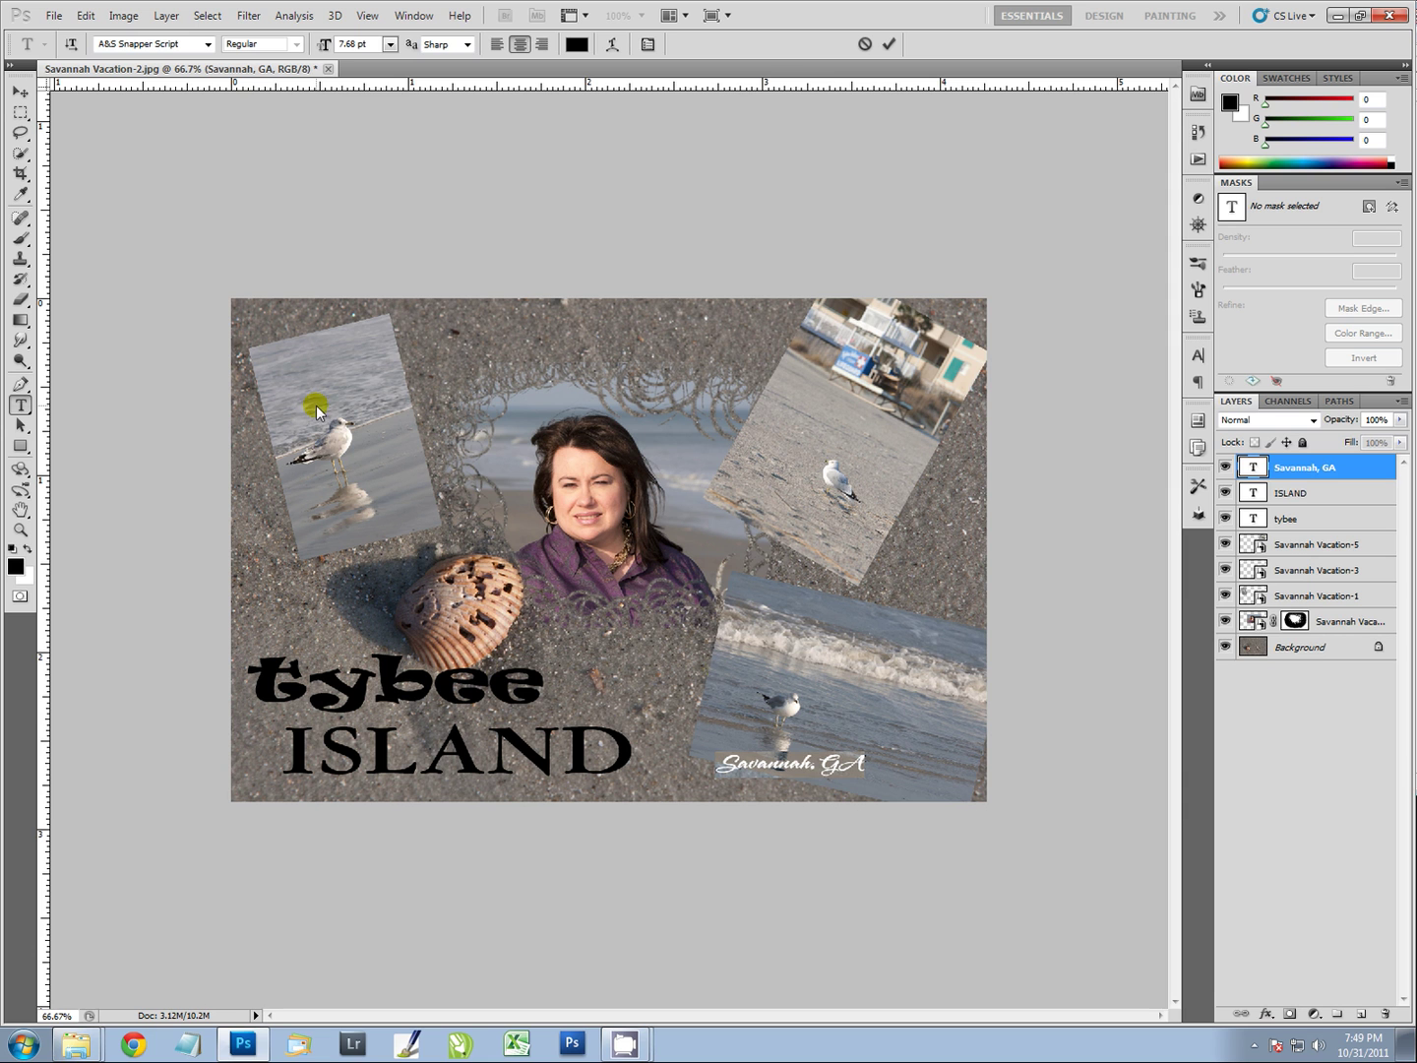
Step: Set the "Savannah, GA" text size to 14 pt
{"action": "left_click", "coordinate": [390, 44]}
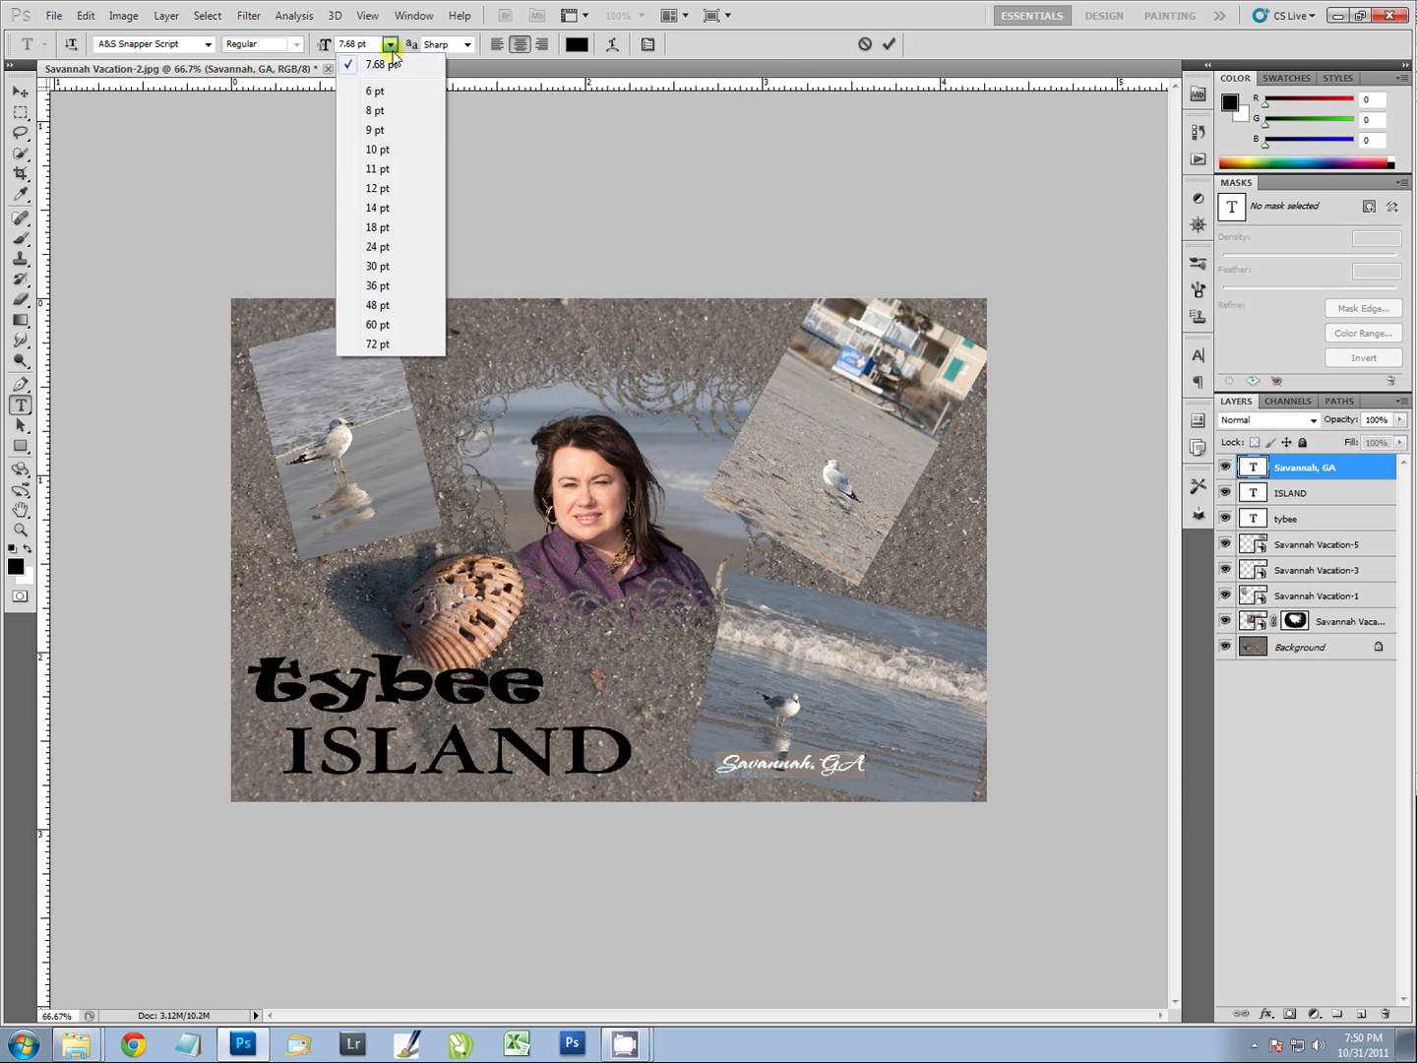
{"action": "left_click", "coordinate": [379, 208]}
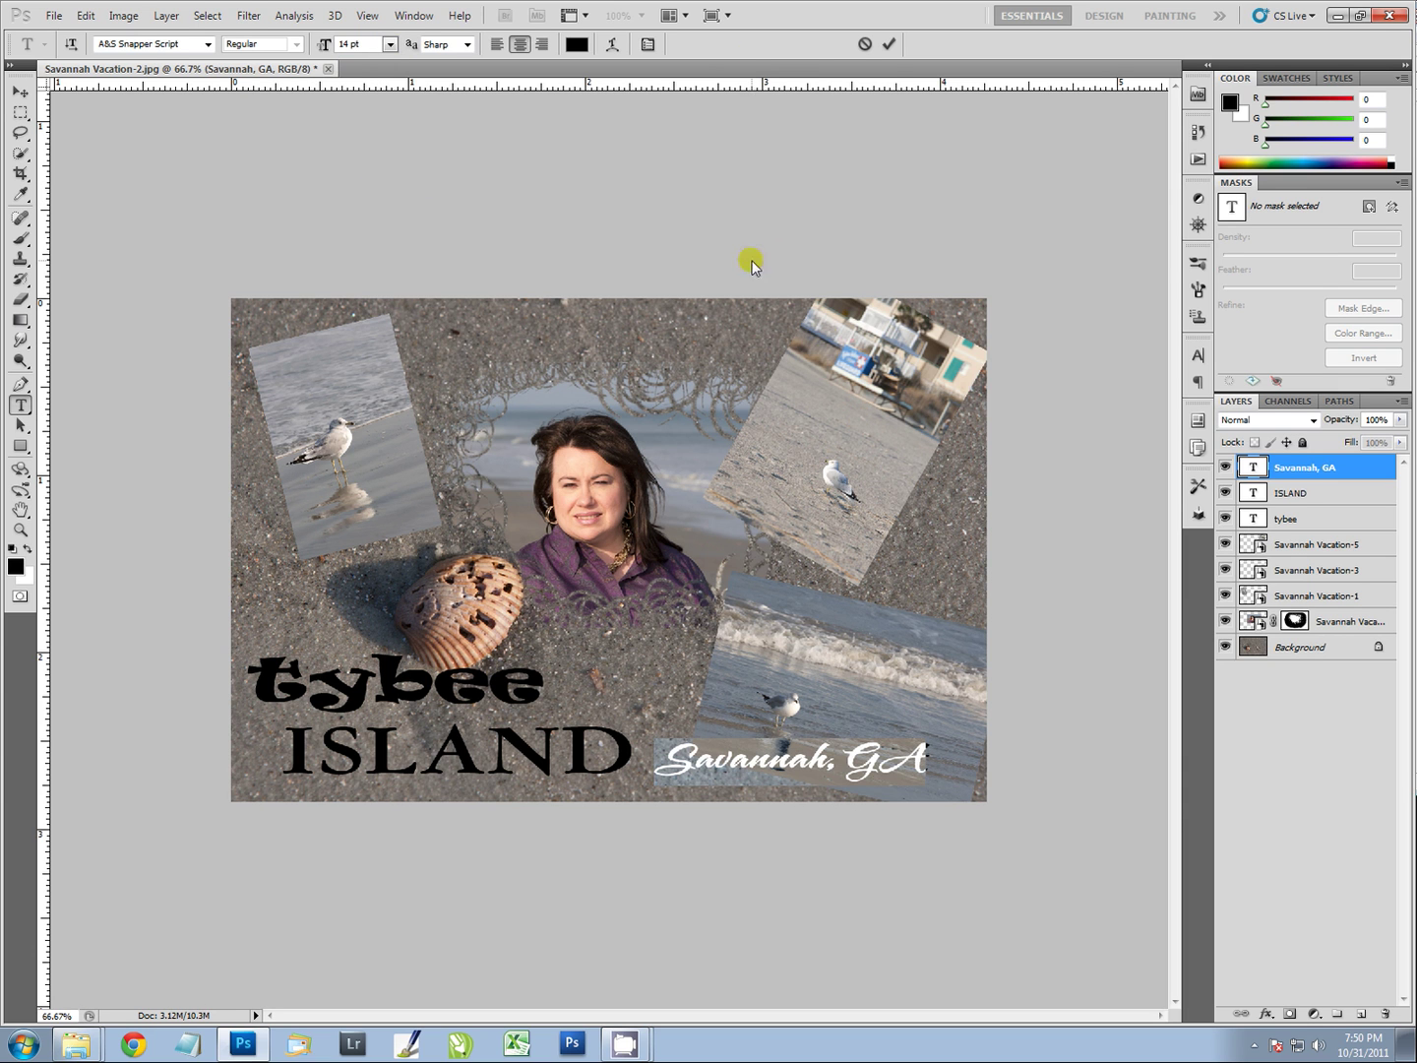
{"action": "left_click", "coordinate": [890, 45]}
Step: Shift "Savannah, GA" slightly right away from "ISLAND", and nudge "ISLAND" slightly right under "tybee"
{"action": "key", "text": "v"}
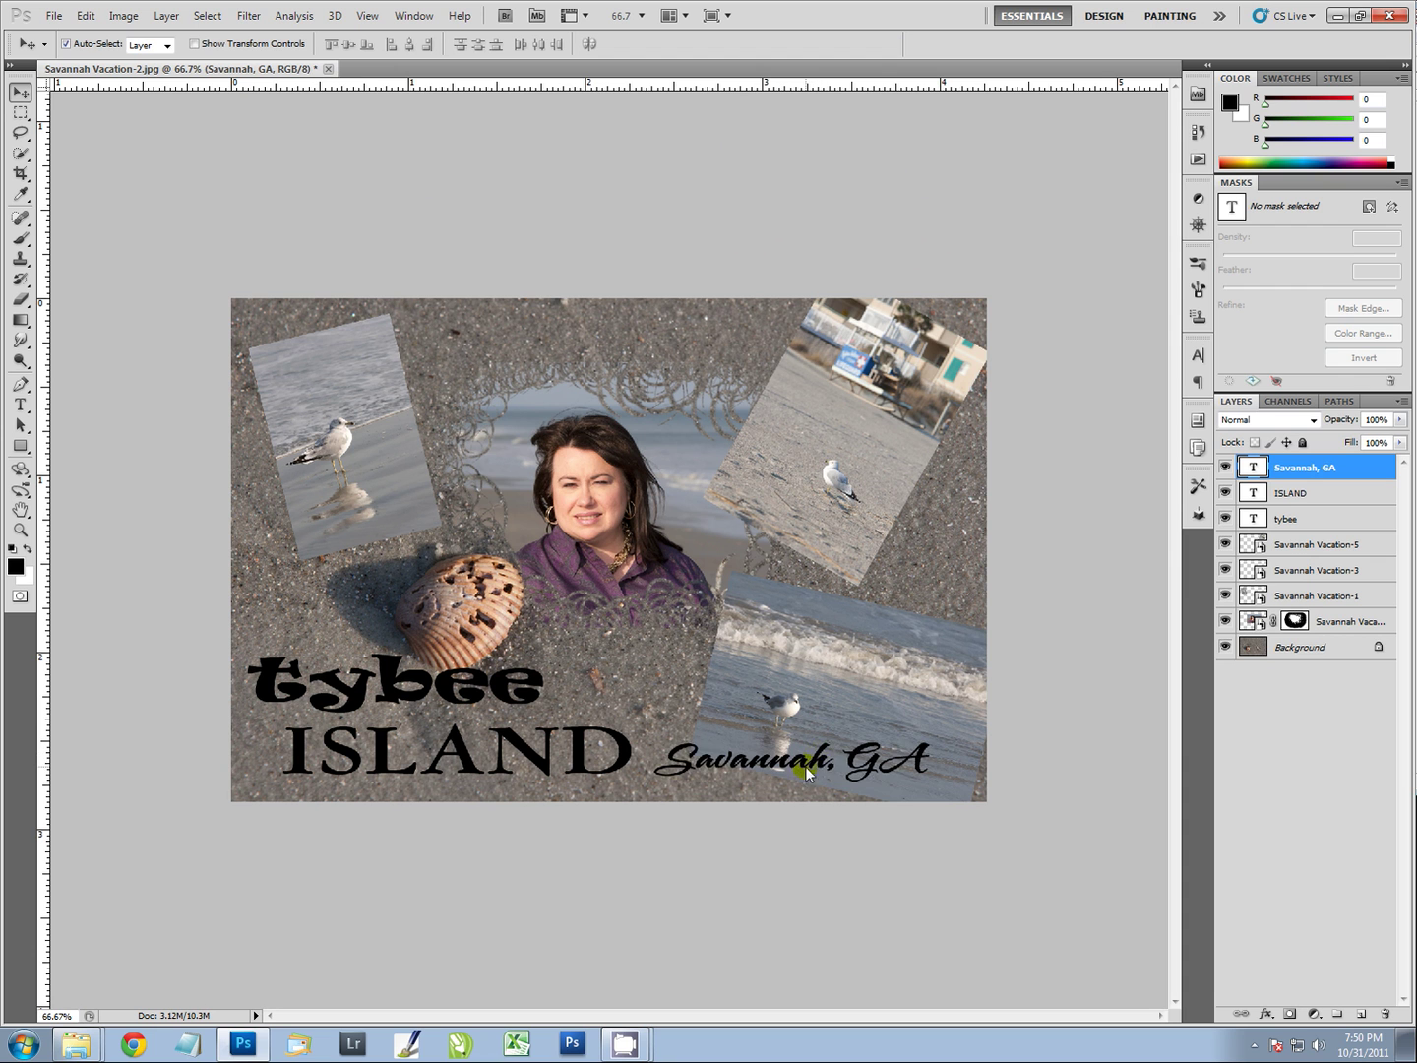
{"action": "left_click_drag", "start_coordinate": [815, 769], "coordinate": [836, 766]}
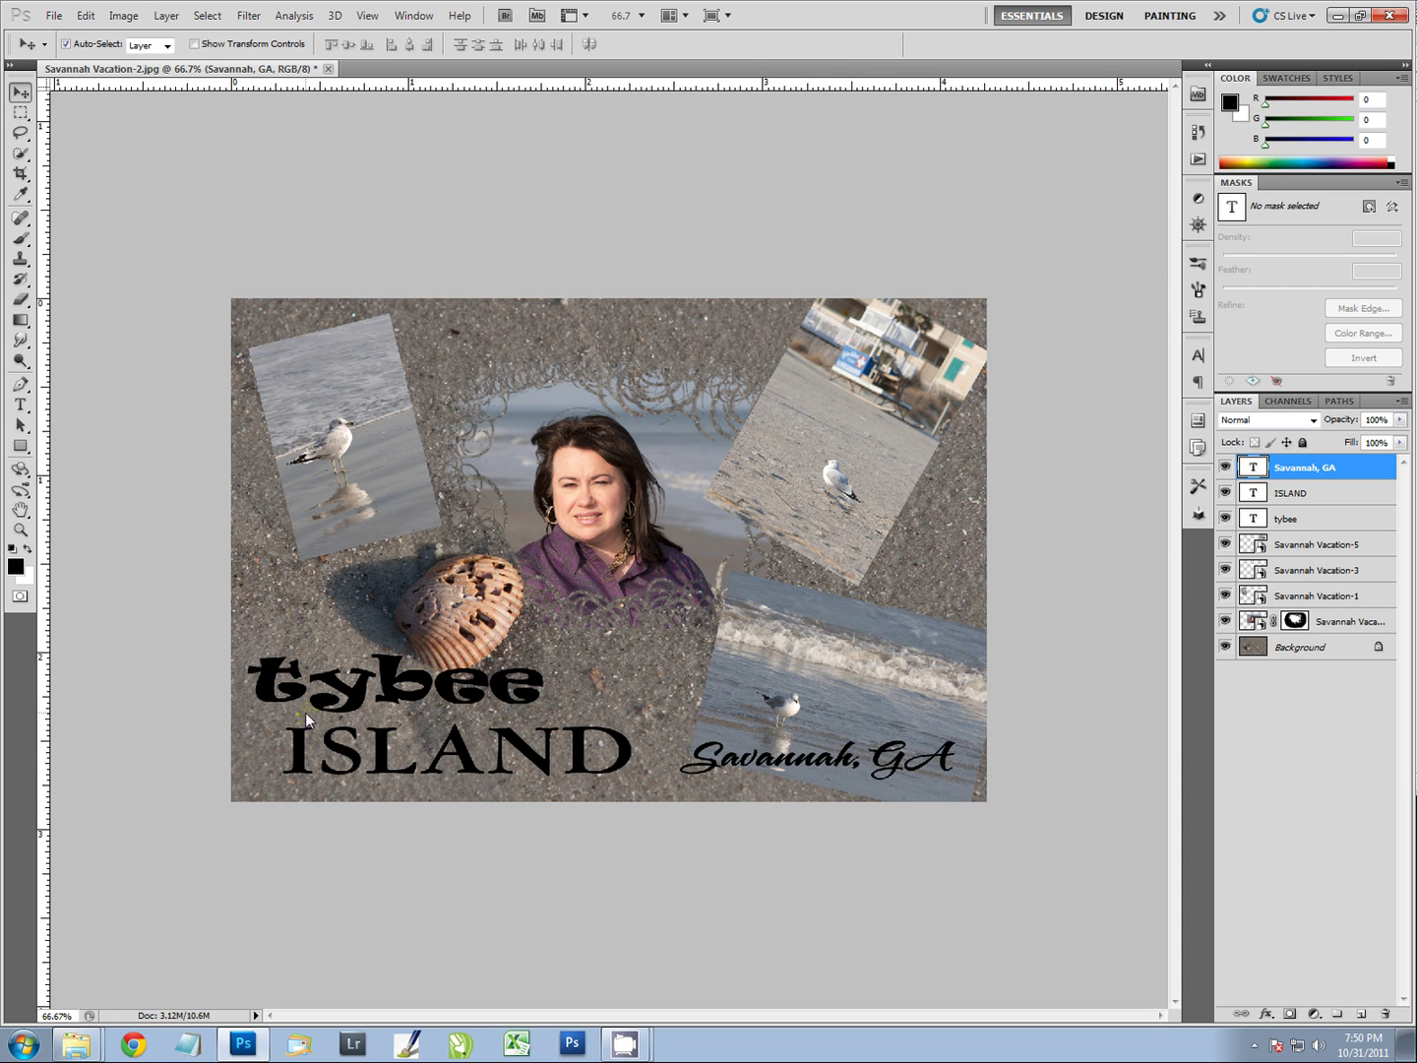
{"action": "left_click_drag", "start_coordinate": [352, 768], "coordinate": [347, 758]}
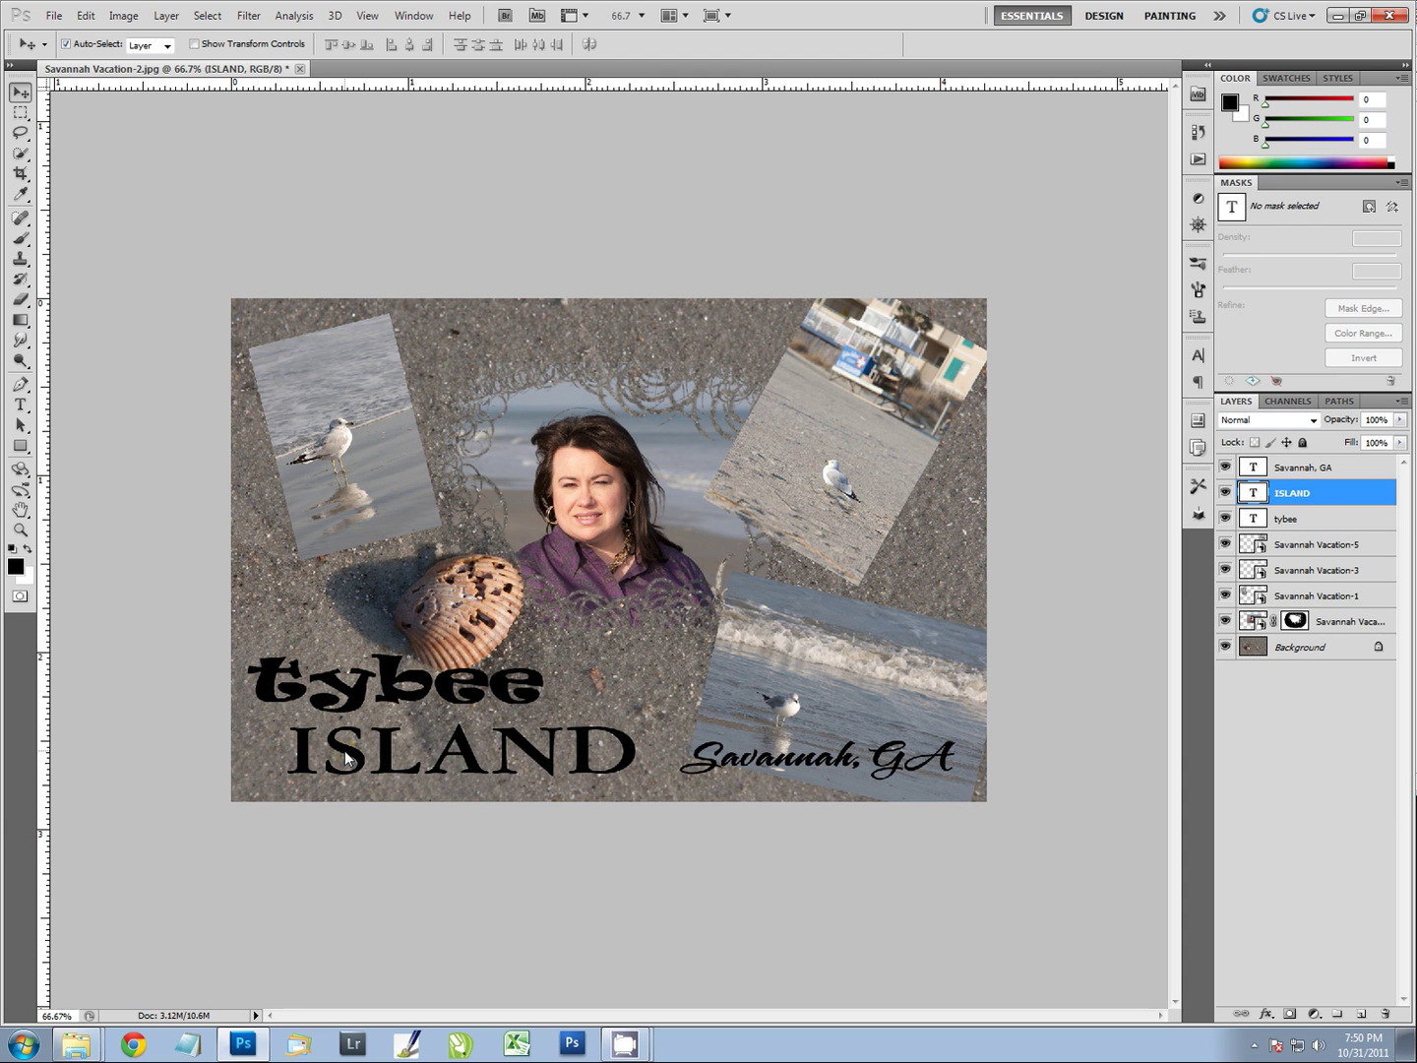
Step: Select the "tybee" text for recoloring and try colors sampled from the ocean behind the woman and the lower-right seagull photo
{"action": "left_click", "coordinate": [1293, 527]}
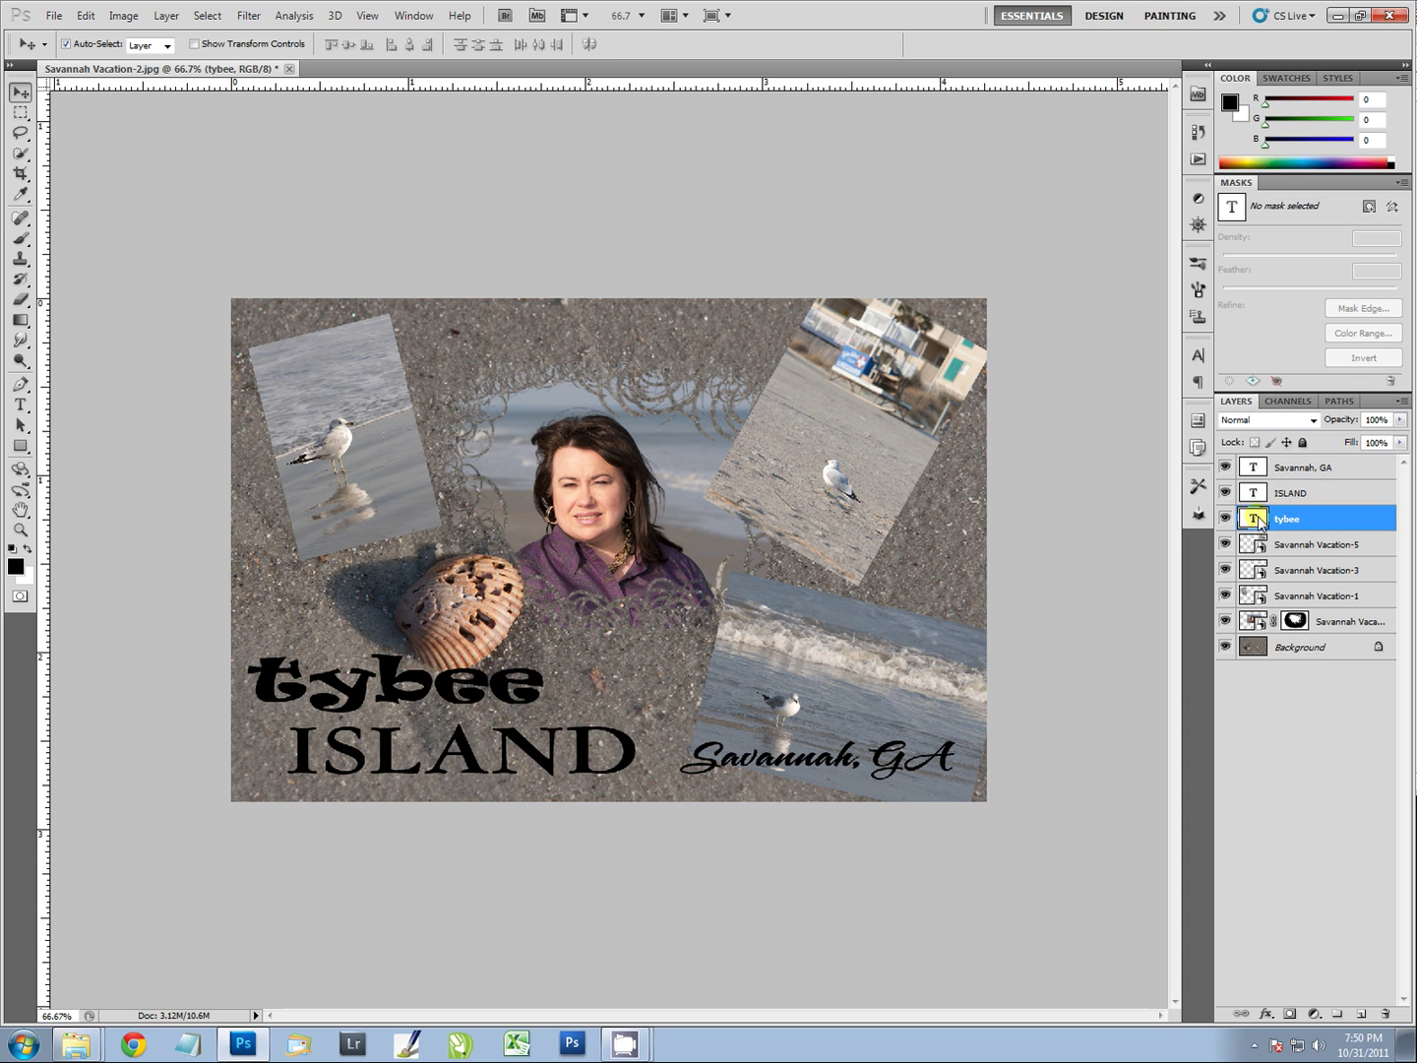
{"action": "double_click", "coordinate": [1254, 521]}
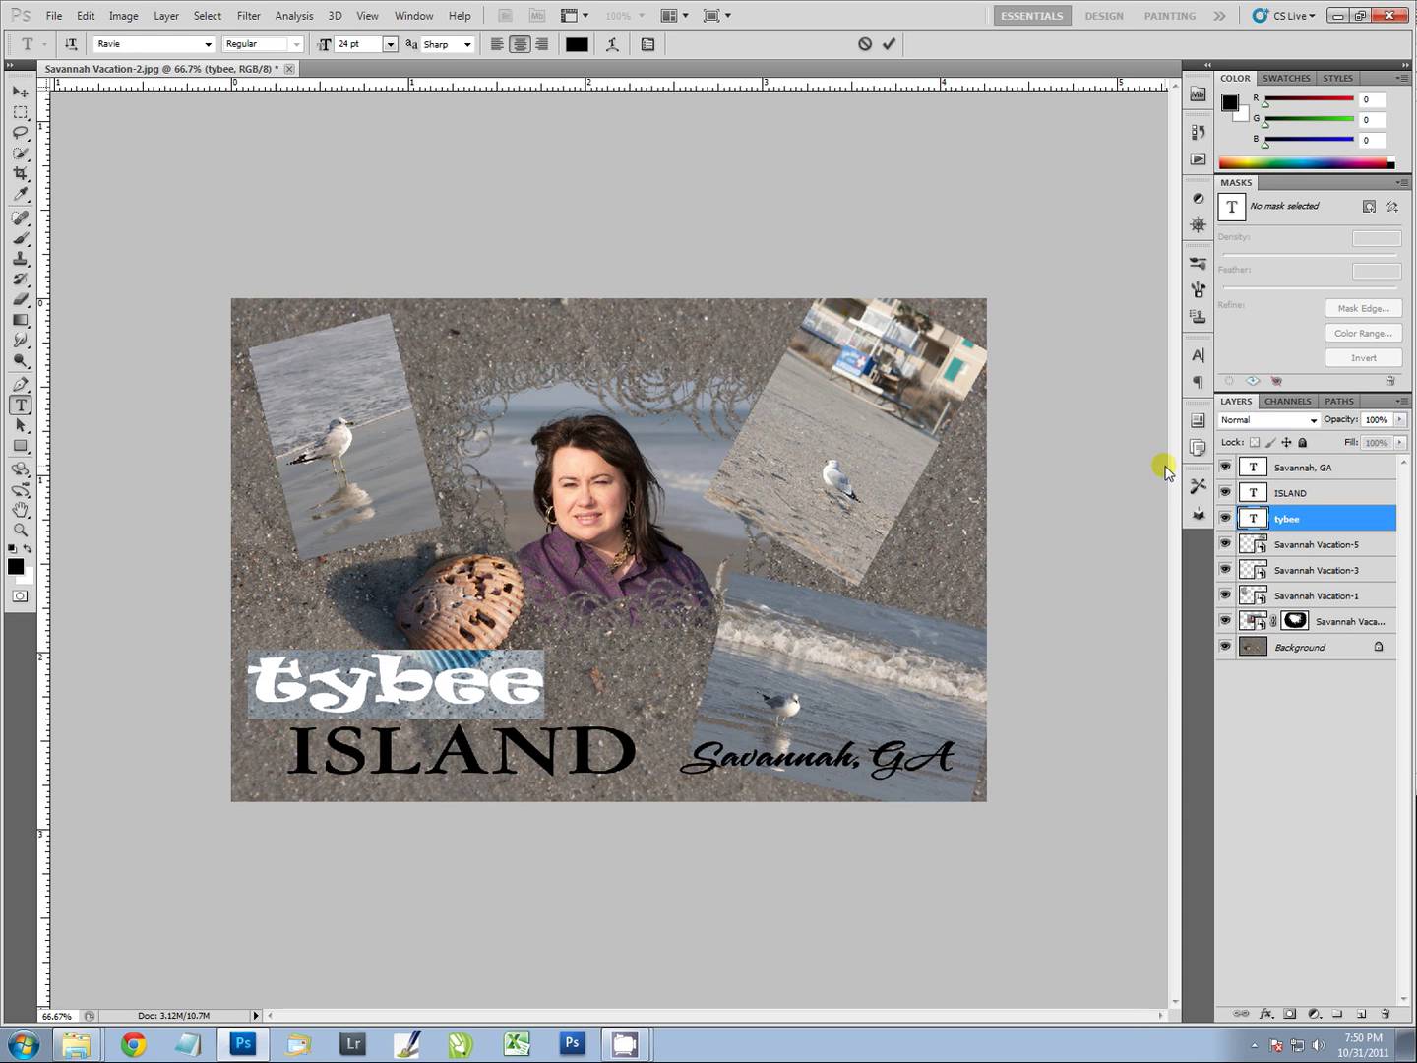
{"action": "left_click", "coordinate": [16, 569]}
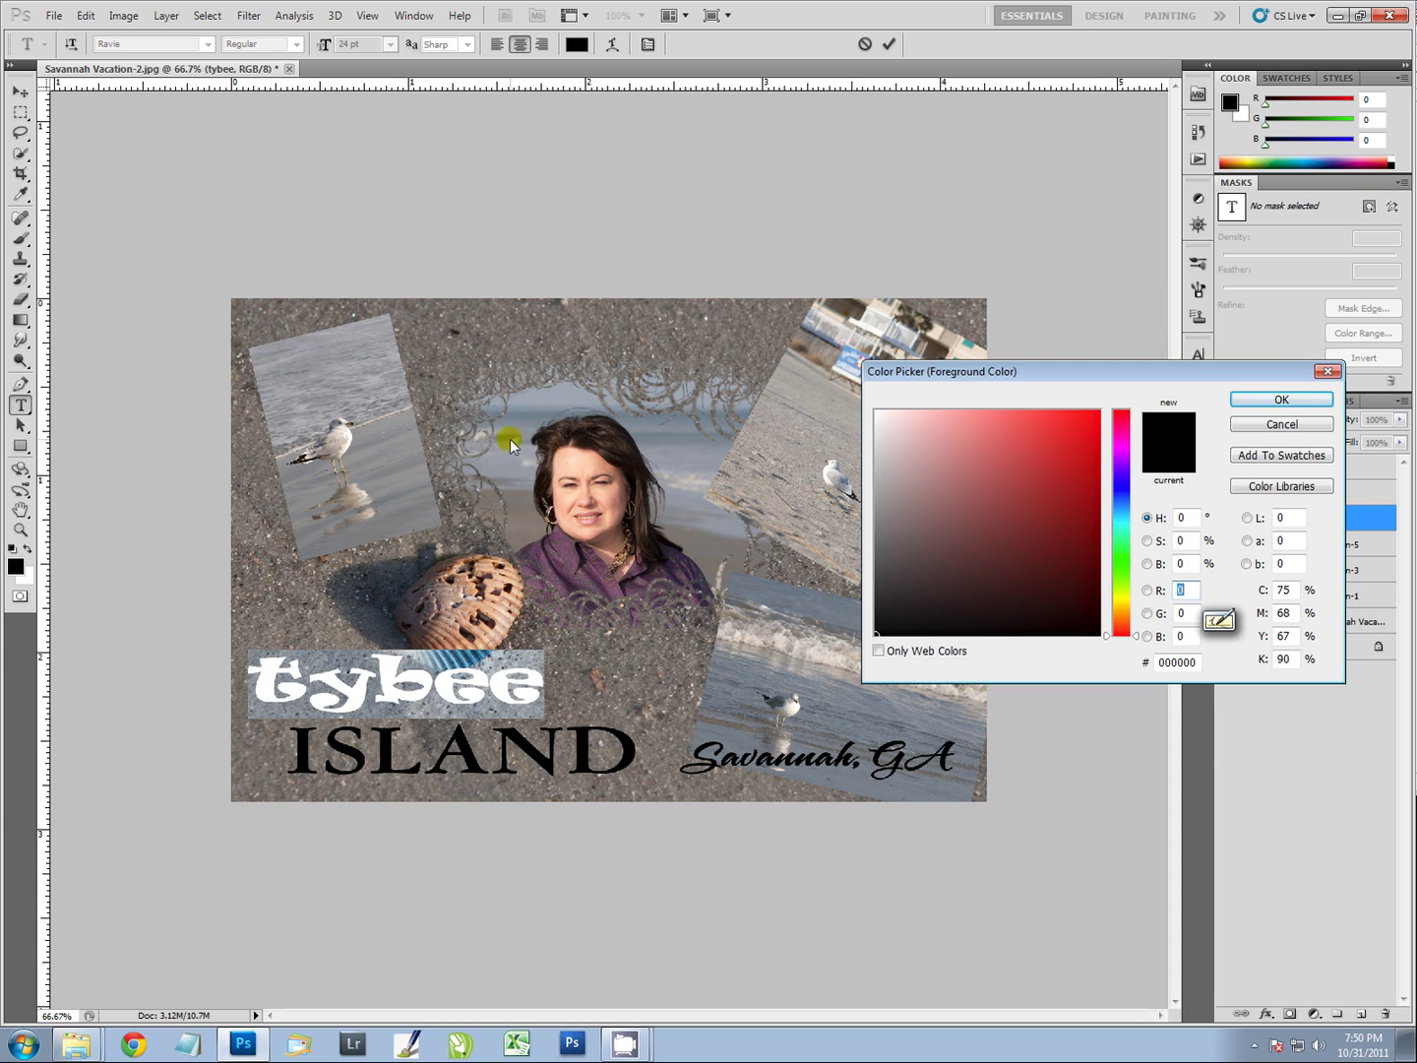
{"action": "left_click", "coordinate": [685, 454]}
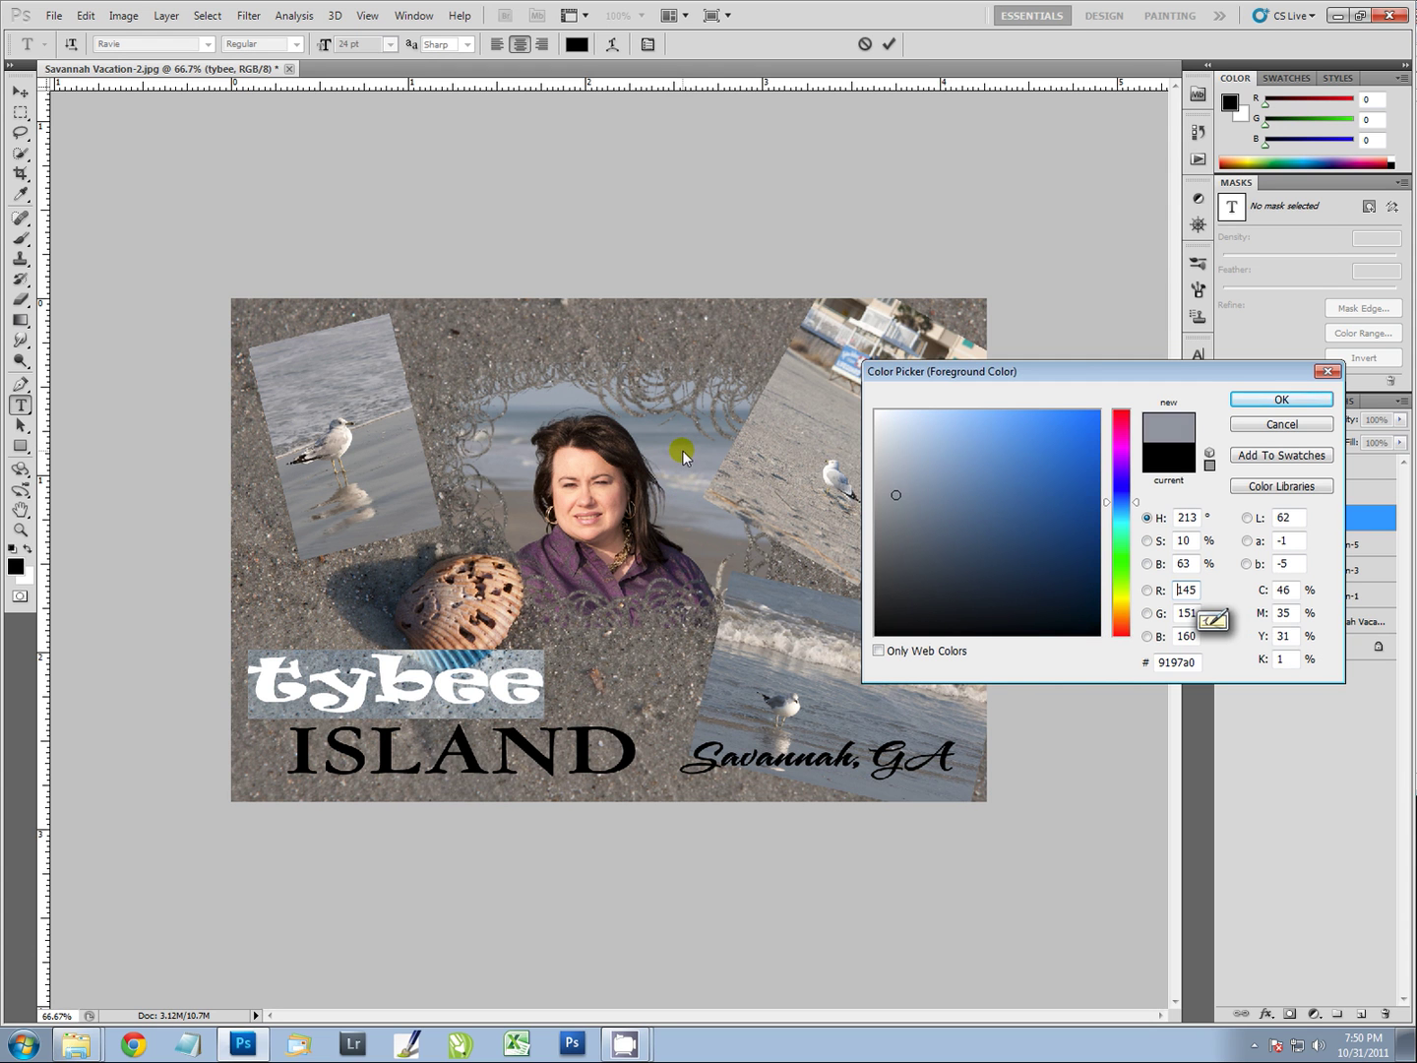
{"action": "left_click", "coordinate": [675, 425]}
{"action": "left_click", "coordinate": [1167, 436]}
{"action": "left_click", "coordinate": [824, 612]}
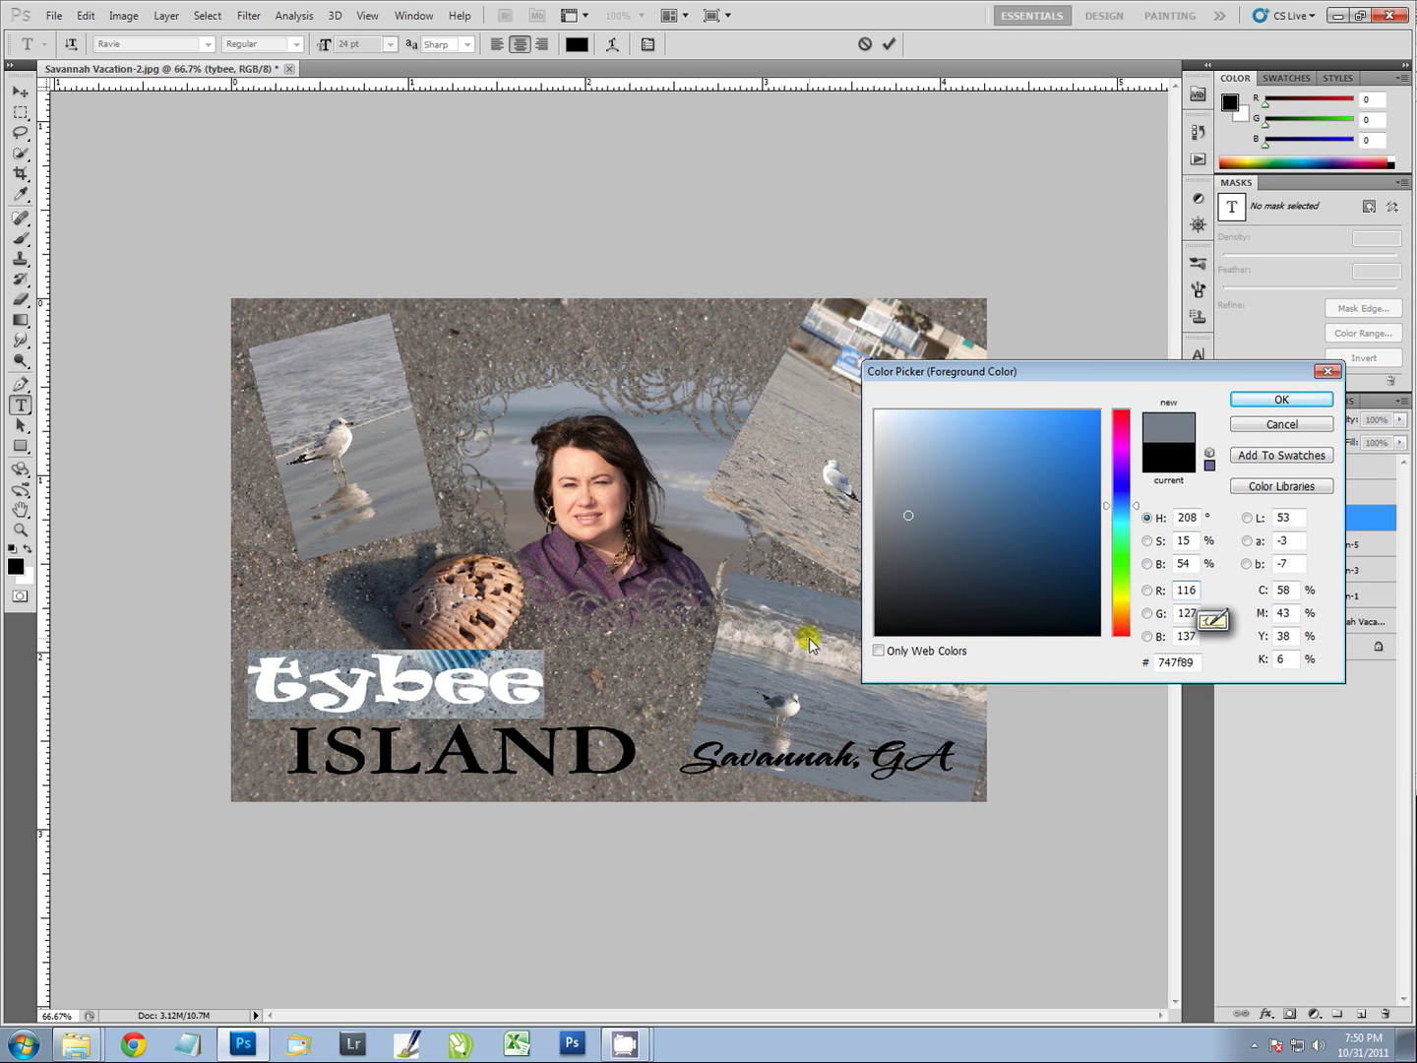
{"action": "left_click", "coordinate": [819, 697]}
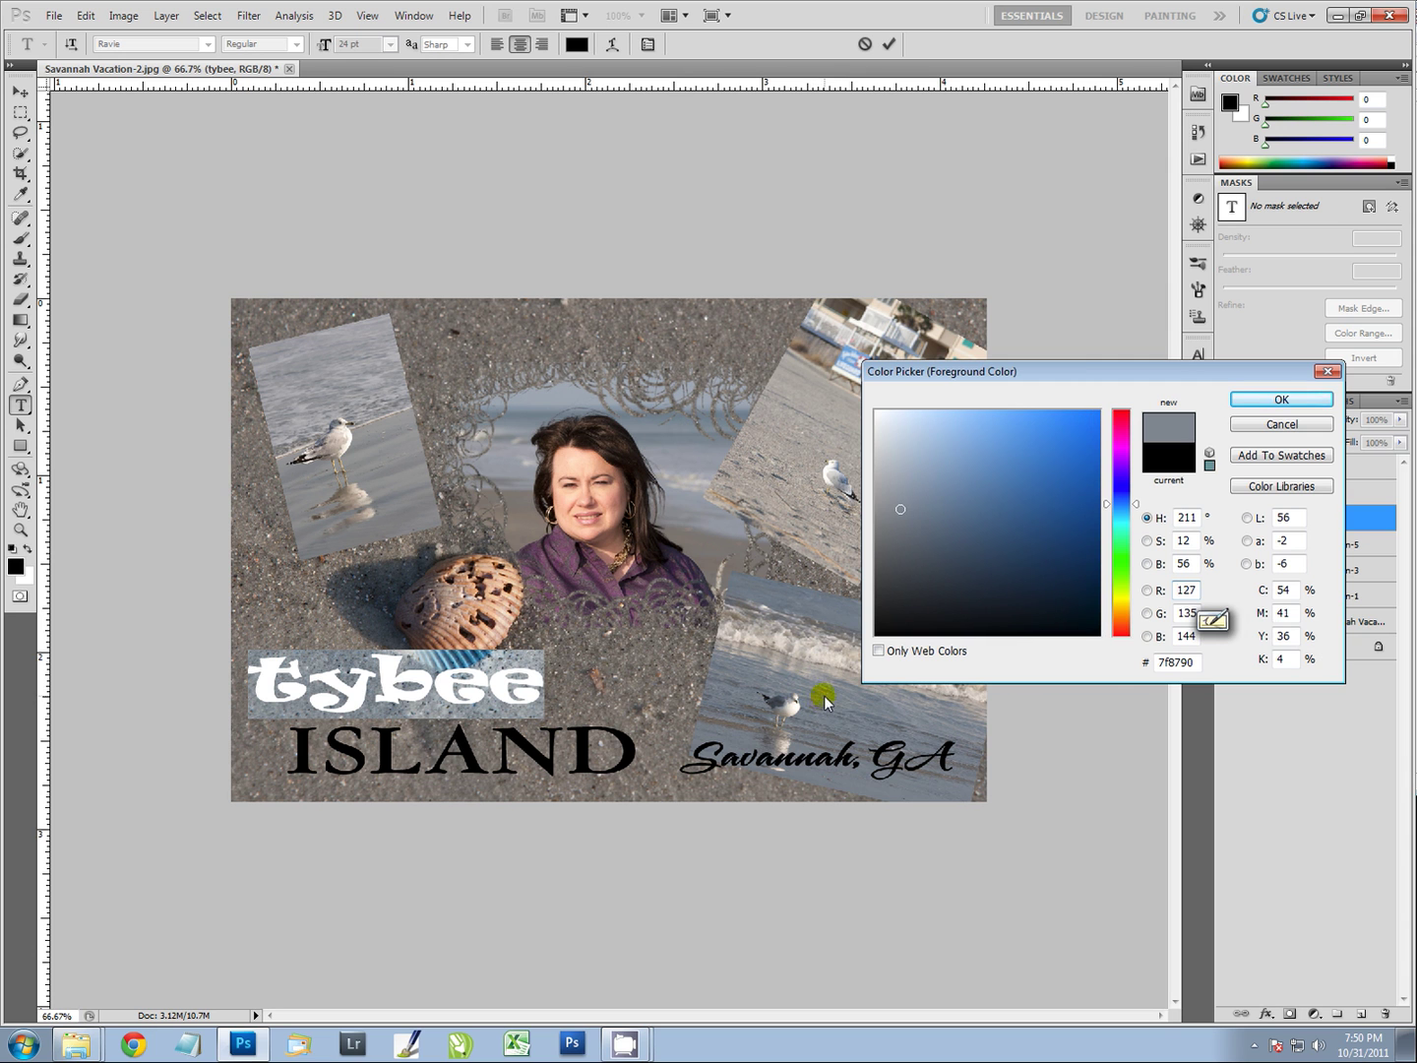
Step: Recolor "tybee" with a blue-gray, RGB 138, 147, 156, sampled from the ocean in the center portrait
{"action": "left_click", "coordinate": [527, 412]}
{"action": "left_click", "coordinate": [517, 456]}
{"action": "left_click", "coordinate": [503, 448]}
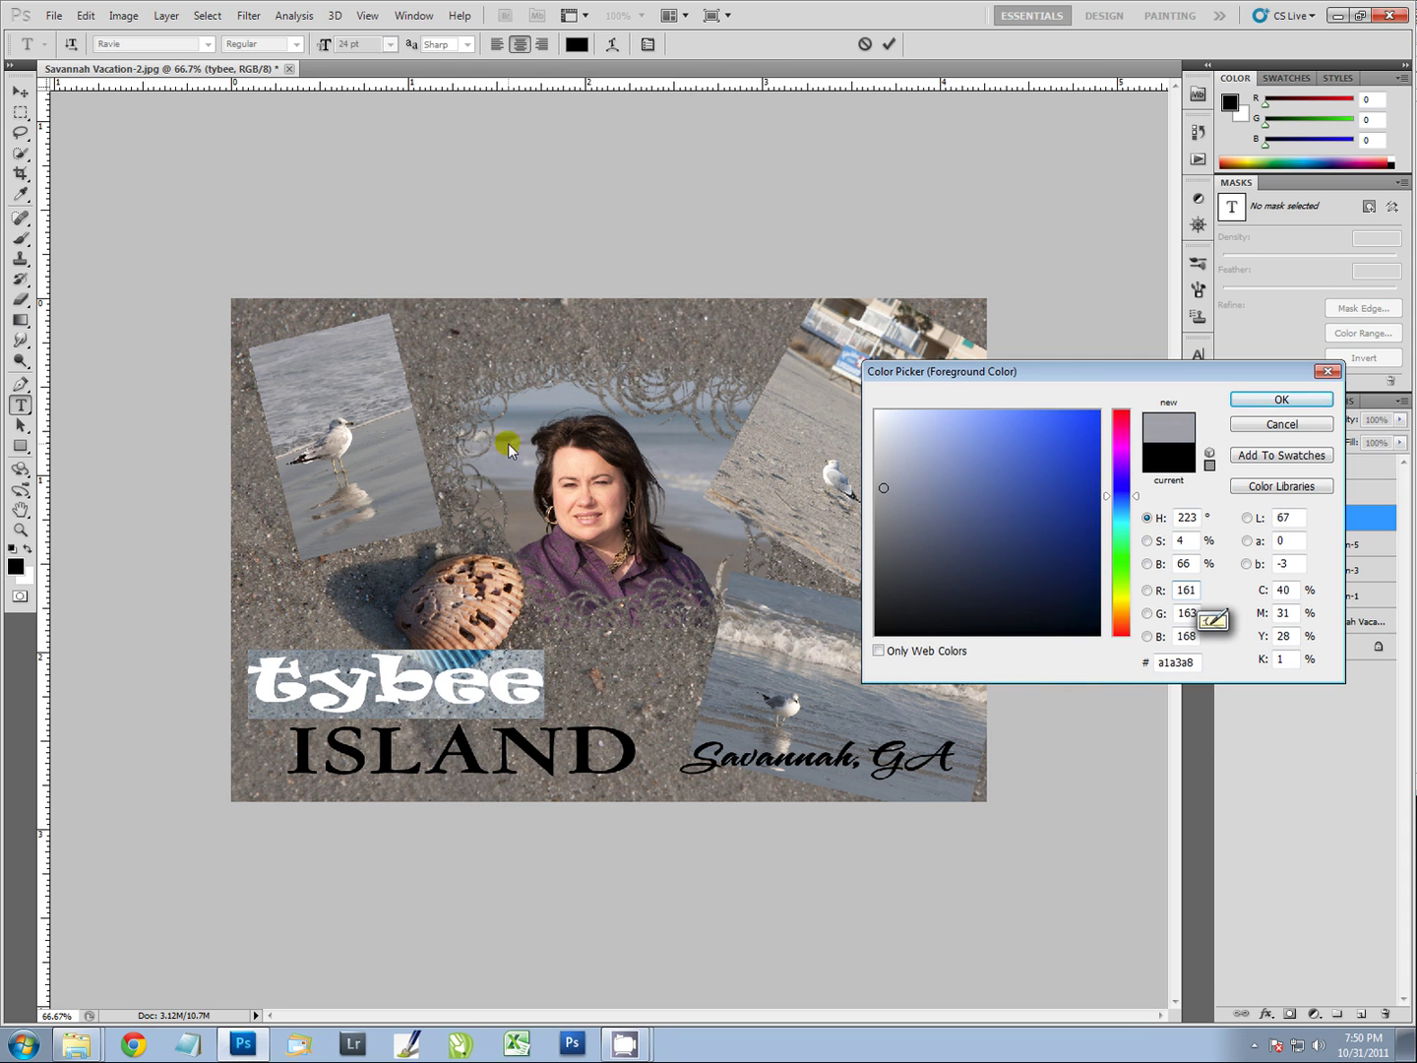
{"action": "left_click", "coordinate": [546, 410]}
{"action": "left_click", "coordinate": [651, 427]}
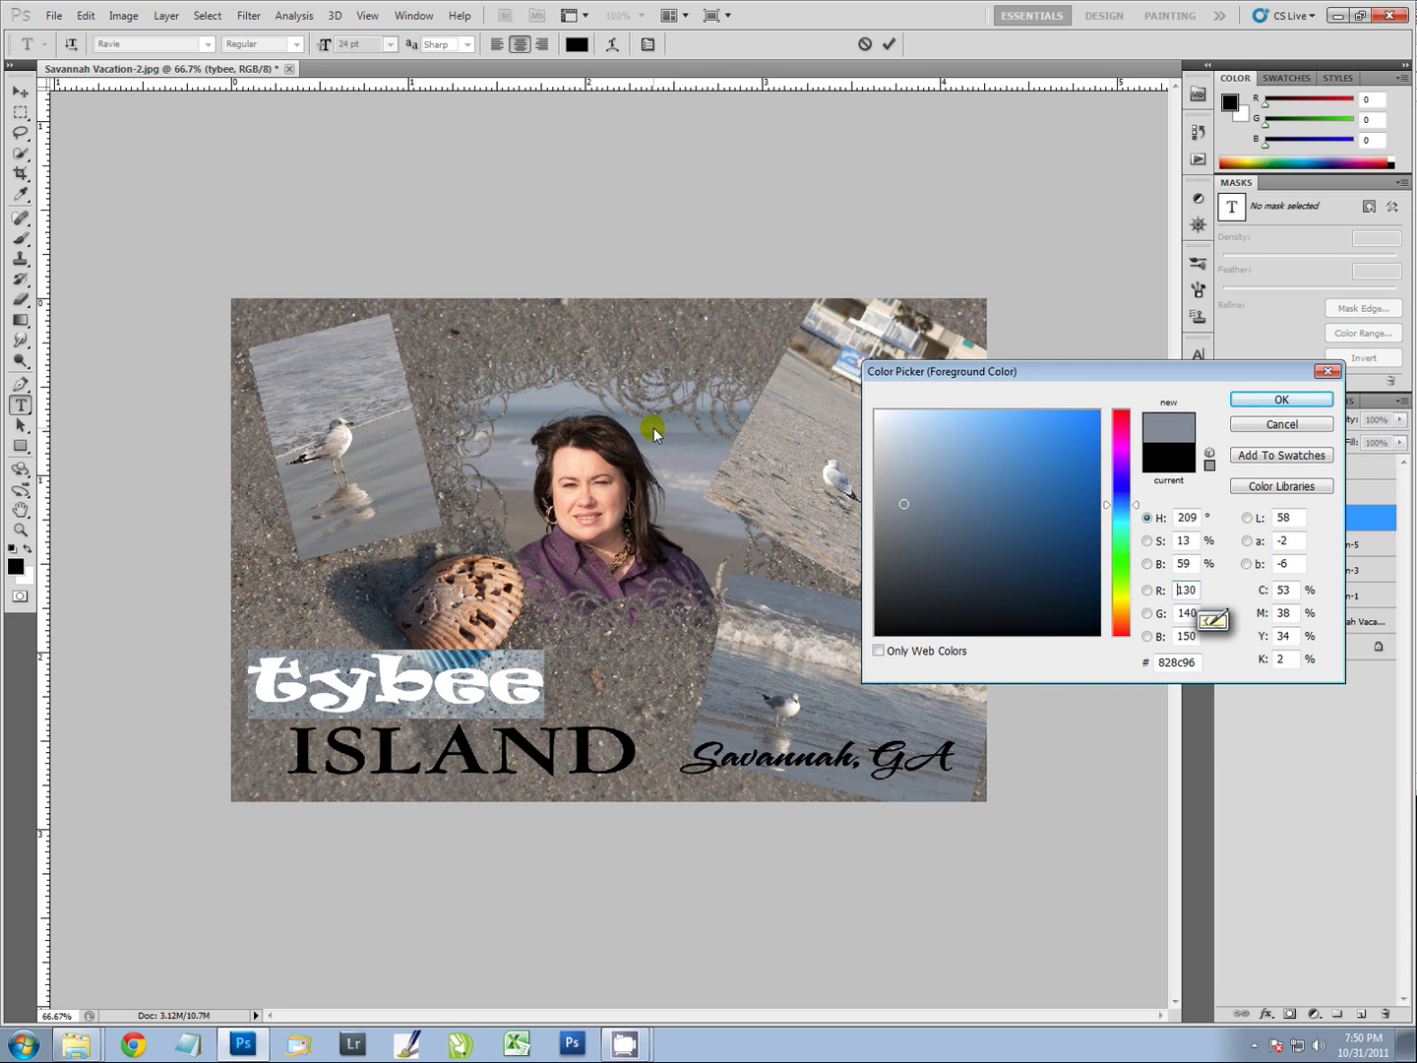
{"action": "left_click_drag", "start_coordinate": [646, 426], "coordinate": [665, 464]}
{"action": "left_click", "coordinate": [666, 458]}
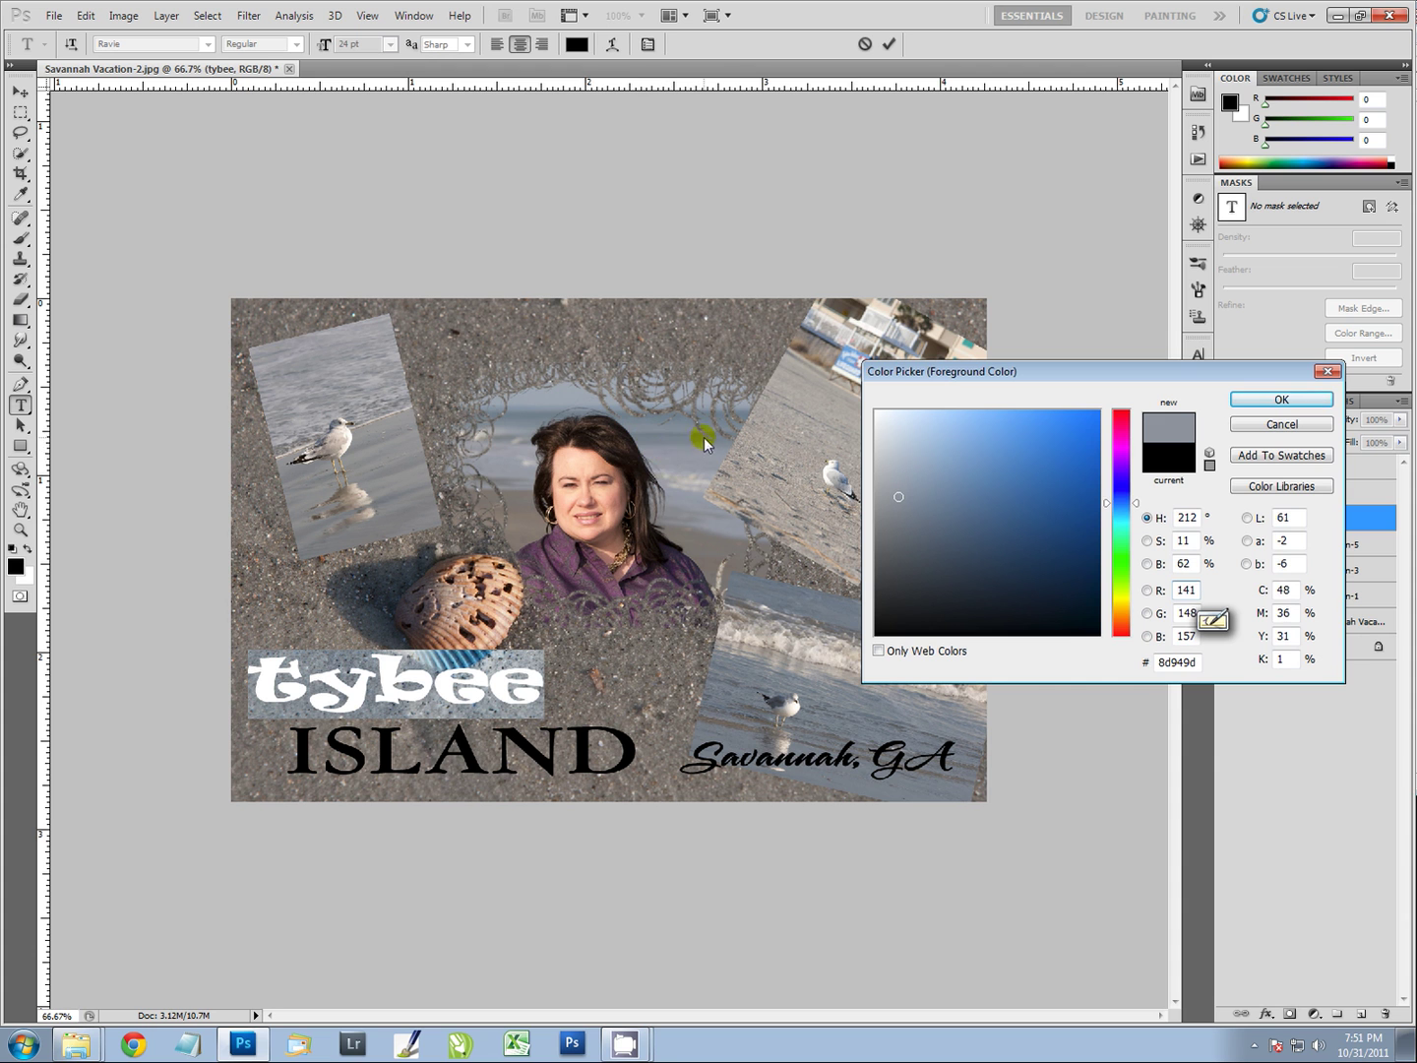
{"action": "left_click", "coordinate": [1263, 399]}
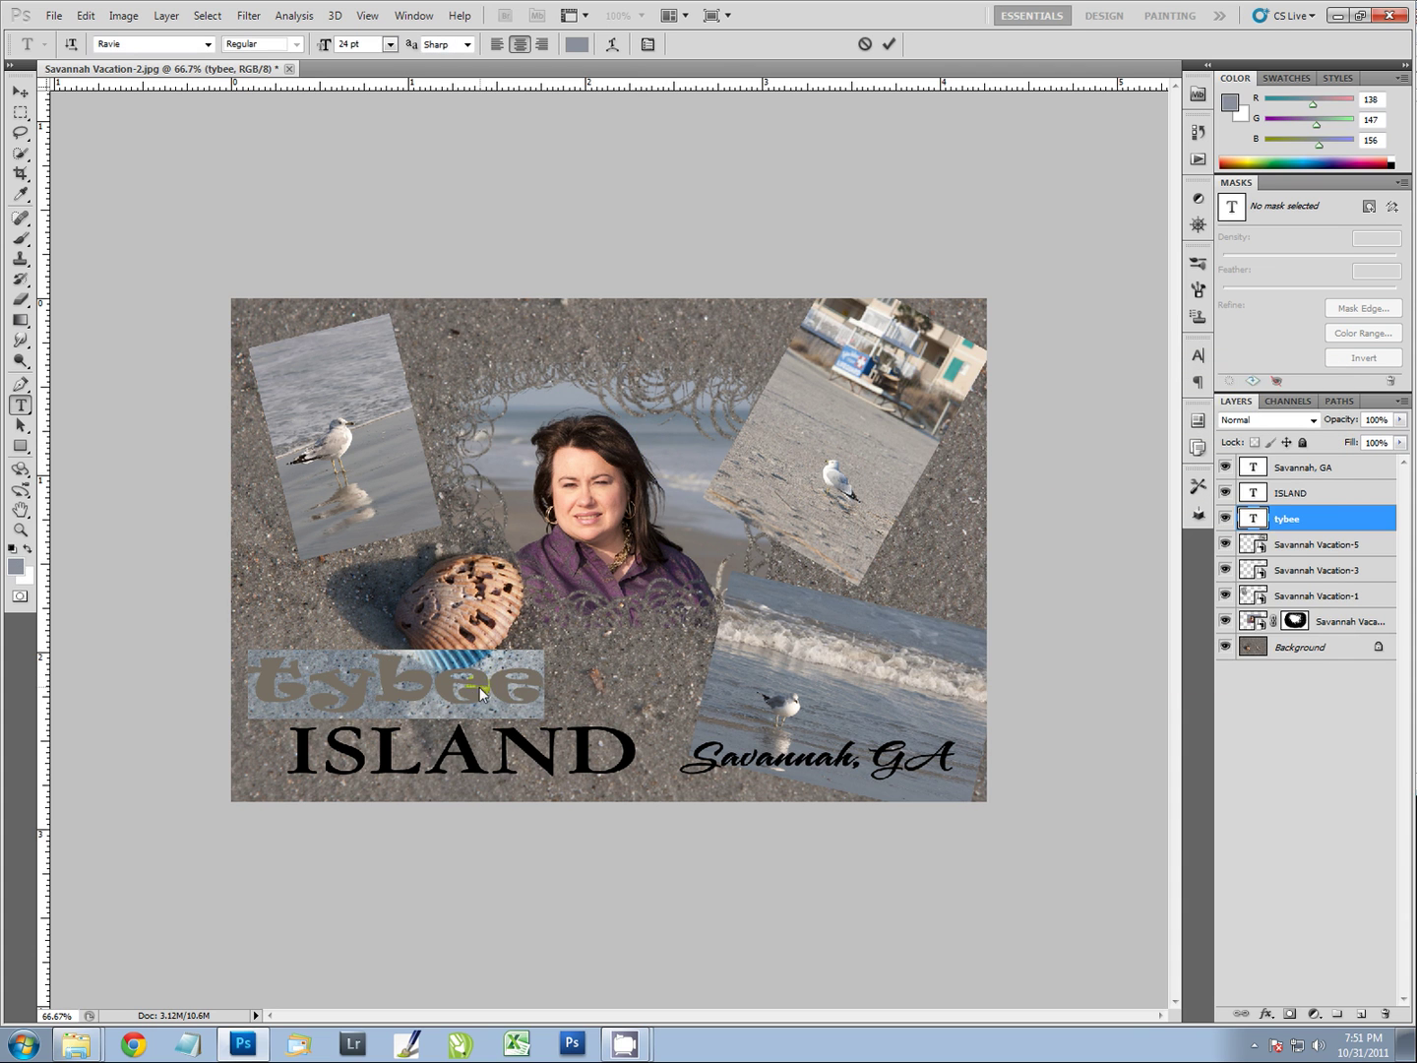
{"action": "left_click", "coordinate": [889, 46]}
{"action": "key", "text": "v"}
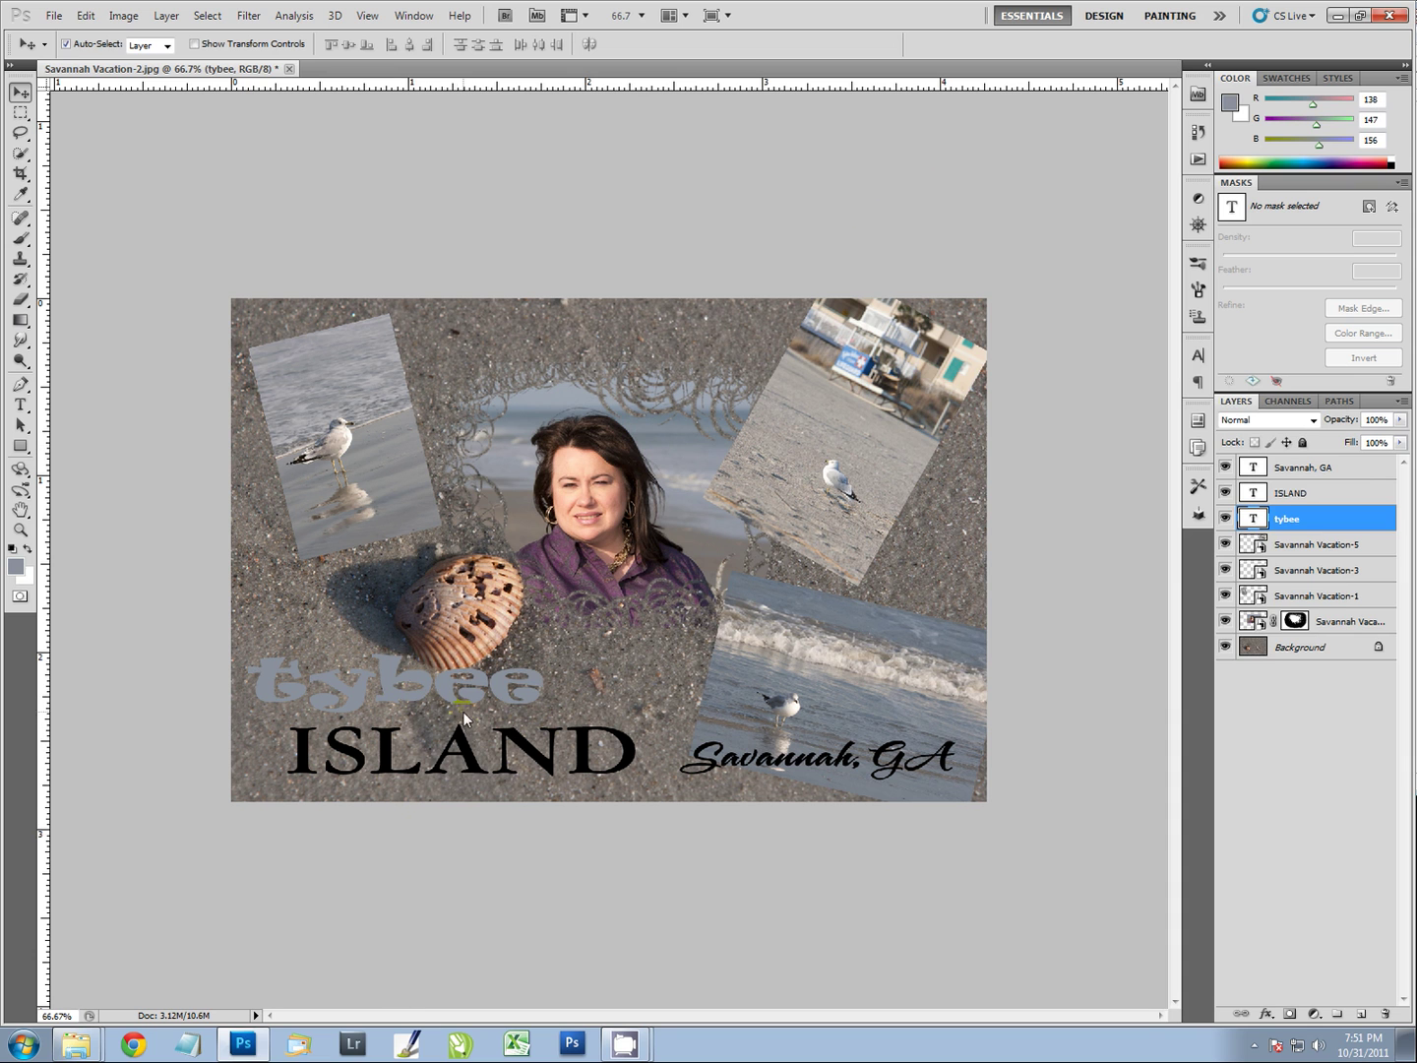
Step: Recolor the "ISLAND" text with a light peach, #ffd3b8, sampled from the collage
{"action": "left_click", "coordinate": [473, 776]}
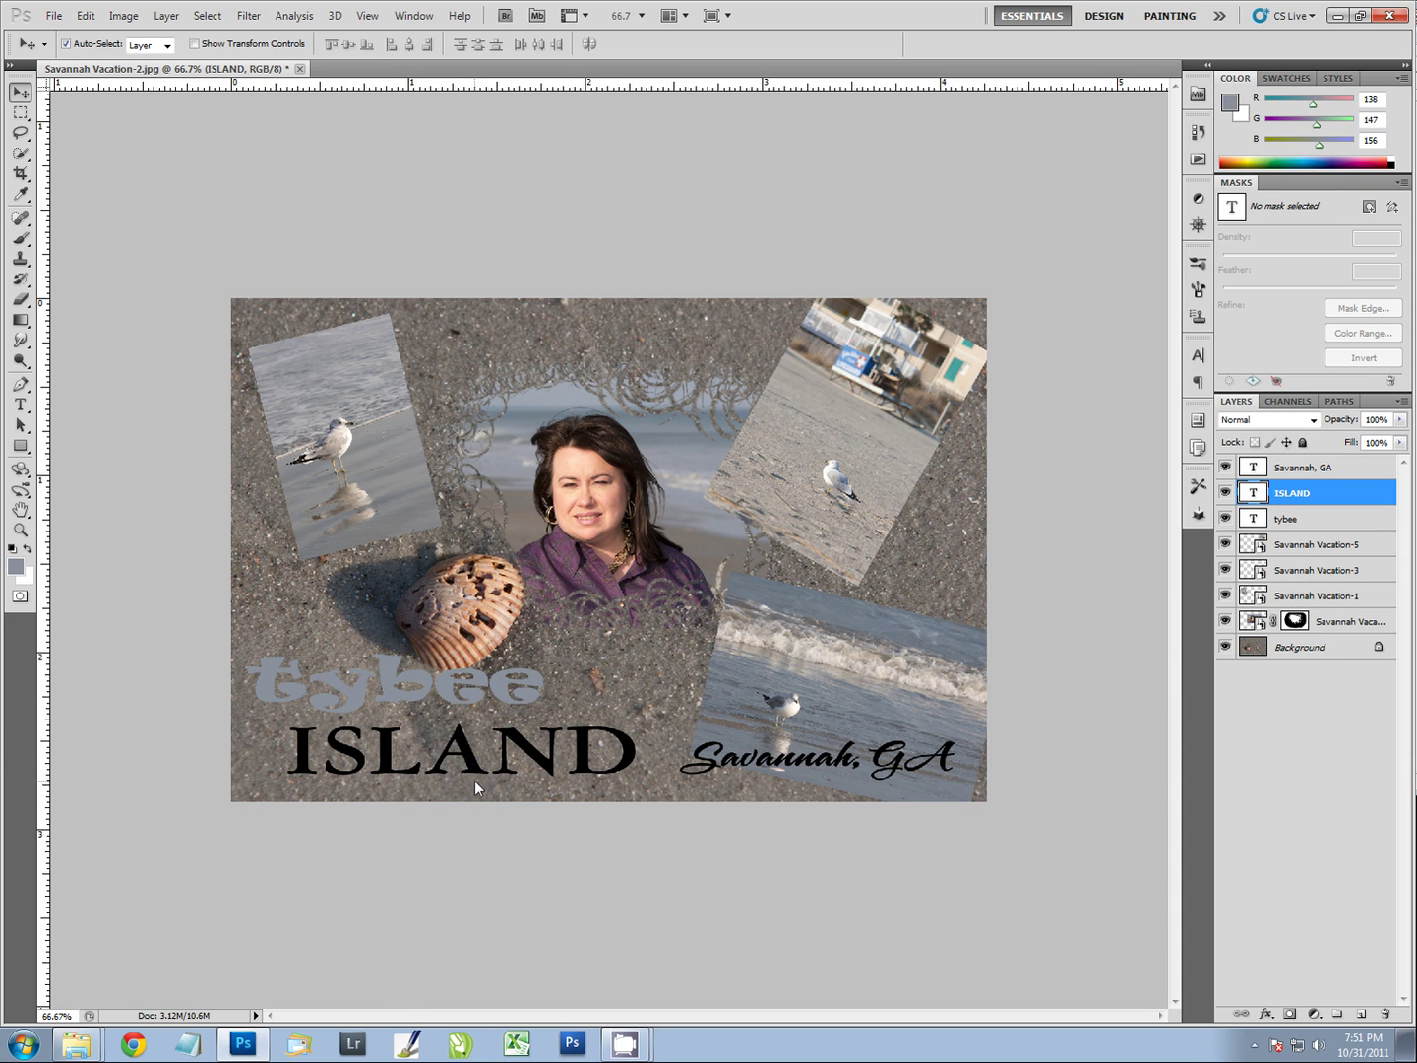
{"action": "double_click", "coordinate": [1254, 497]}
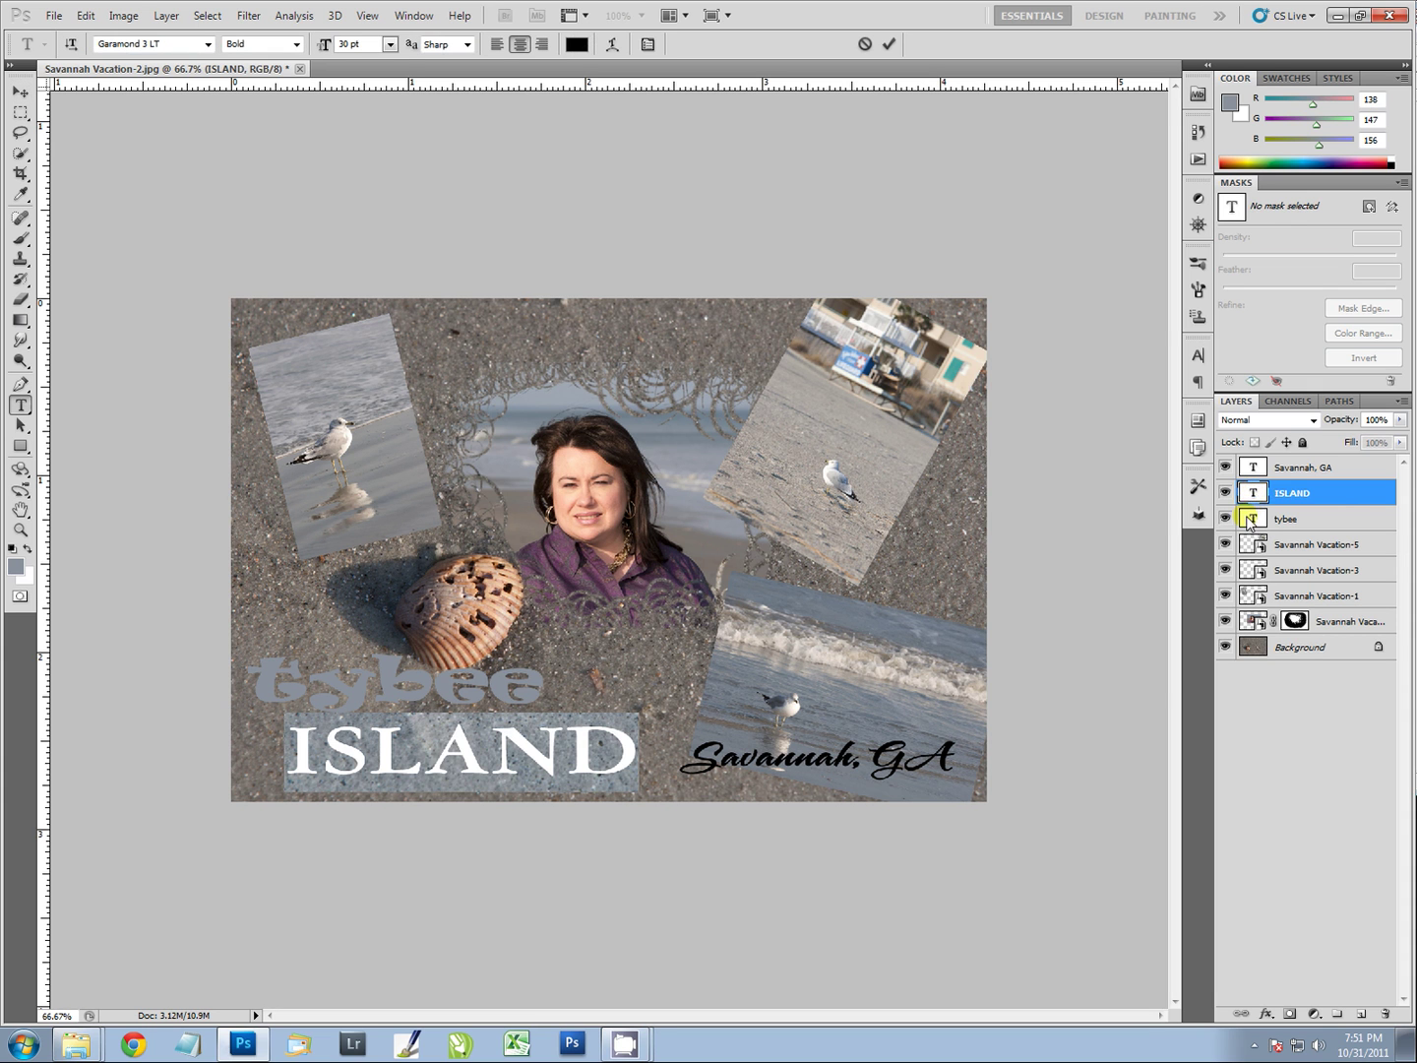
{"action": "left_click", "coordinate": [16, 566]}
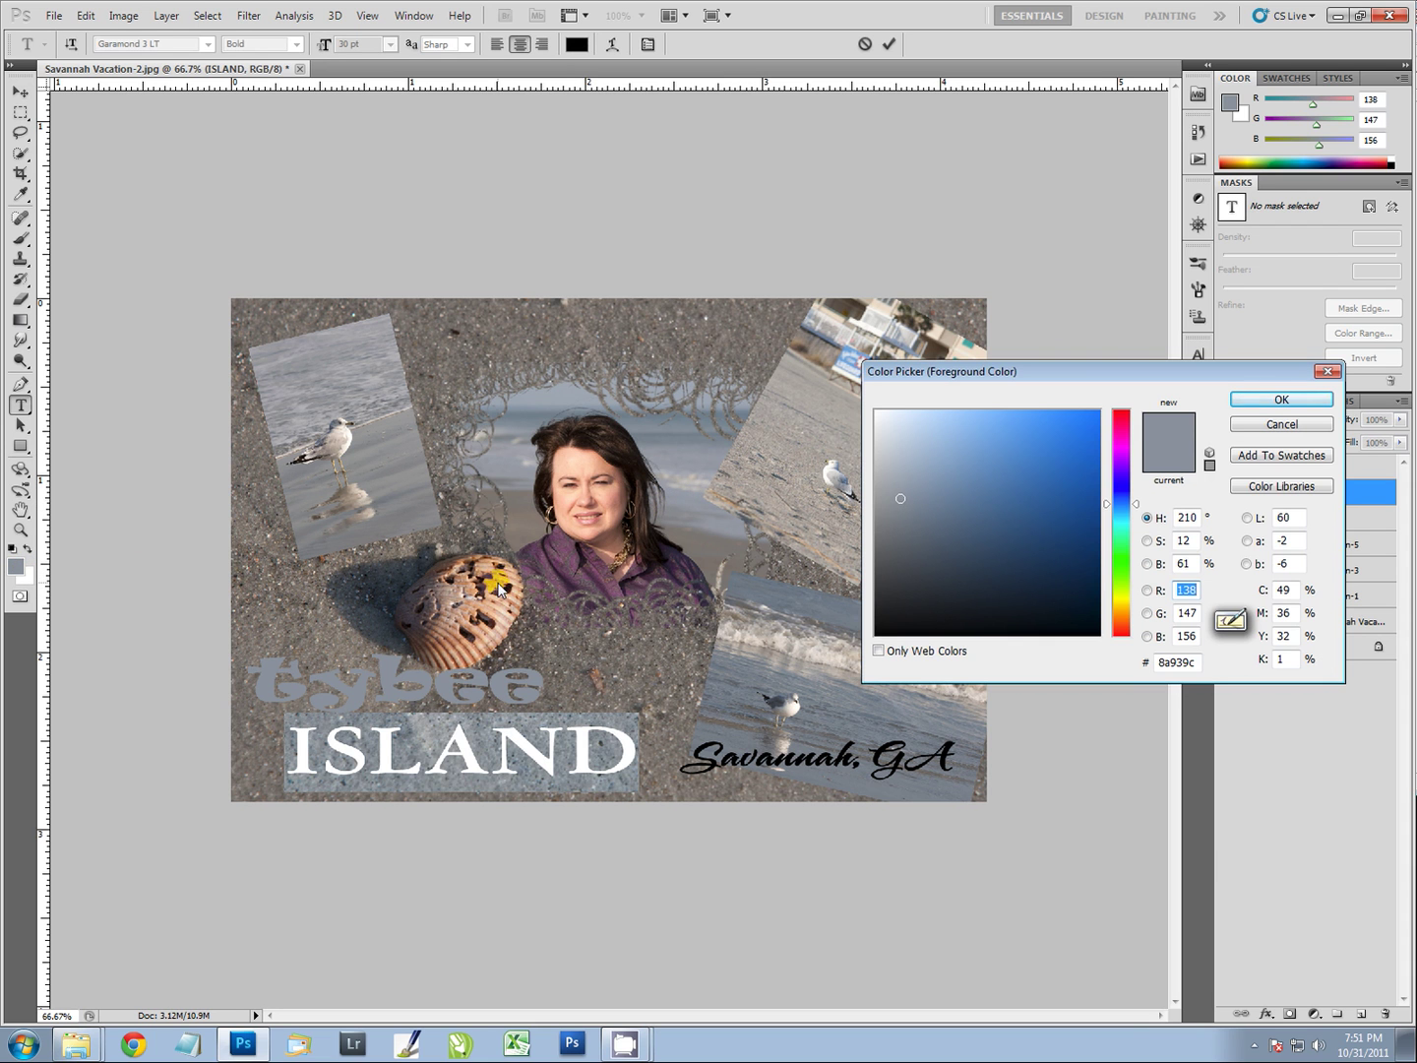
{"action": "left_click", "coordinate": [498, 589]}
{"action": "left_click_drag", "start_coordinate": [498, 590], "coordinate": [499, 580]}
{"action": "left_click", "coordinate": [562, 504]}
{"action": "left_click_drag", "start_coordinate": [562, 504], "coordinate": [579, 464]}
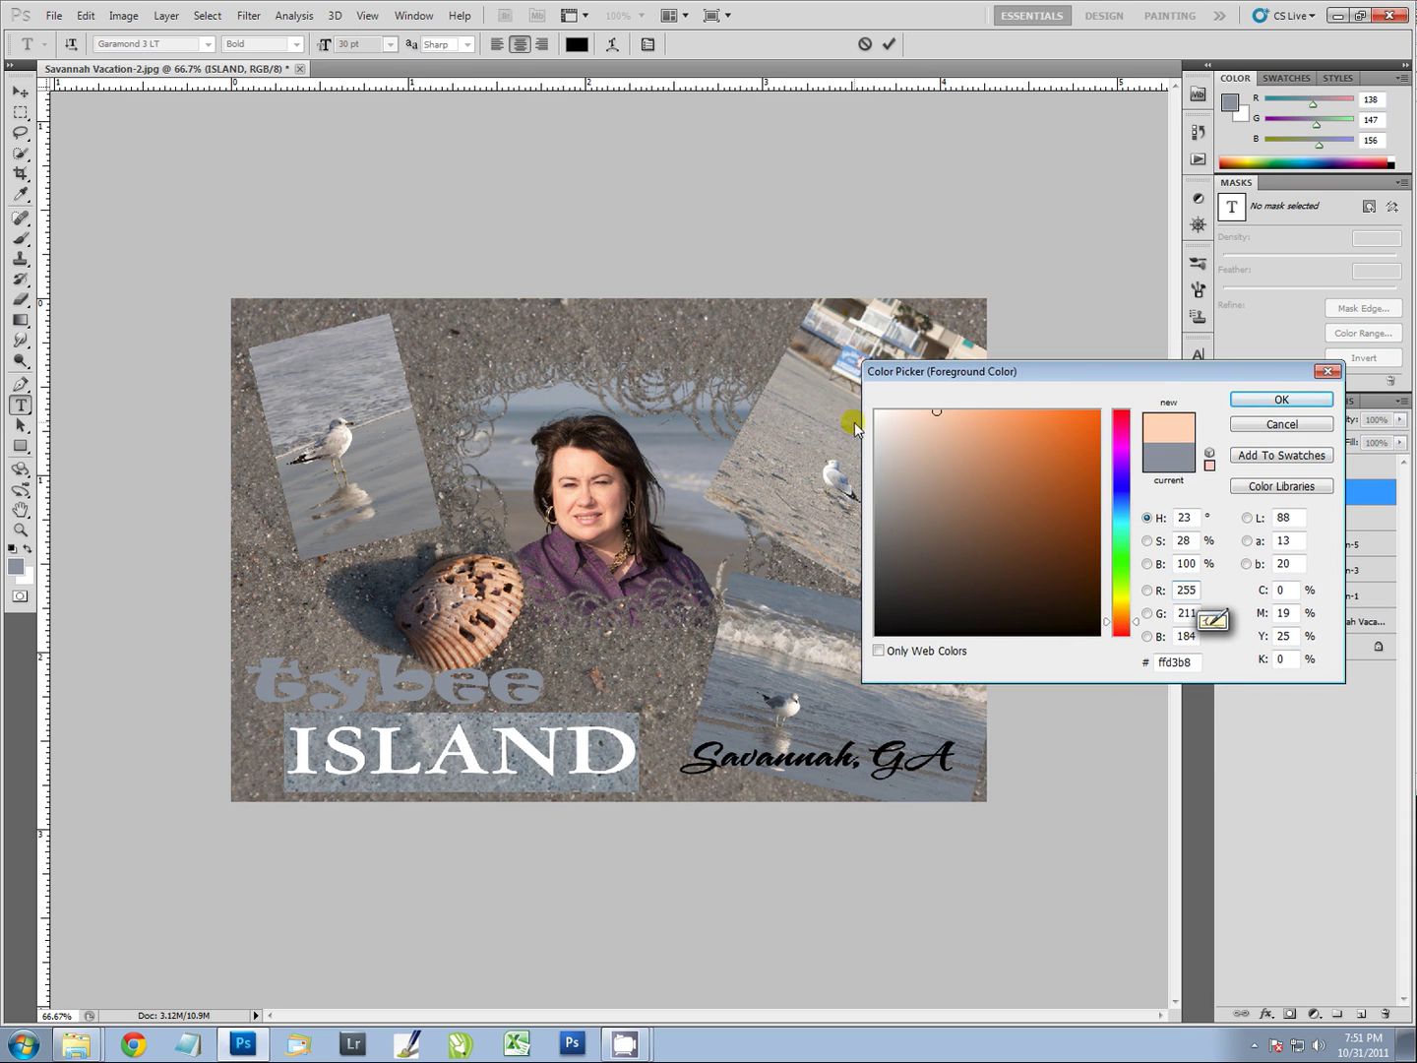
{"action": "left_click", "coordinate": [1254, 403]}
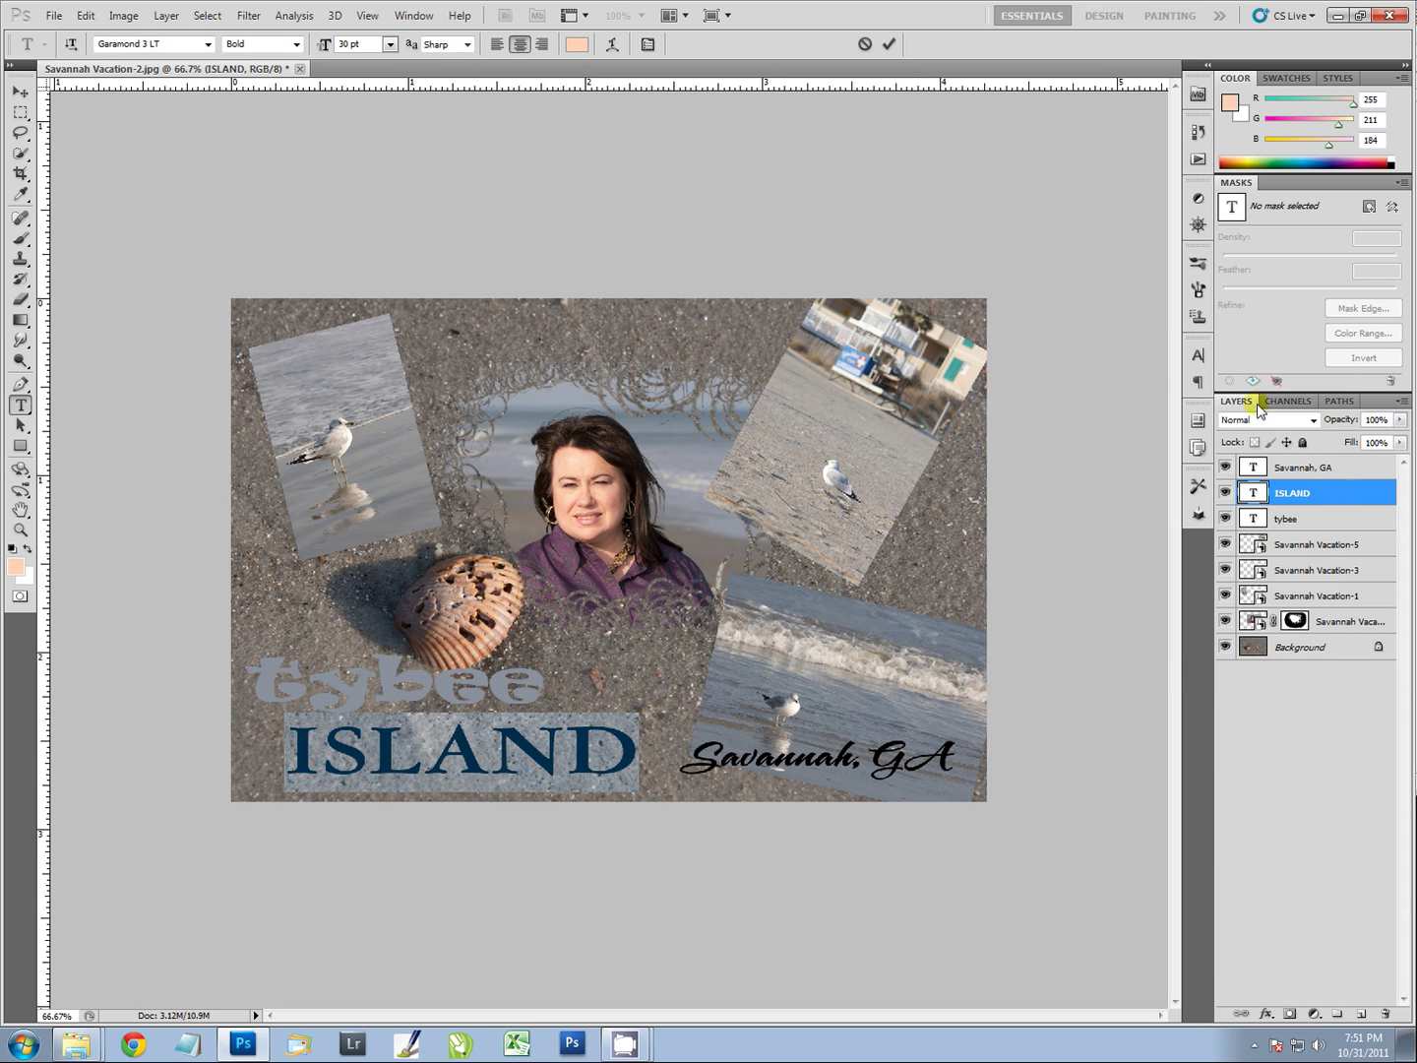
{"action": "left_click", "coordinate": [891, 44]}
{"action": "key", "text": "v"}
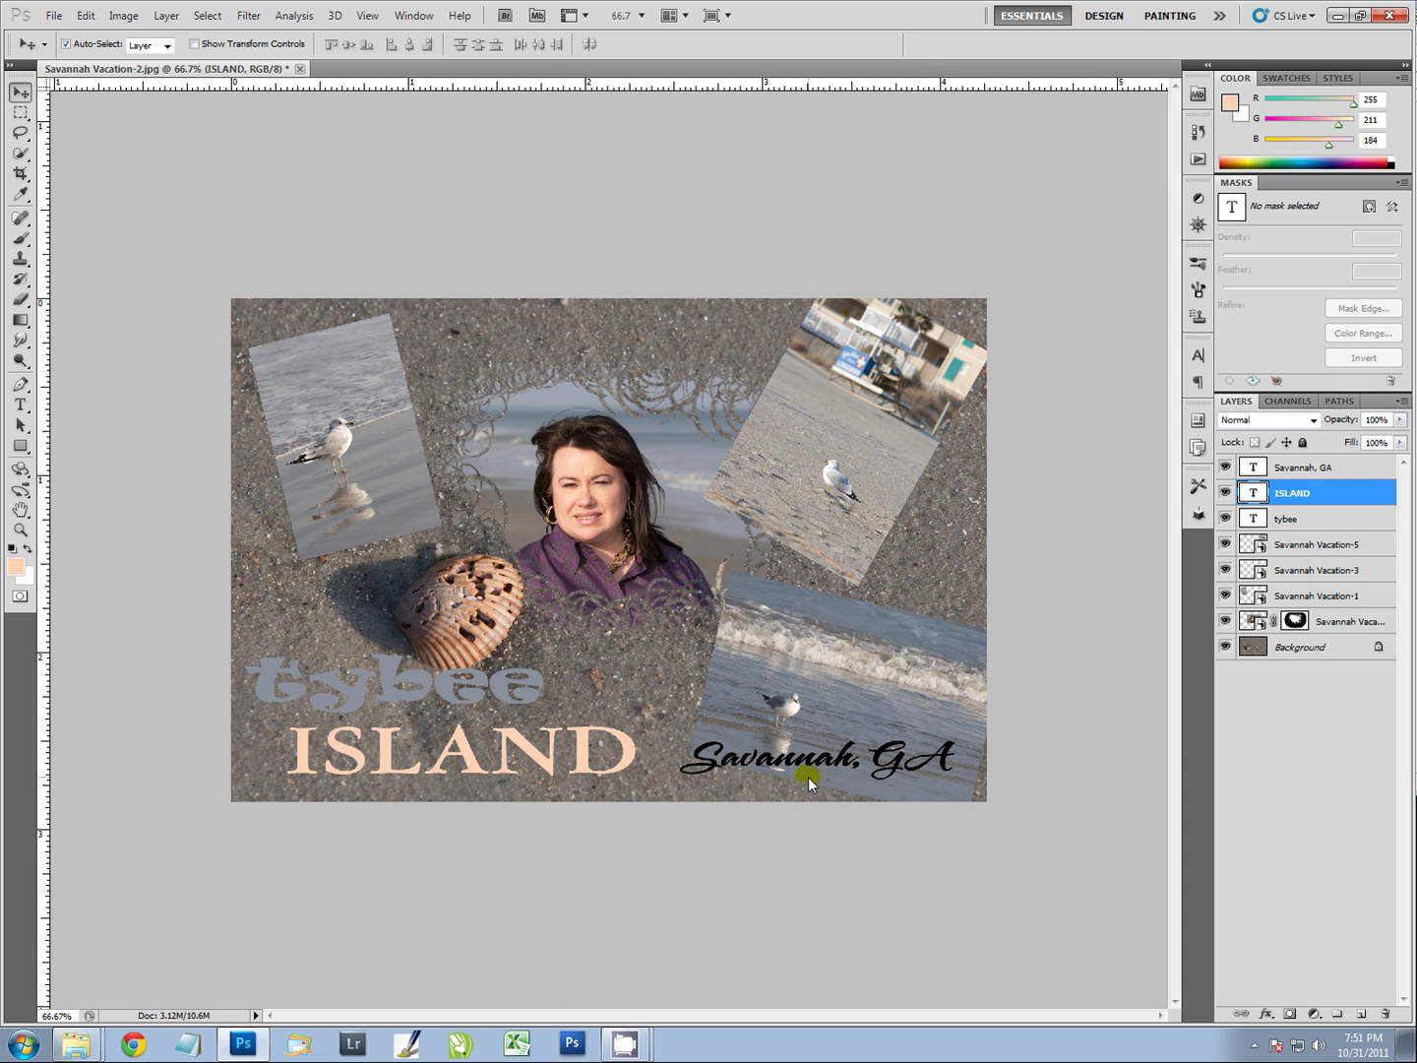
Step: Change the "Savannah, GA" text color to white, #ffffff
{"action": "left_click", "coordinate": [734, 770]}
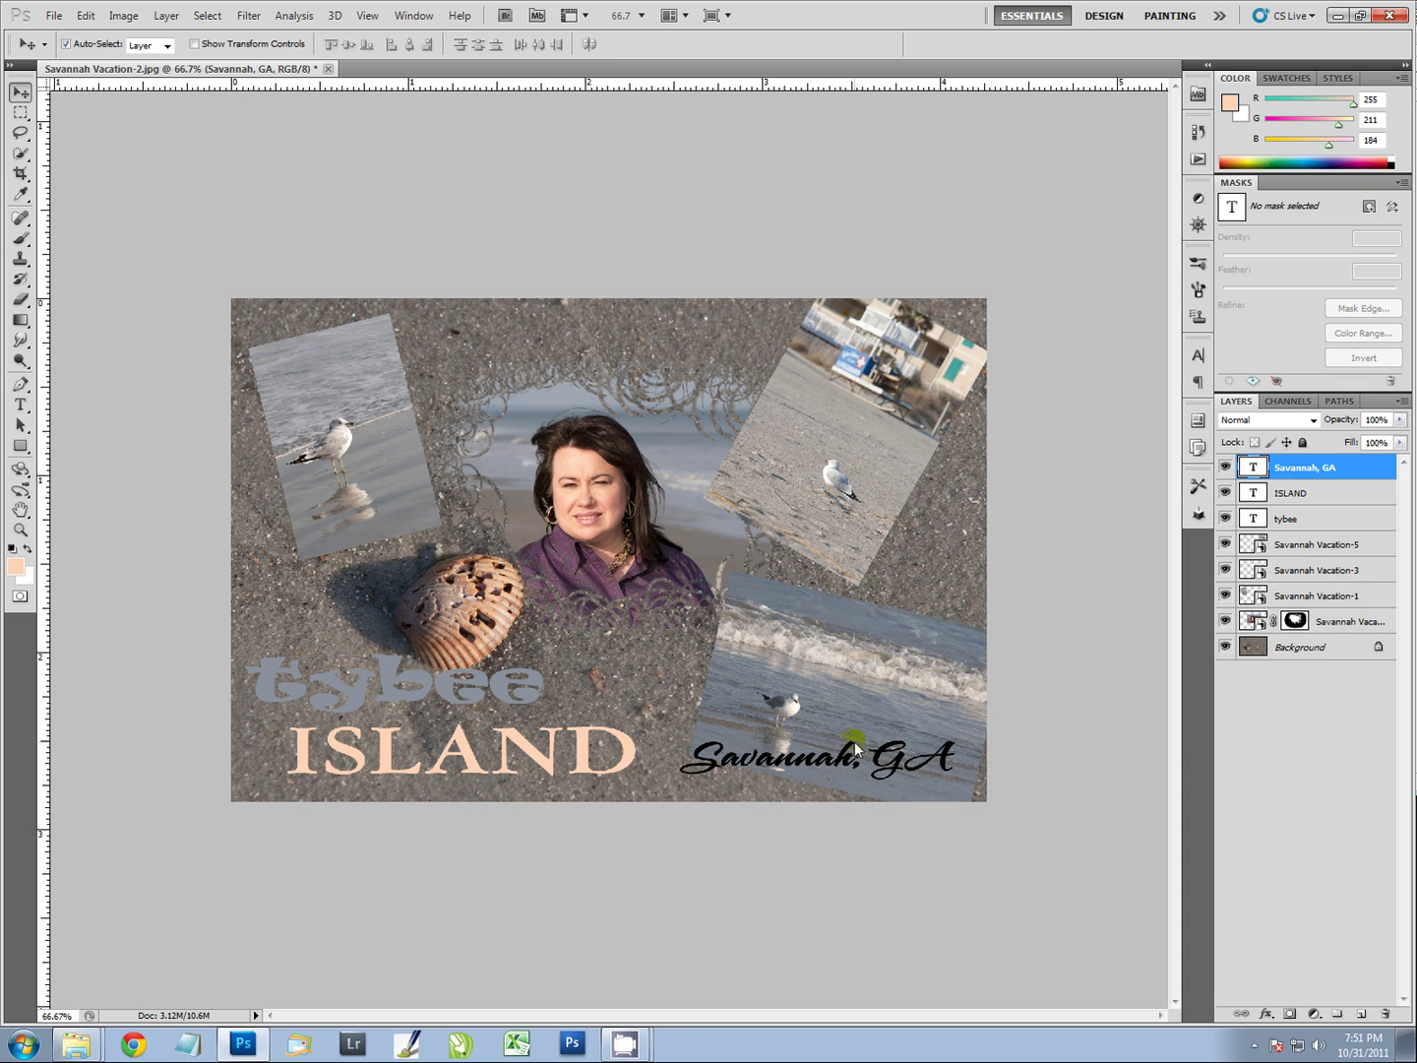
{"action": "double_click", "coordinate": [1253, 466]}
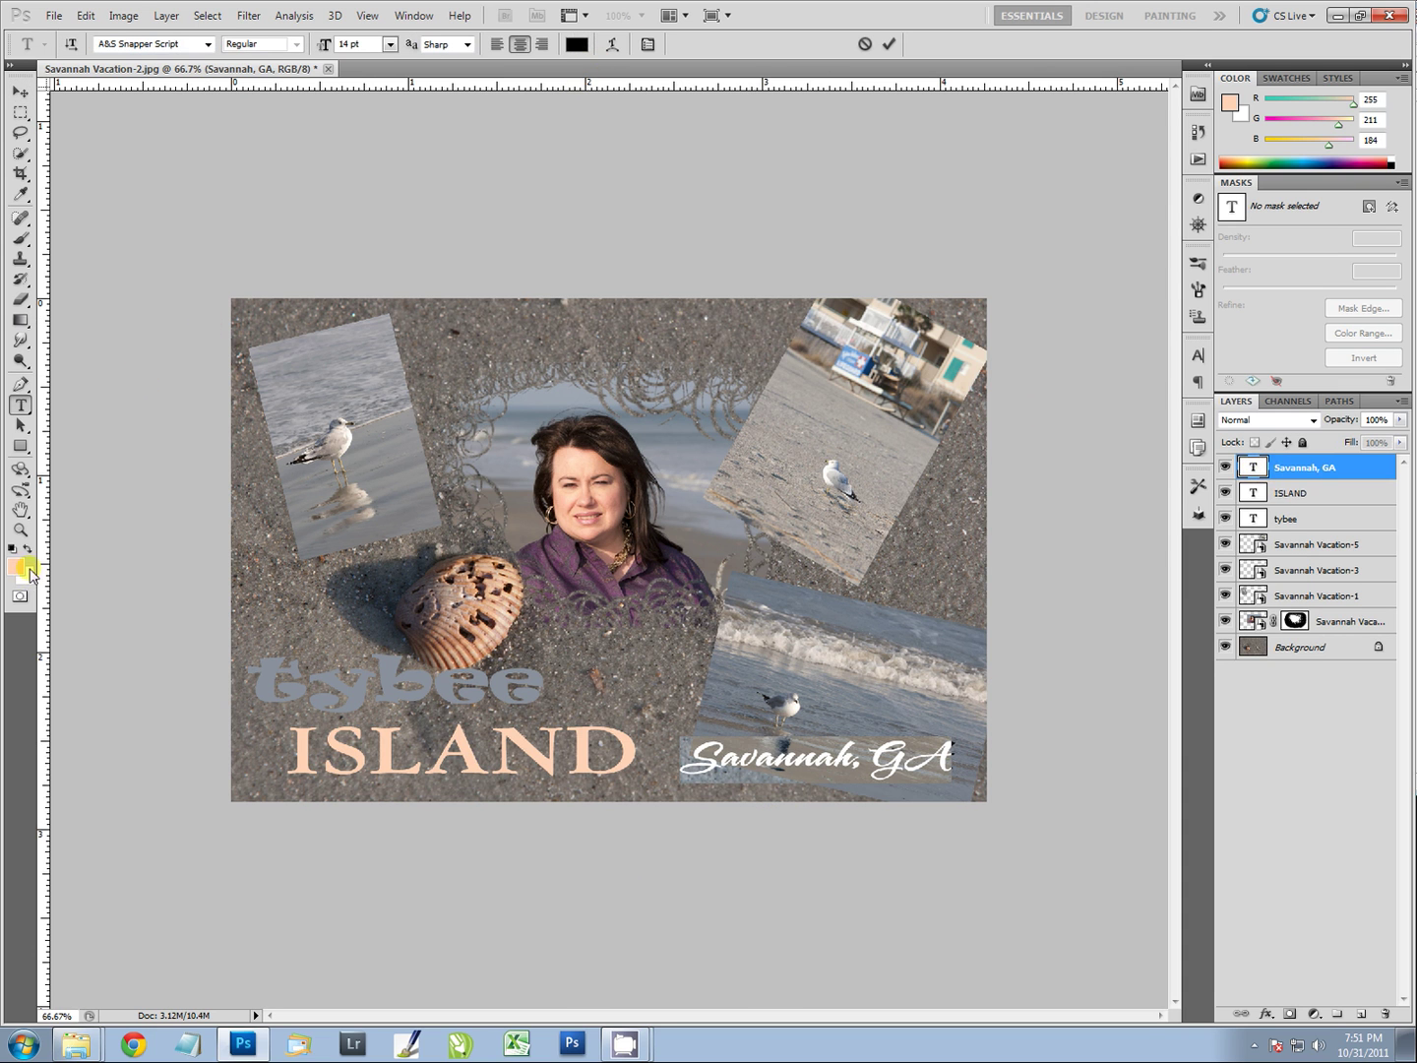
{"action": "left_click", "coordinate": [577, 44]}
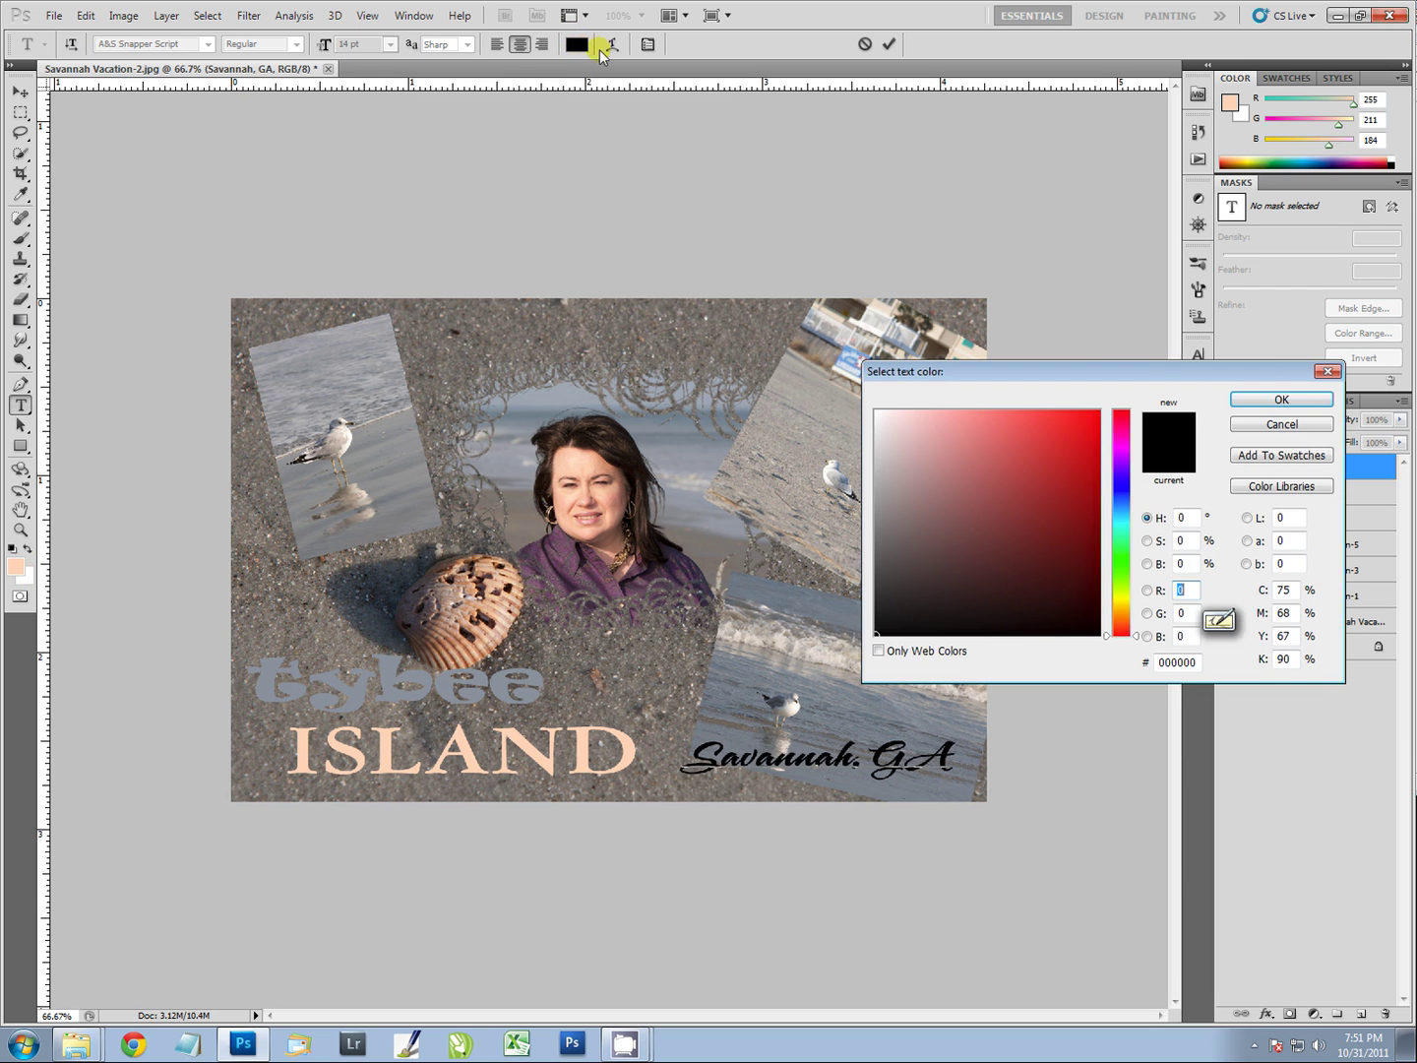
{"action": "left_click_drag", "start_coordinate": [947, 524], "coordinate": [864, 397]}
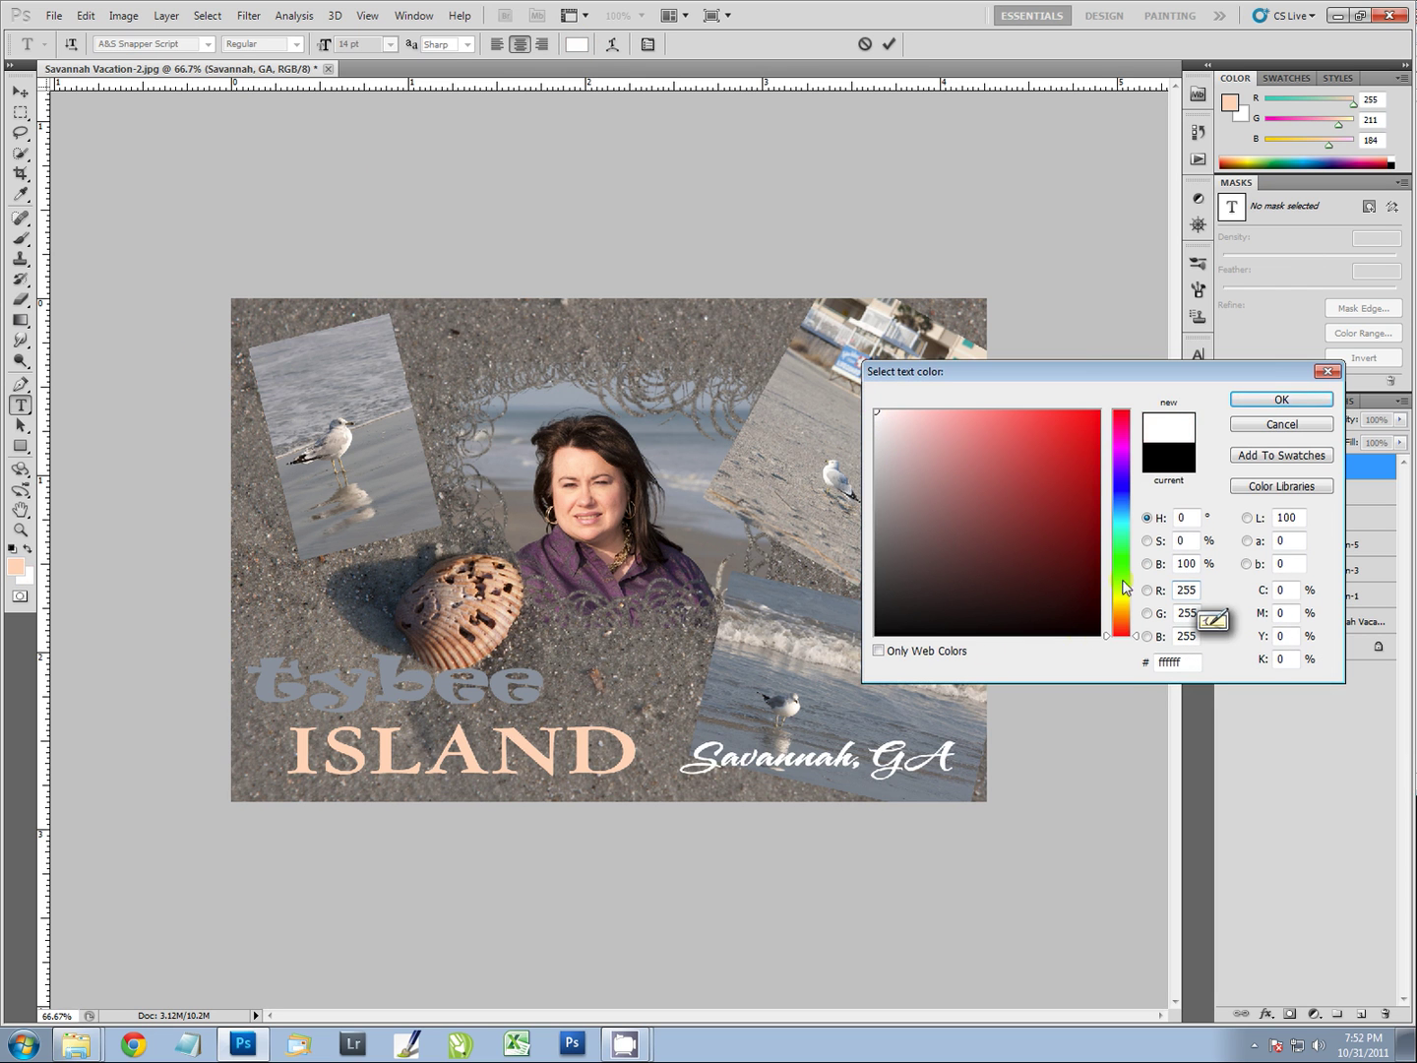
{"action": "left_click", "coordinate": [1244, 400]}
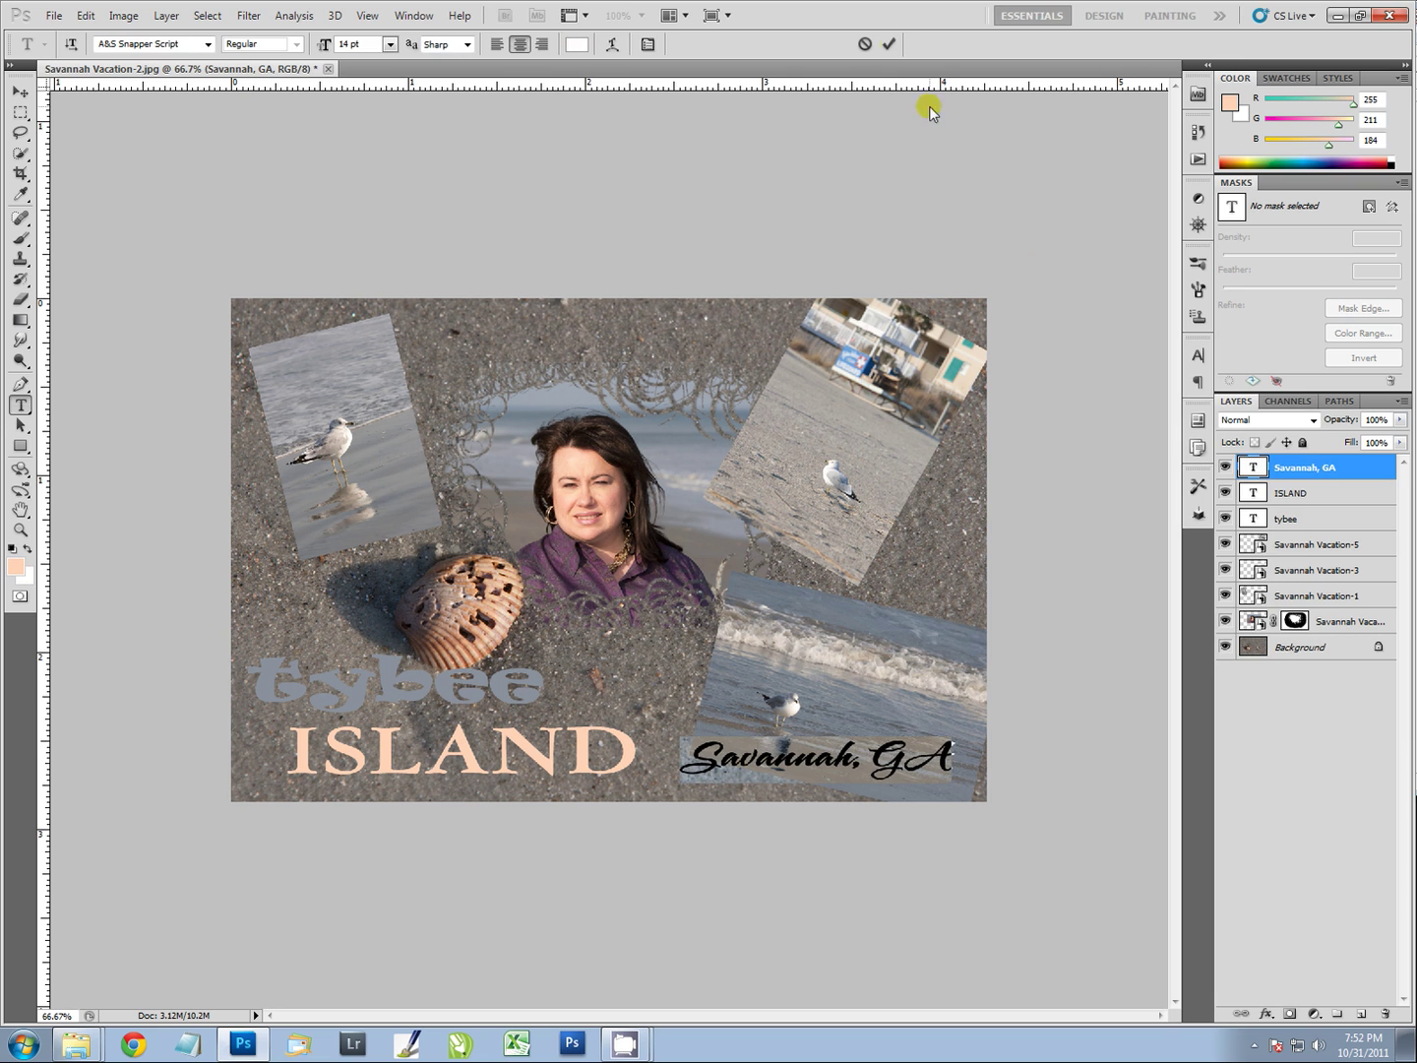
{"action": "left_click", "coordinate": [890, 45]}
{"action": "key", "text": "v"}
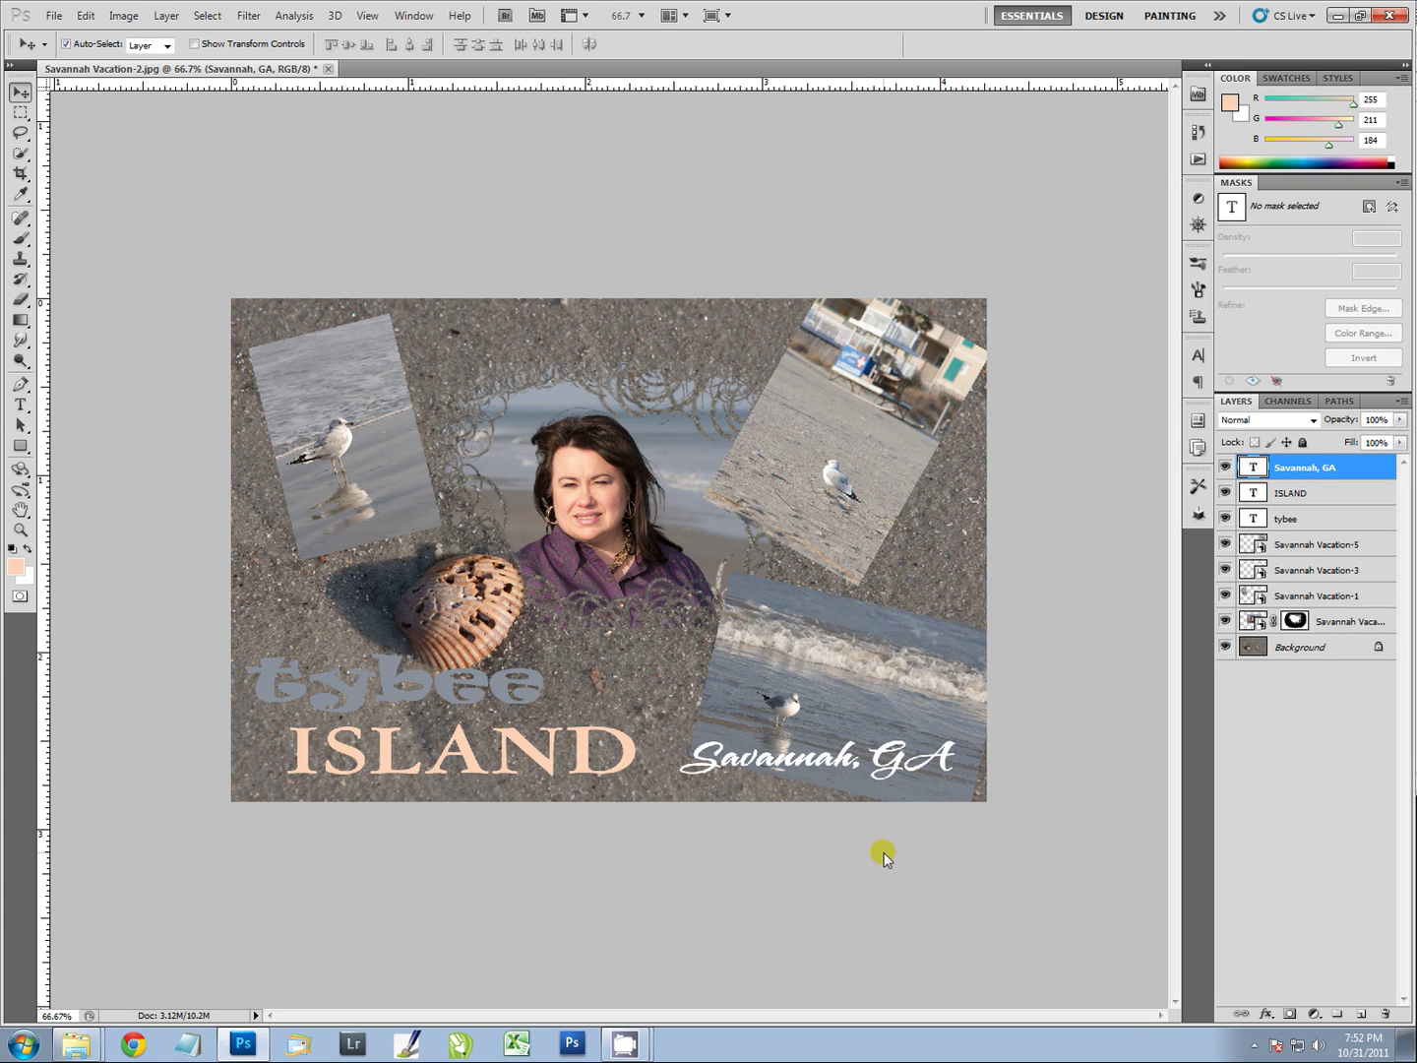
Step: Add an outside Stroke effect to the "tybee" layer and try stroke colors sampled from the woman's purple shirt and hair
{"action": "left_click", "coordinate": [389, 681]}
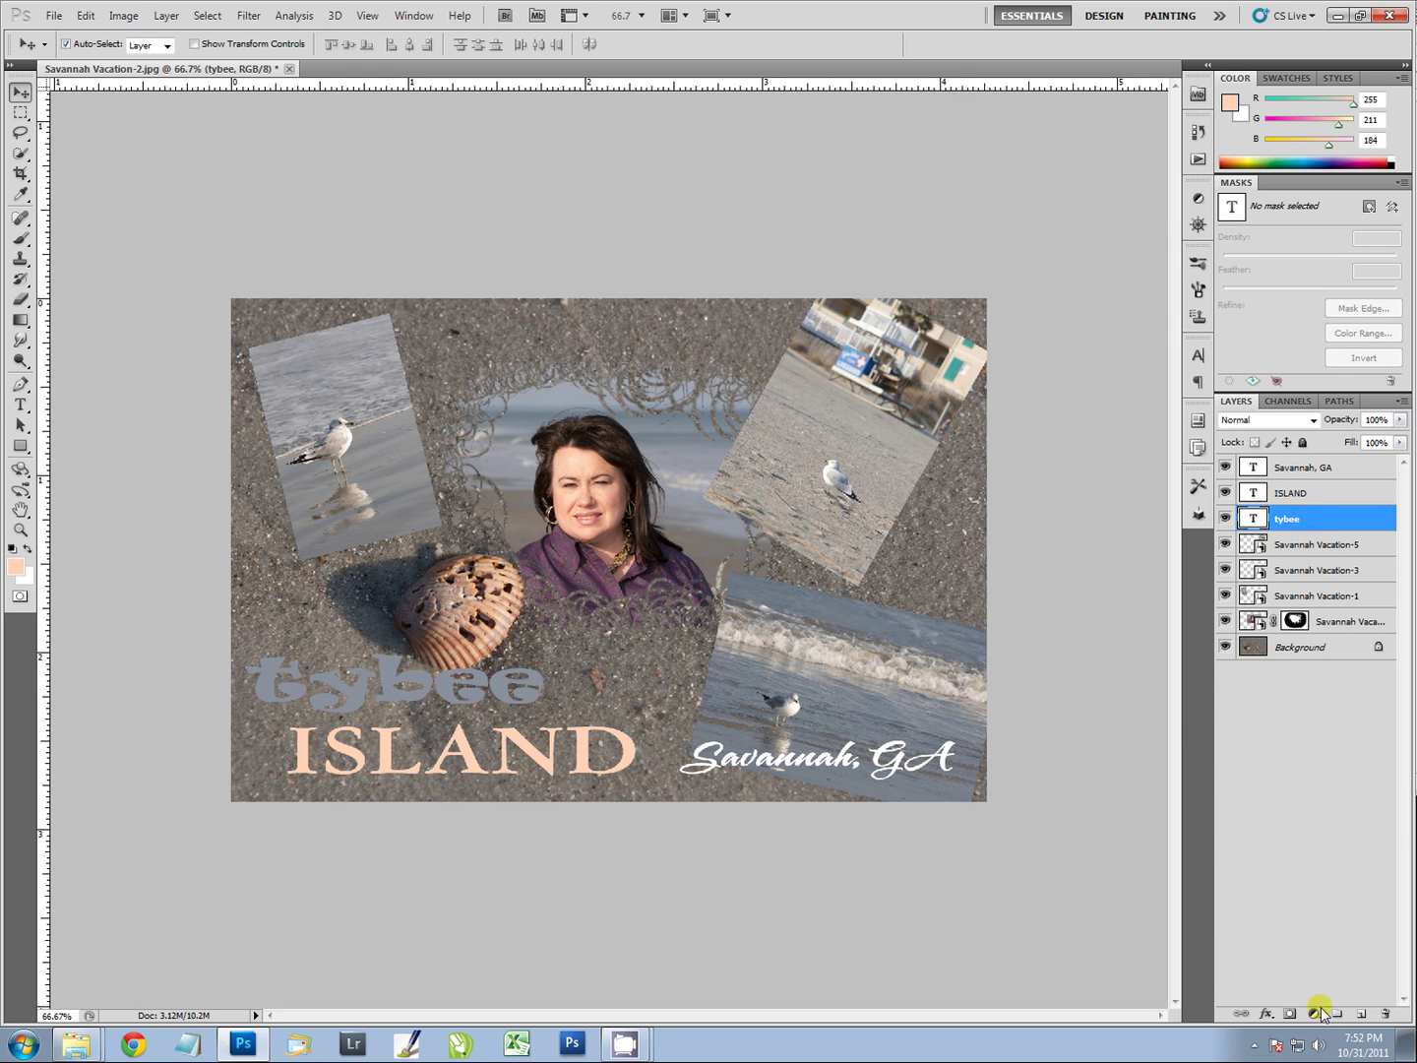
{"action": "left_click", "coordinate": [1266, 1015]}
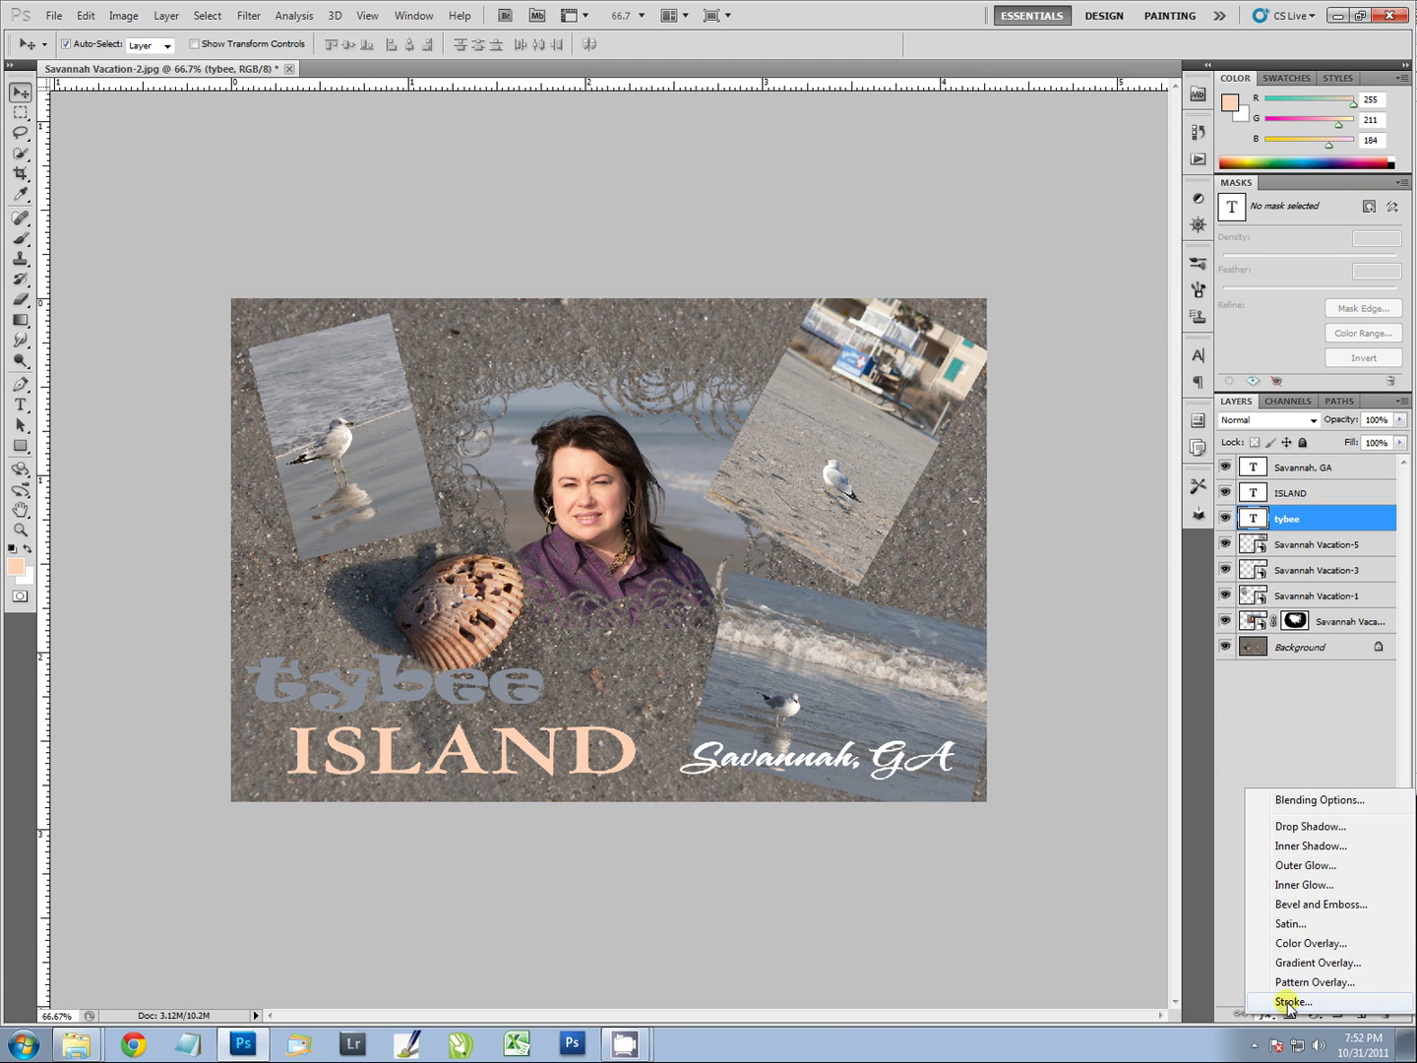
{"action": "left_click", "coordinate": [1289, 1002]}
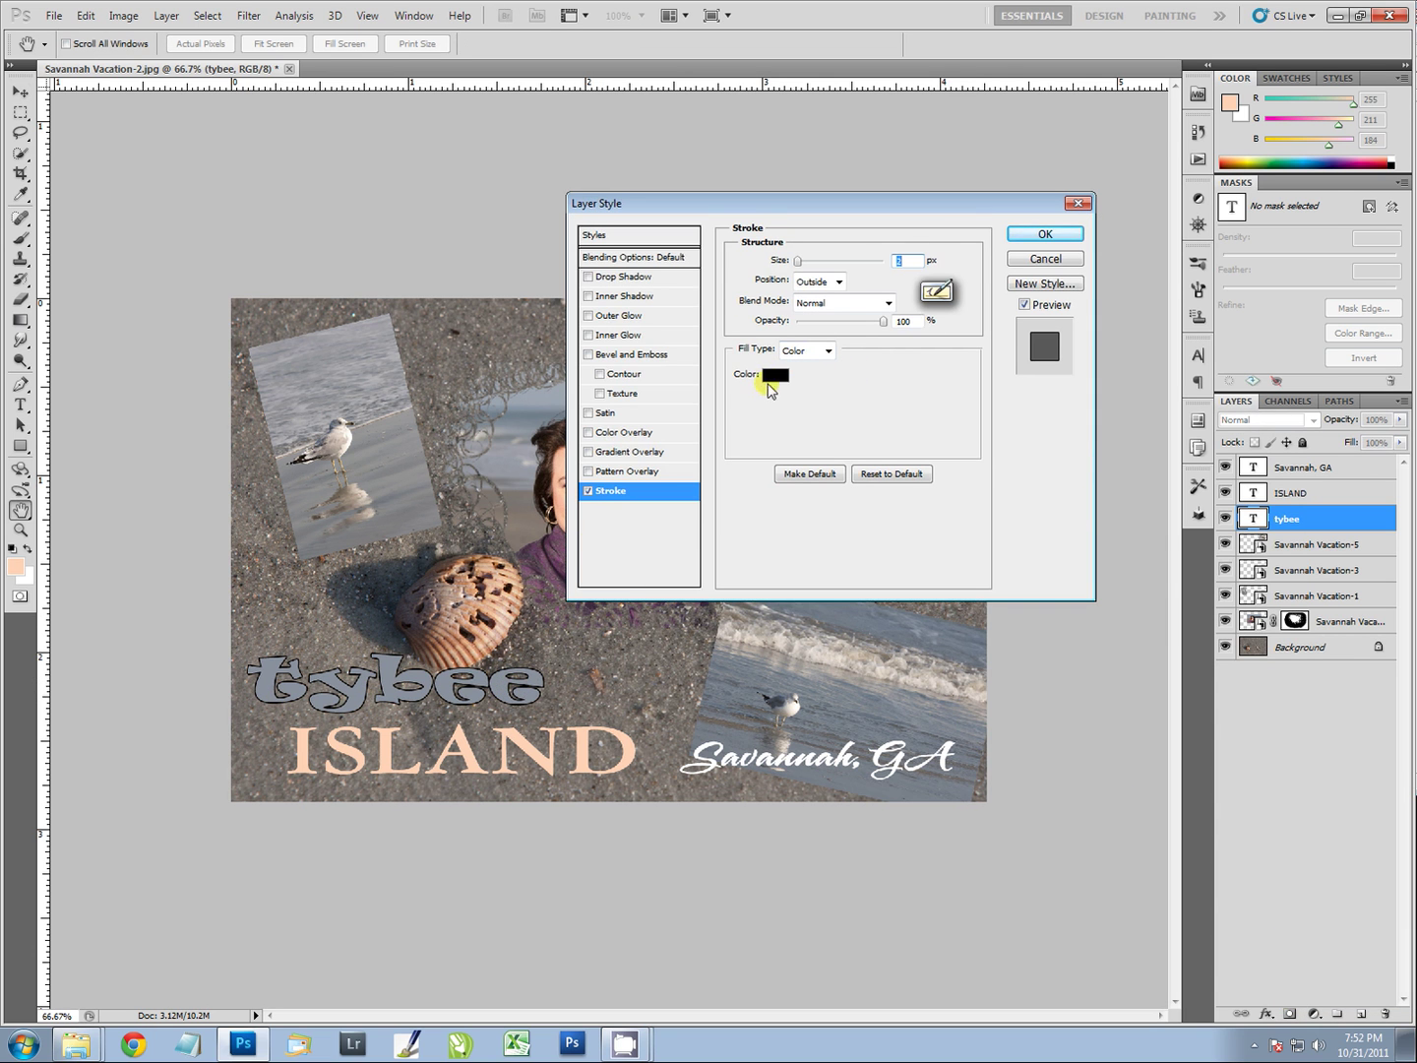
{"action": "left_click", "coordinate": [774, 375]}
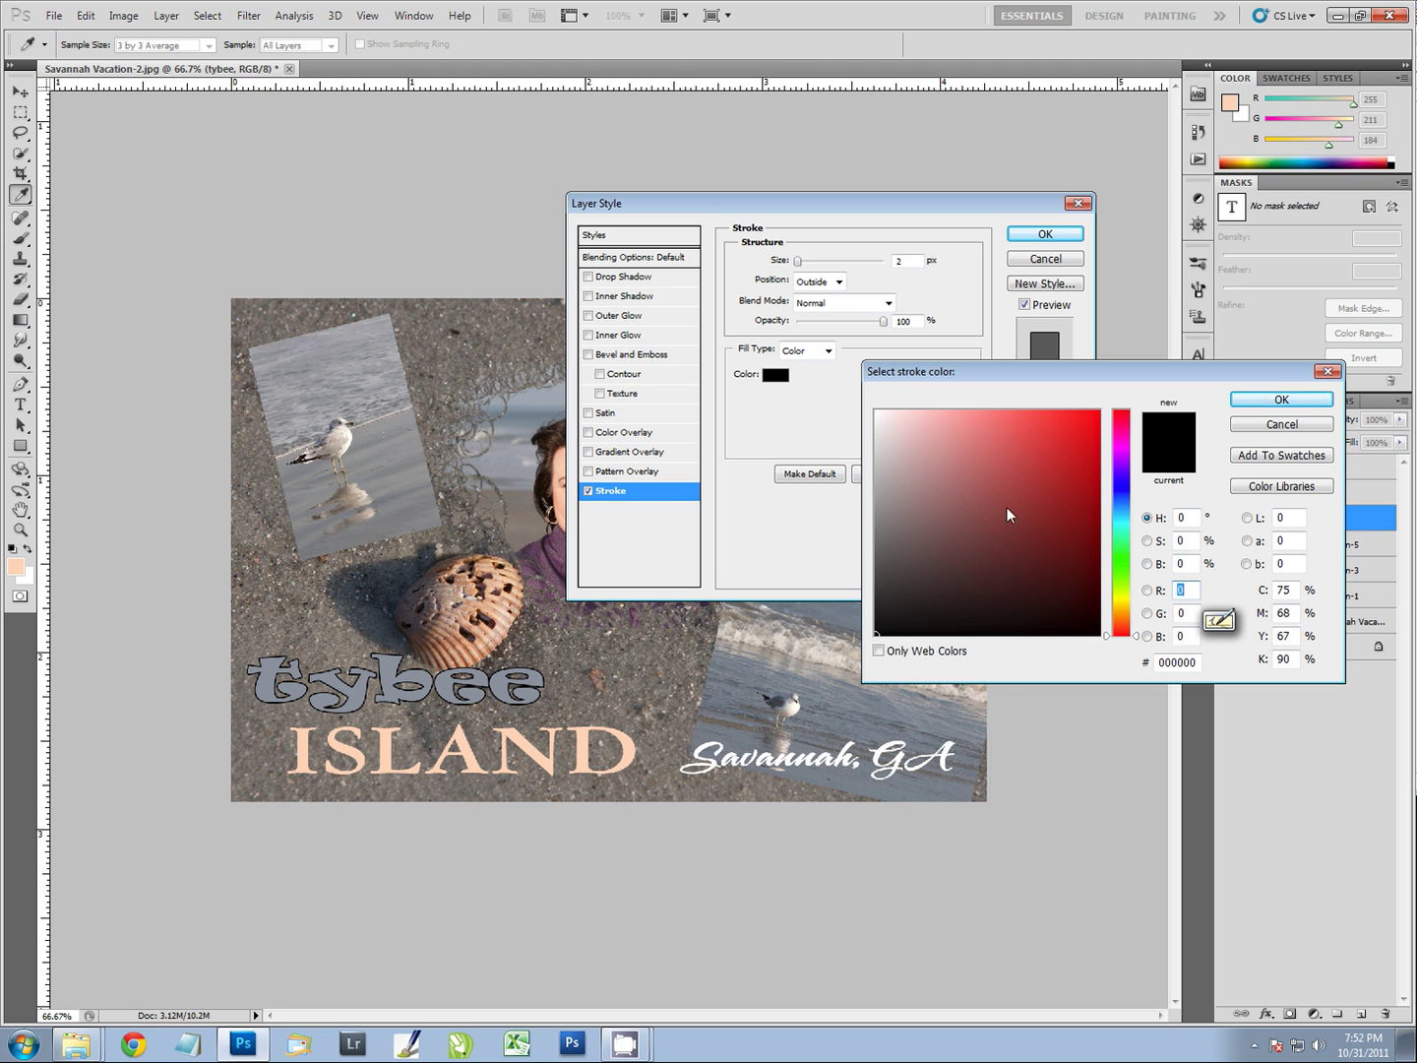
{"action": "left_click", "coordinate": [551, 559]}
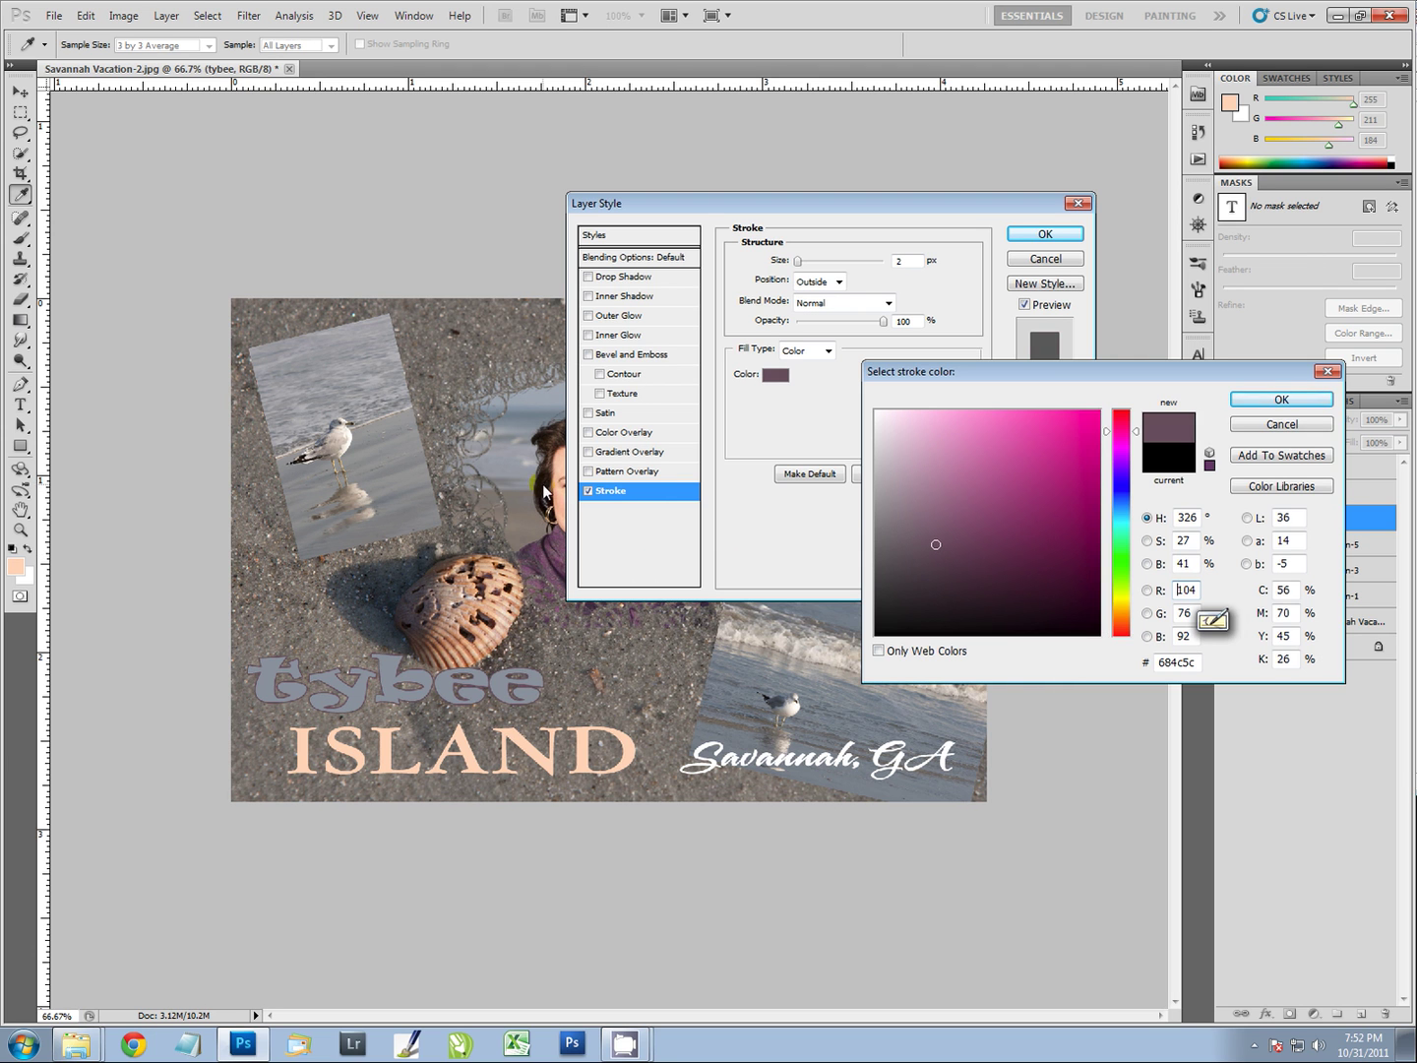
{"action": "left_click", "coordinate": [544, 493]}
{"action": "left_click", "coordinate": [549, 568]}
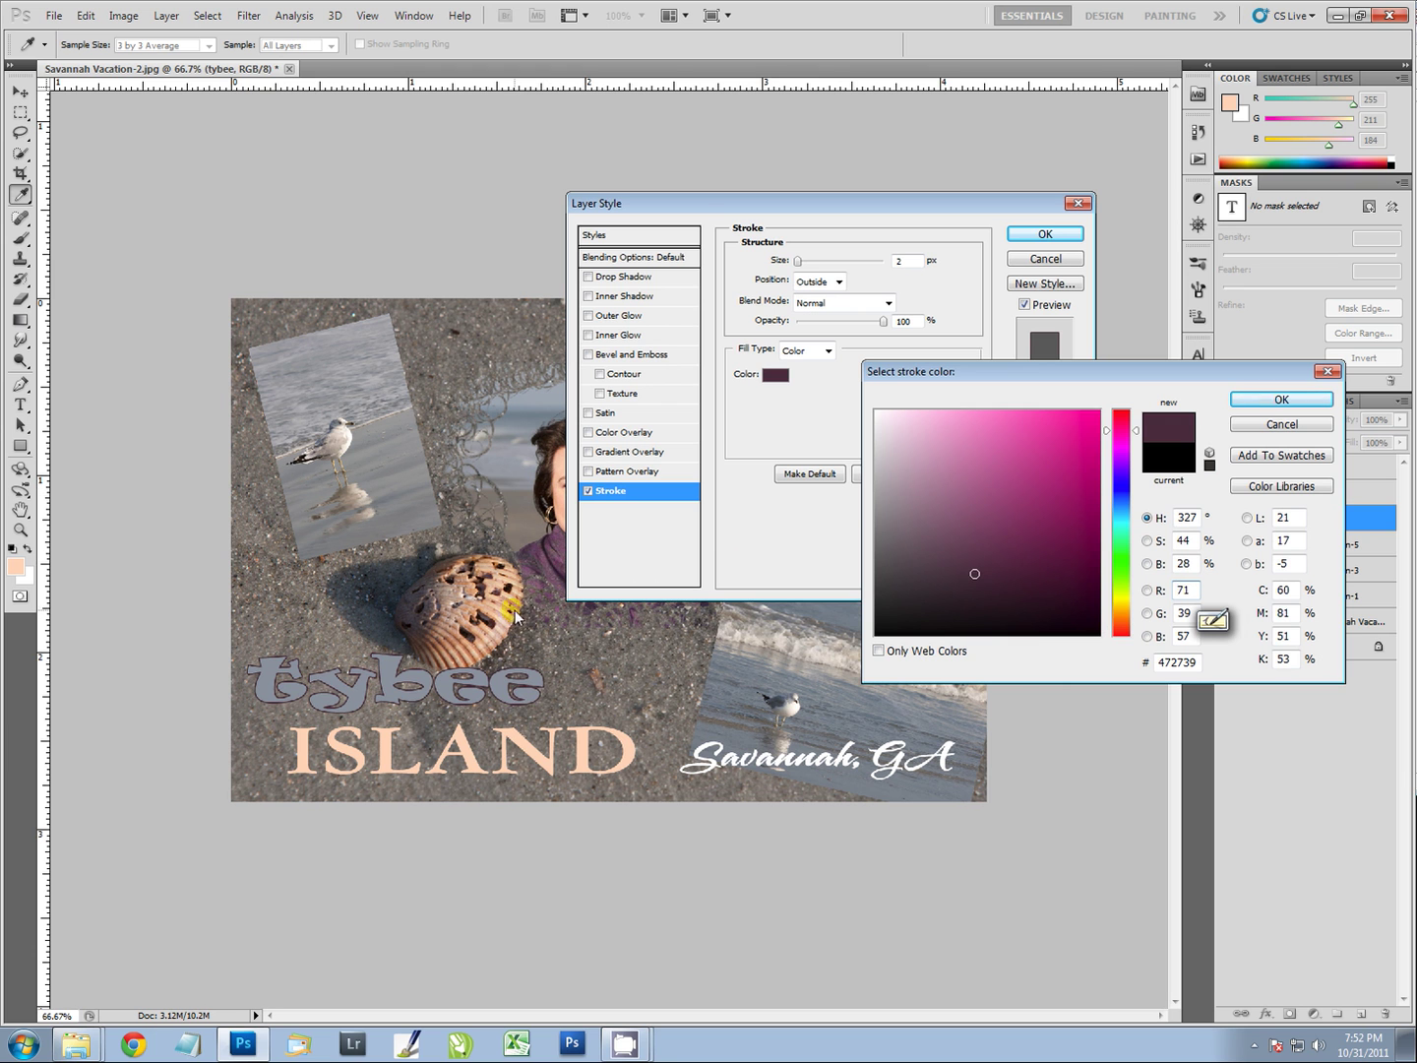
Step: Match the "tybee" stroke color to the peach of "ISLAND", #ffd3b8, and set the stroke size to 4 px
{"action": "left_click", "coordinate": [523, 749]}
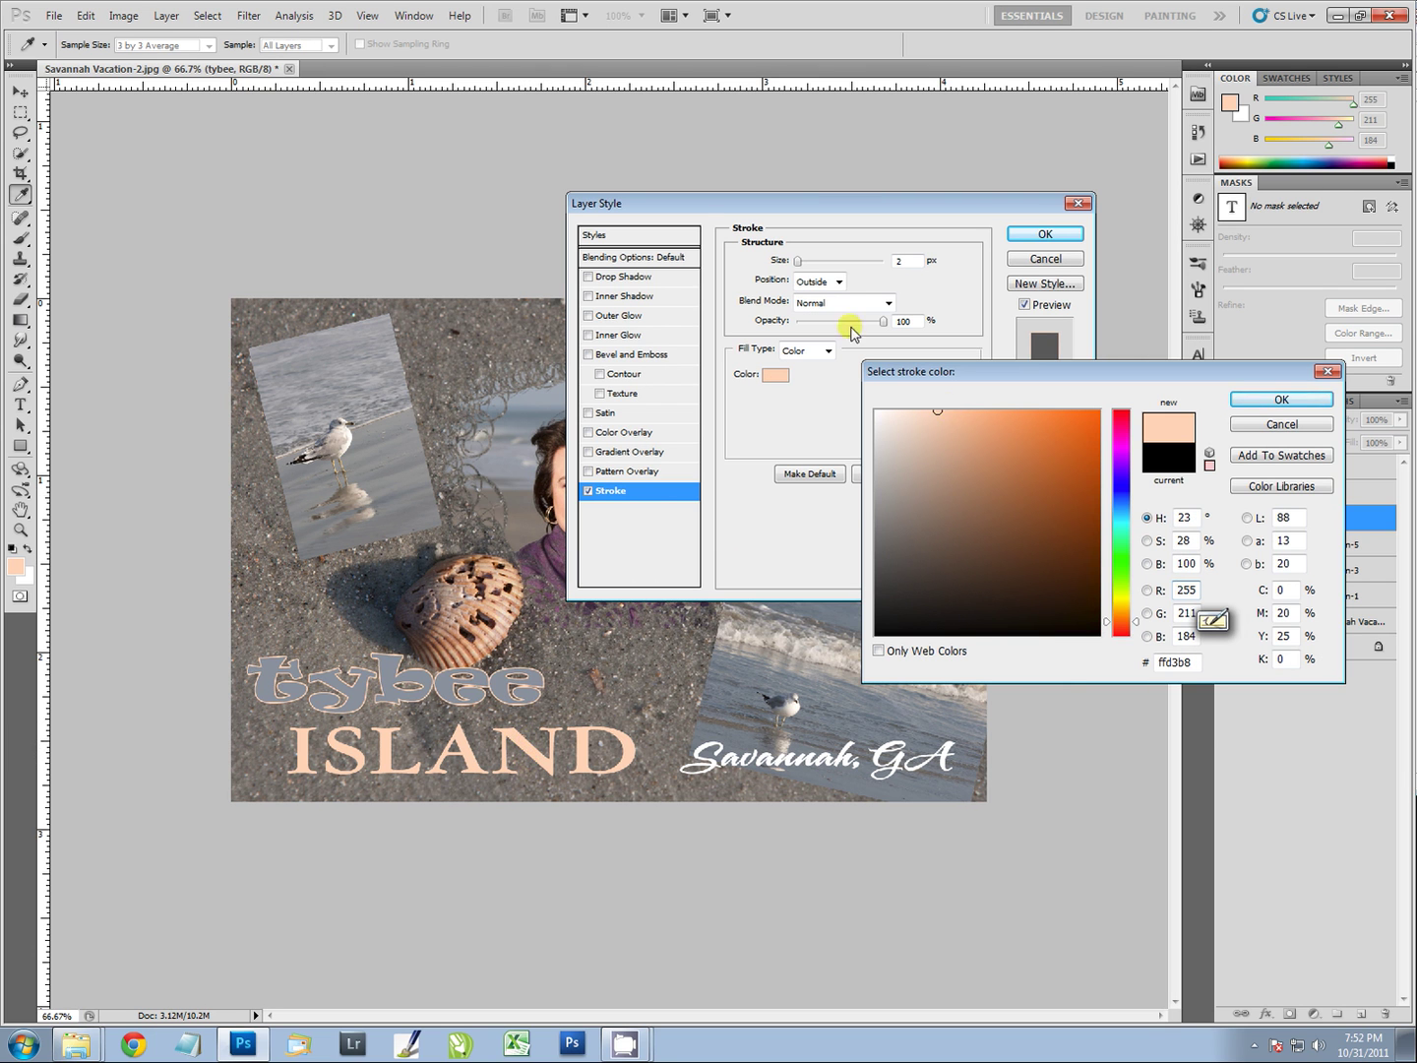
{"action": "left_click", "coordinate": [800, 264]}
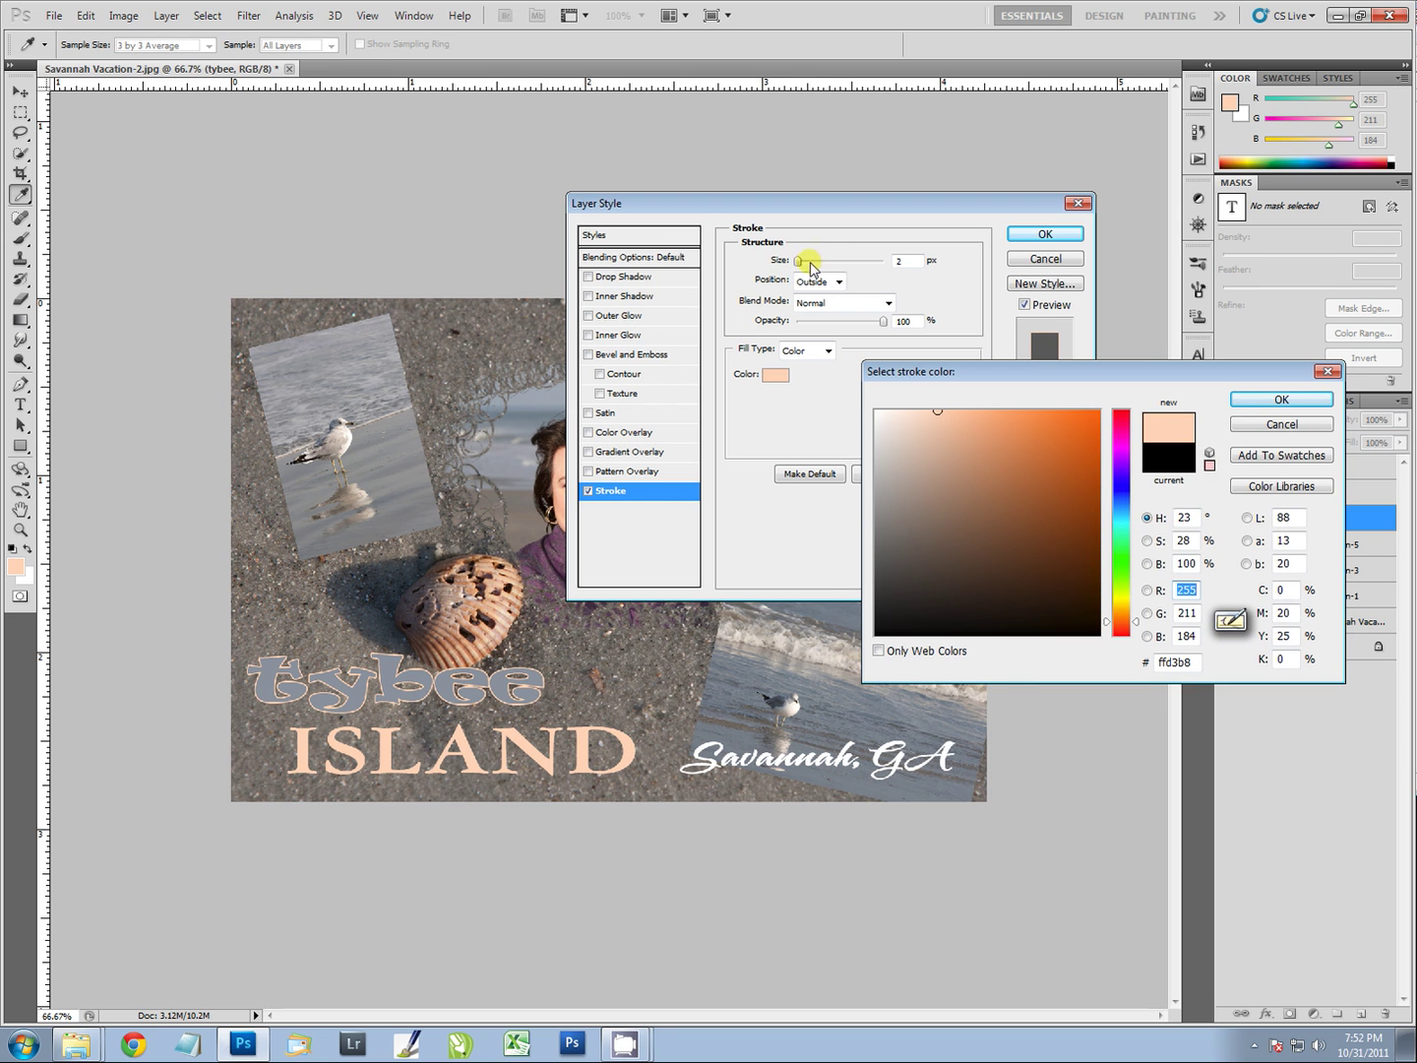
{"action": "left_click", "coordinate": [1266, 403]}
{"action": "left_click_drag", "start_coordinate": [803, 266], "coordinate": [800, 265]}
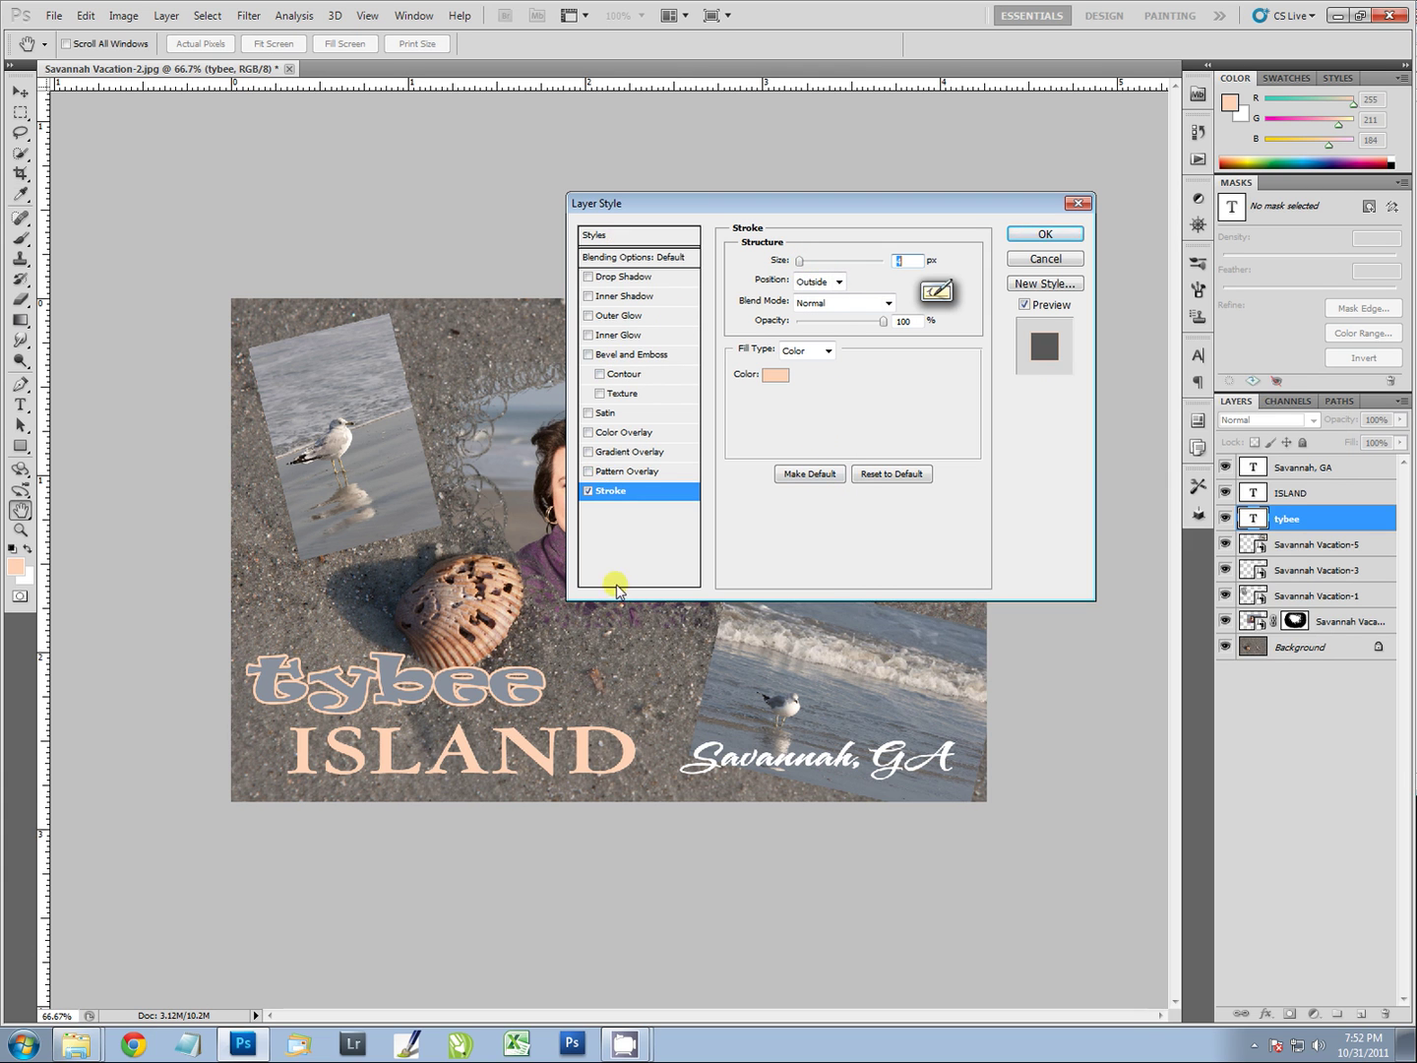
Step: Add a smooth Inner Bevel to the "tybee" layer with 266% depth, 6 px size and 3 px soften
{"action": "left_click", "coordinate": [588, 356]}
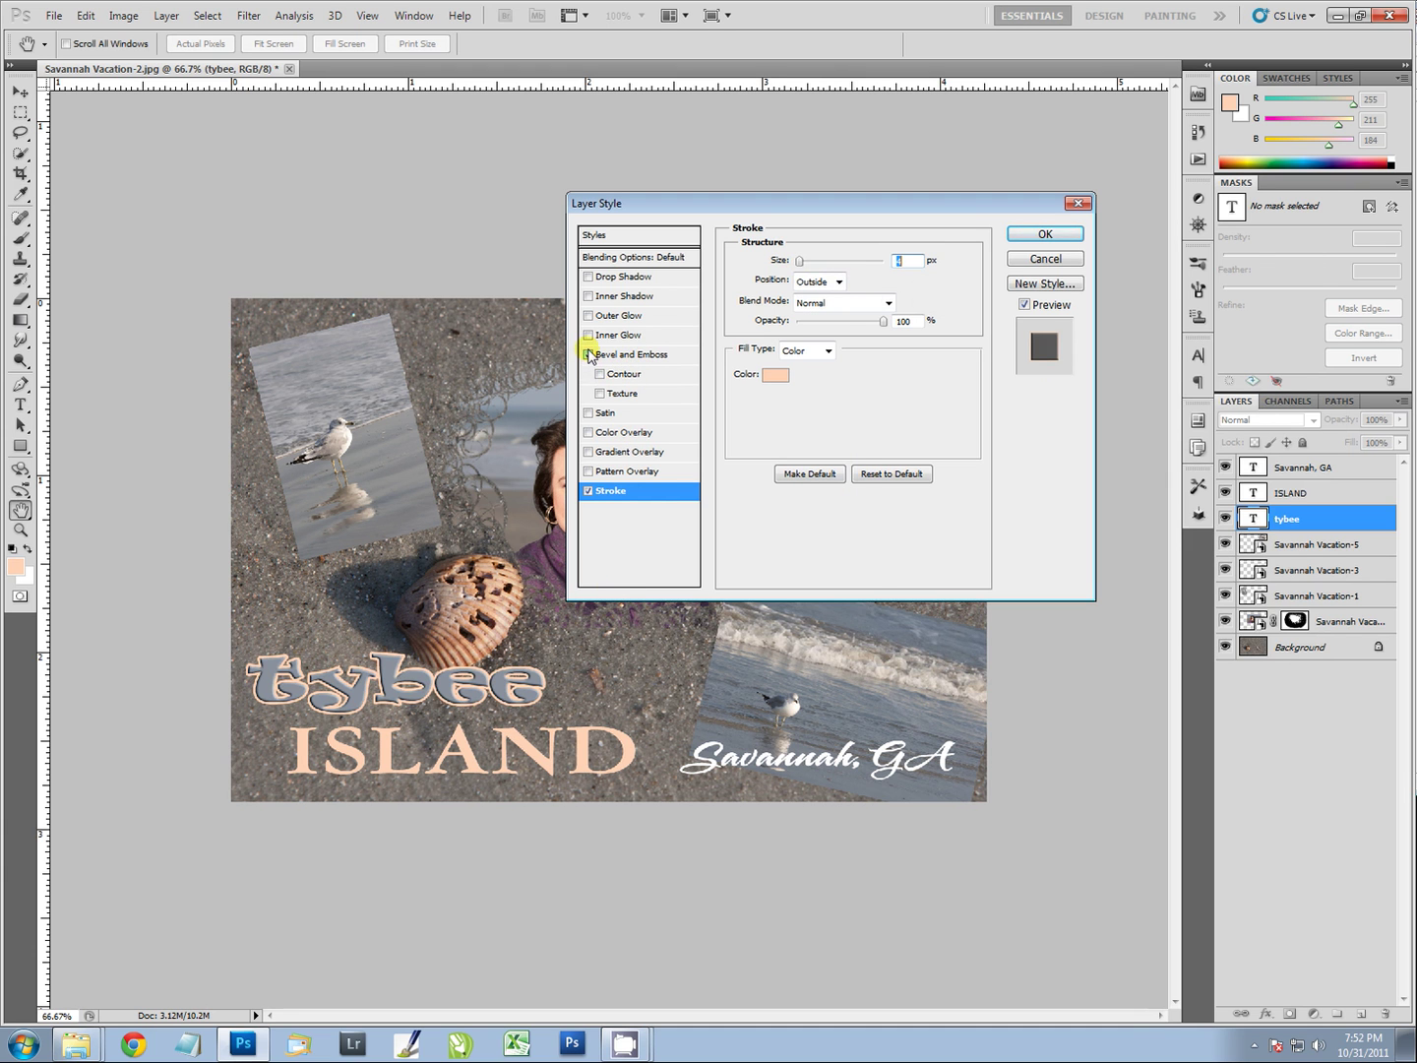
{"action": "left_click", "coordinate": [639, 356]}
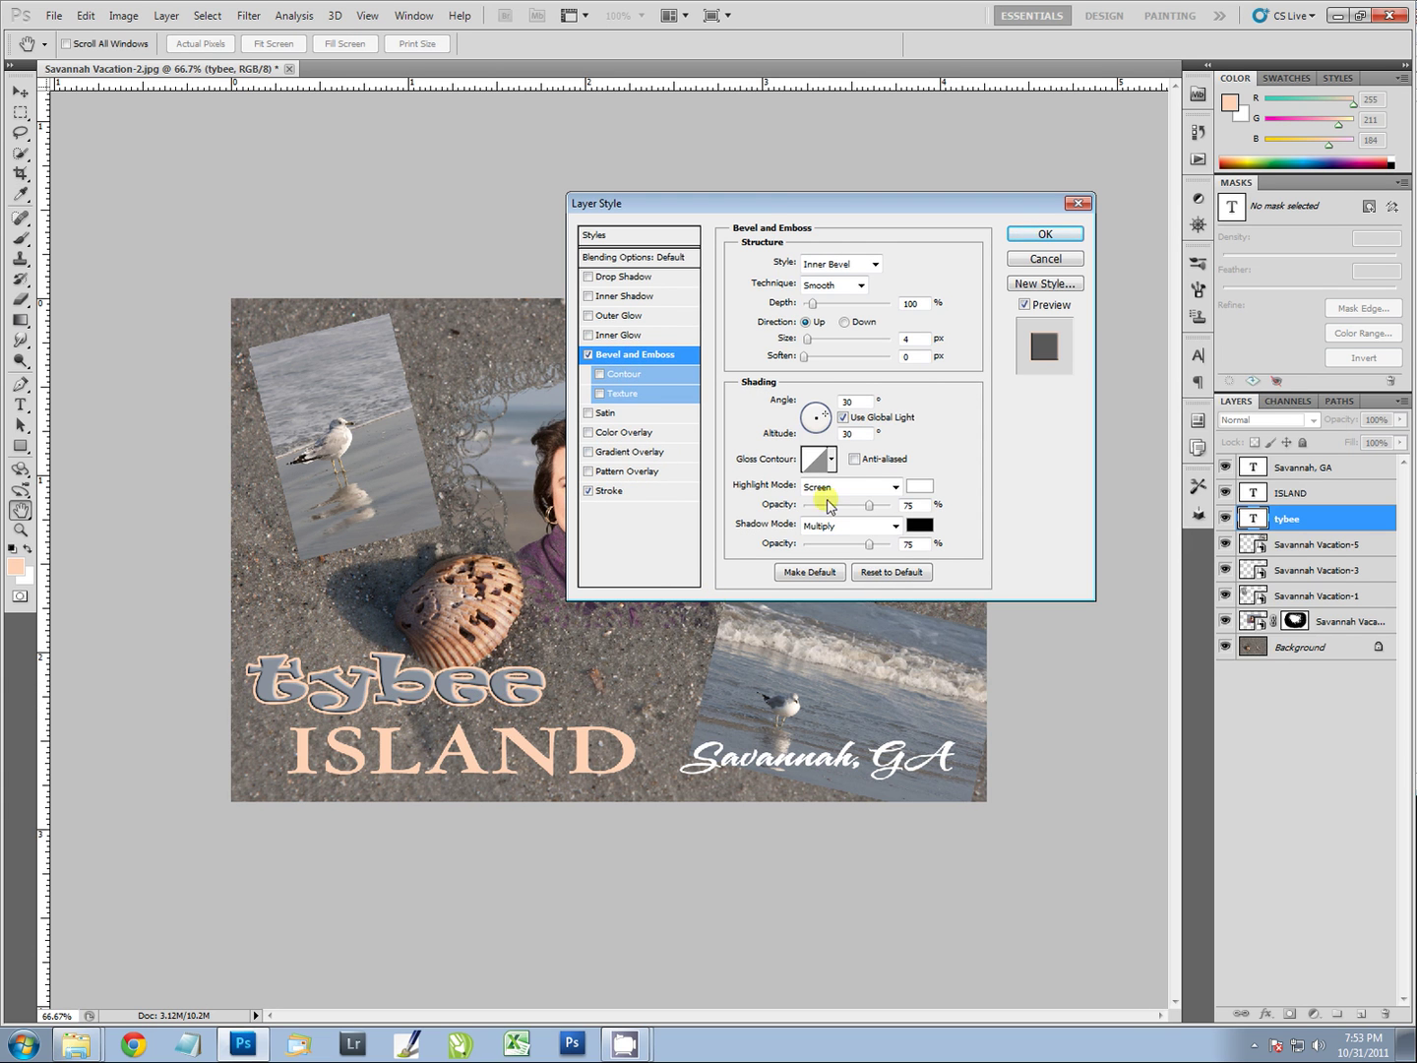
{"action": "left_click", "coordinate": [841, 268]}
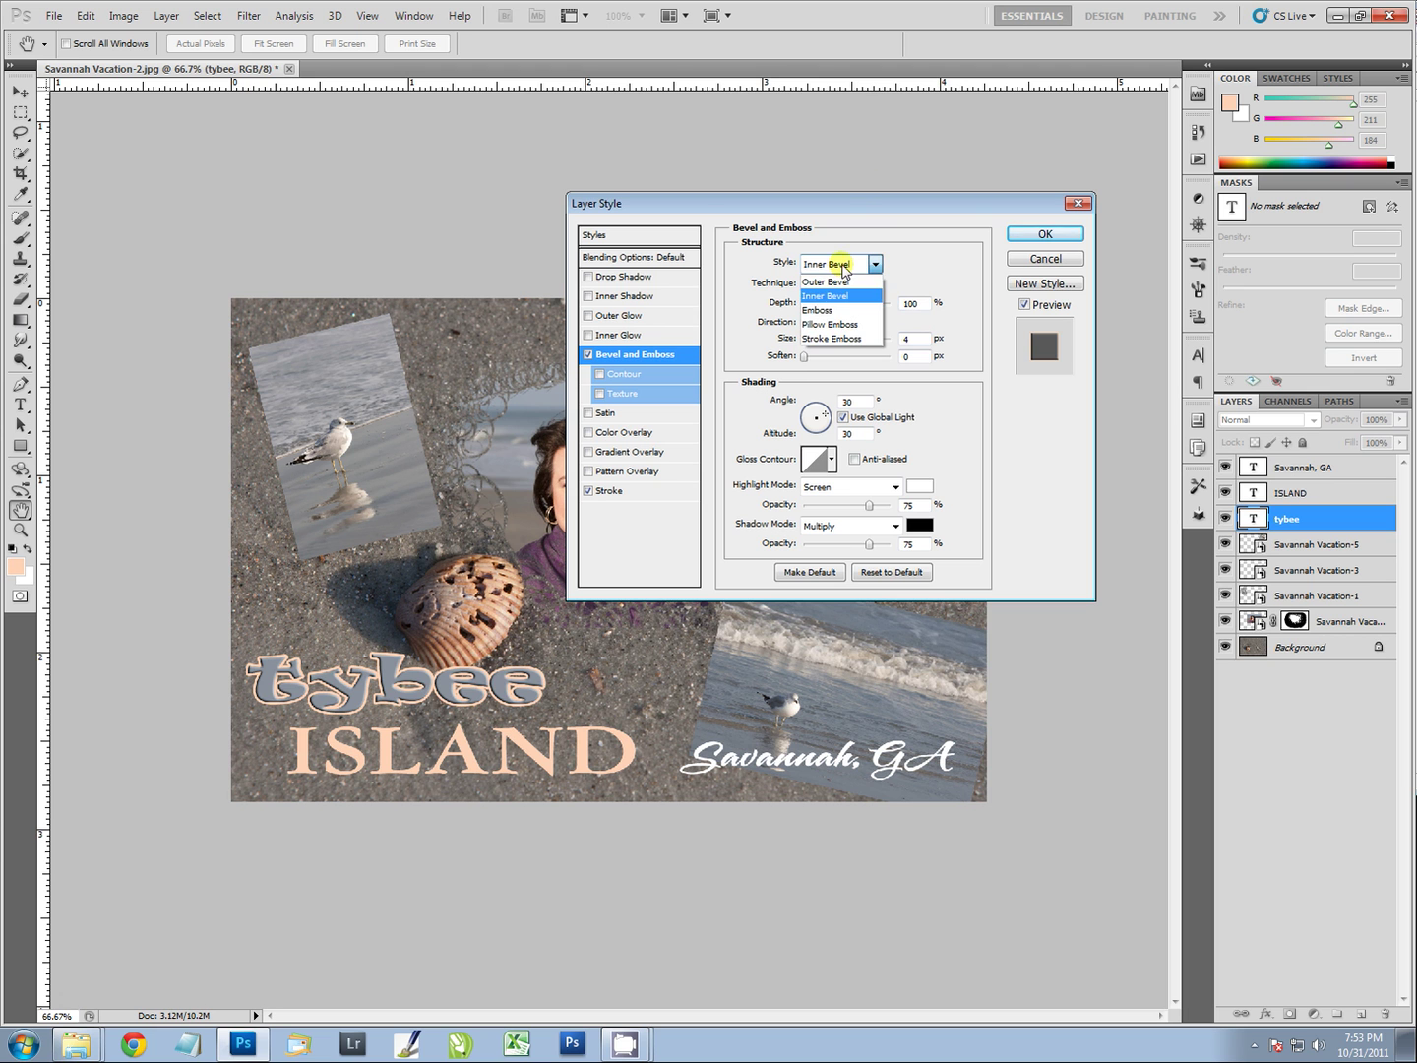
{"action": "left_click", "coordinate": [843, 283]}
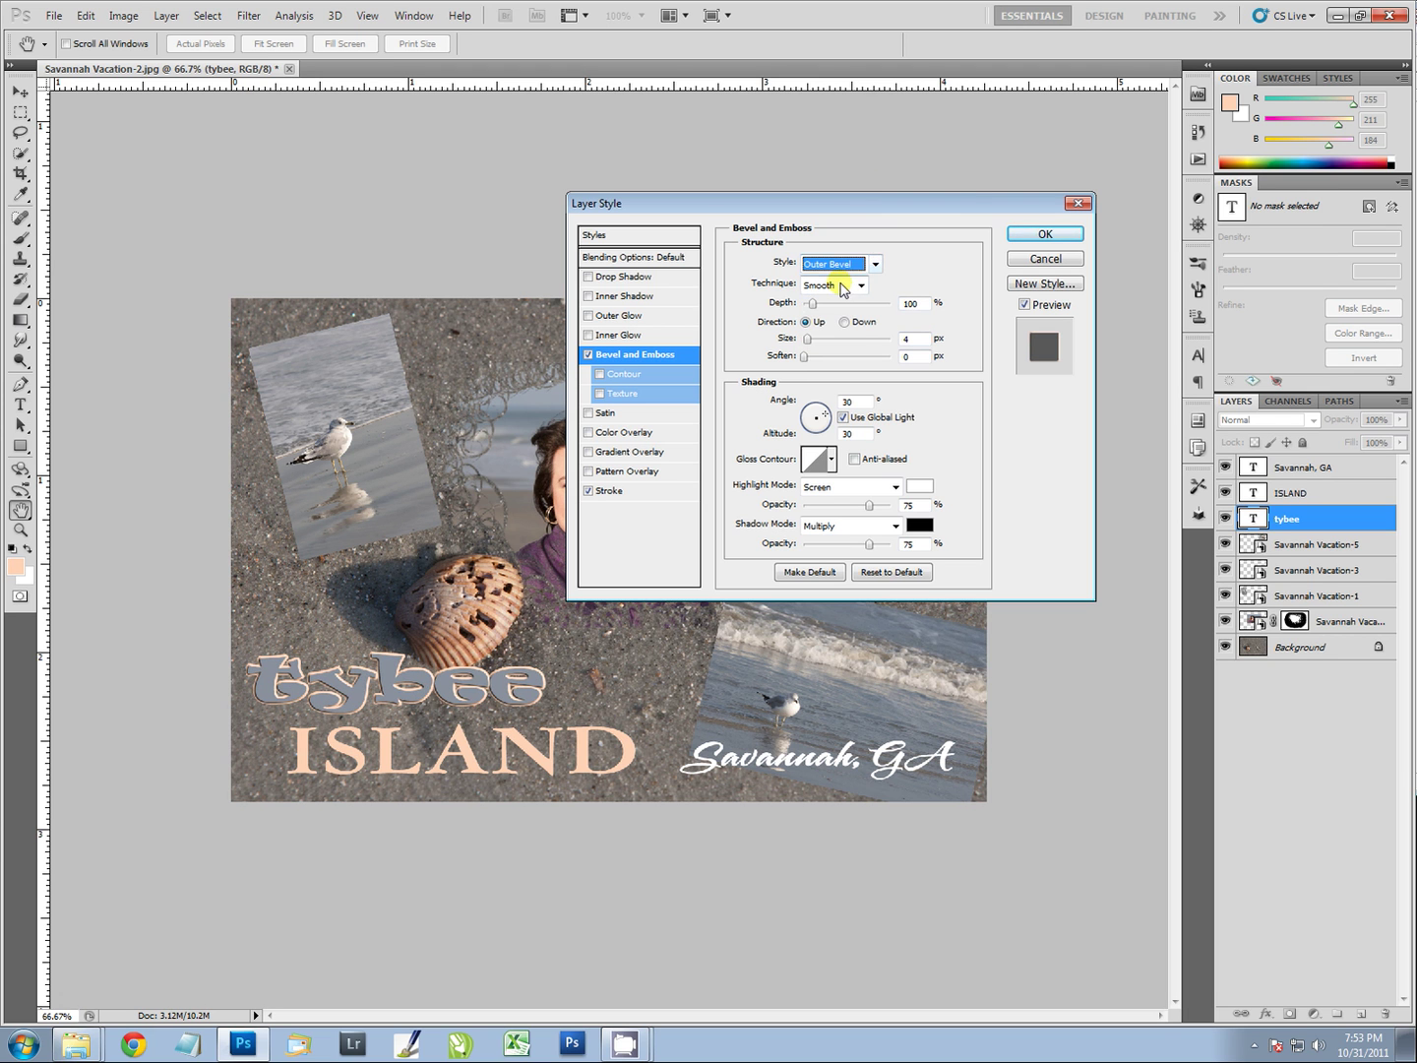
{"action": "left_click", "coordinate": [838, 263]}
{"action": "left_click", "coordinate": [837, 273]}
{"action": "left_click_drag", "start_coordinate": [813, 304], "coordinate": [821, 364]}
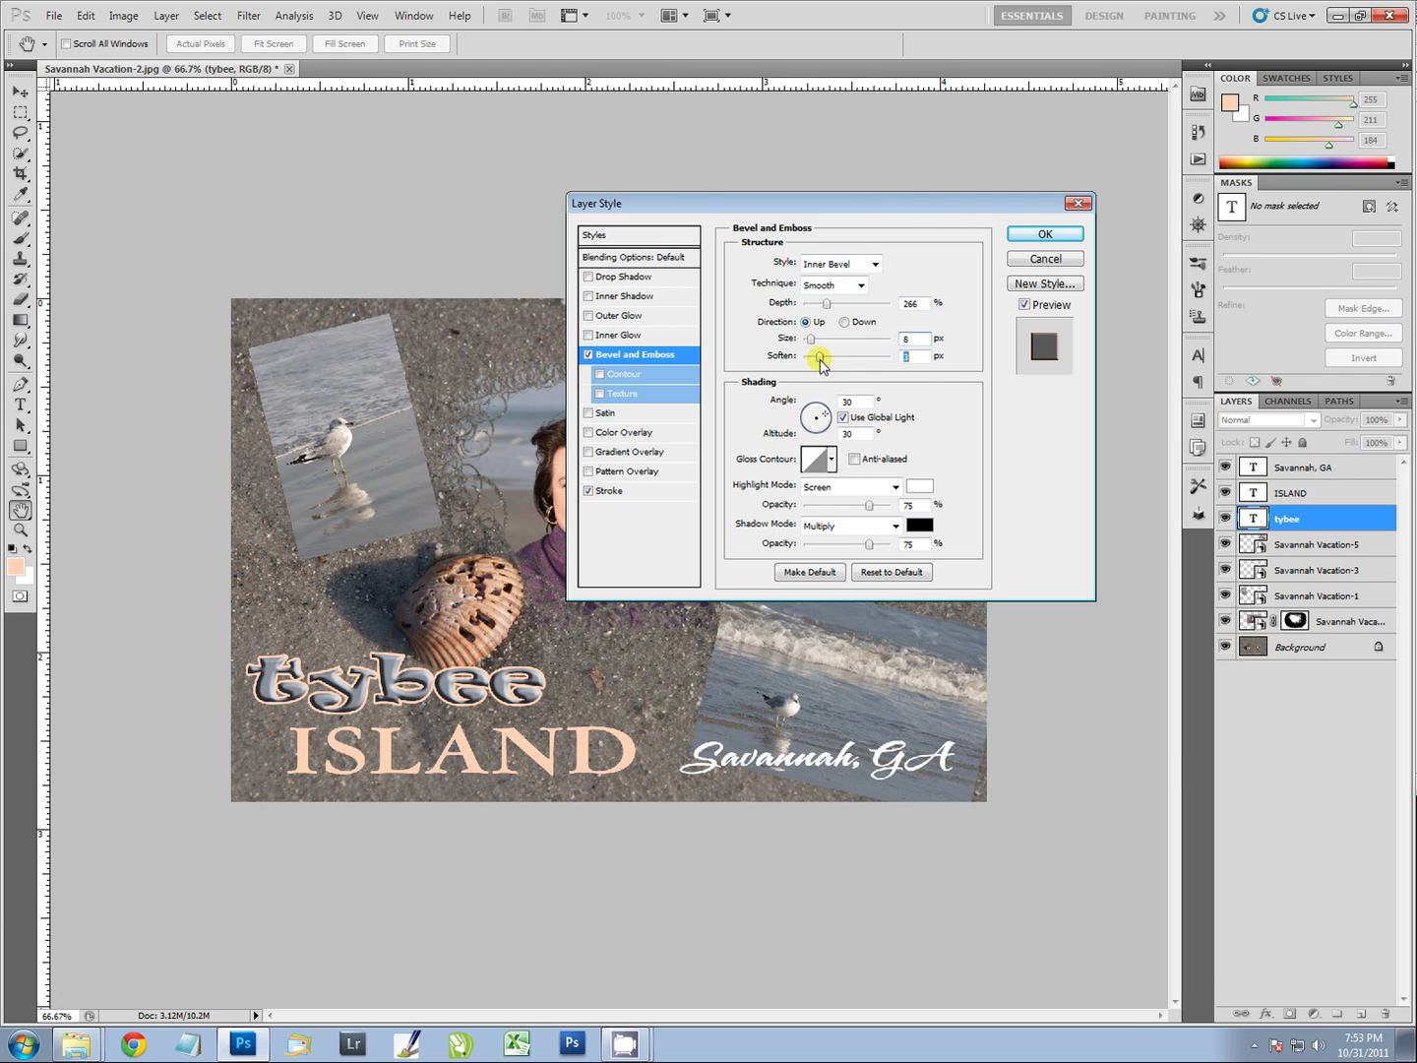
{"action": "left_click", "coordinate": [811, 341]}
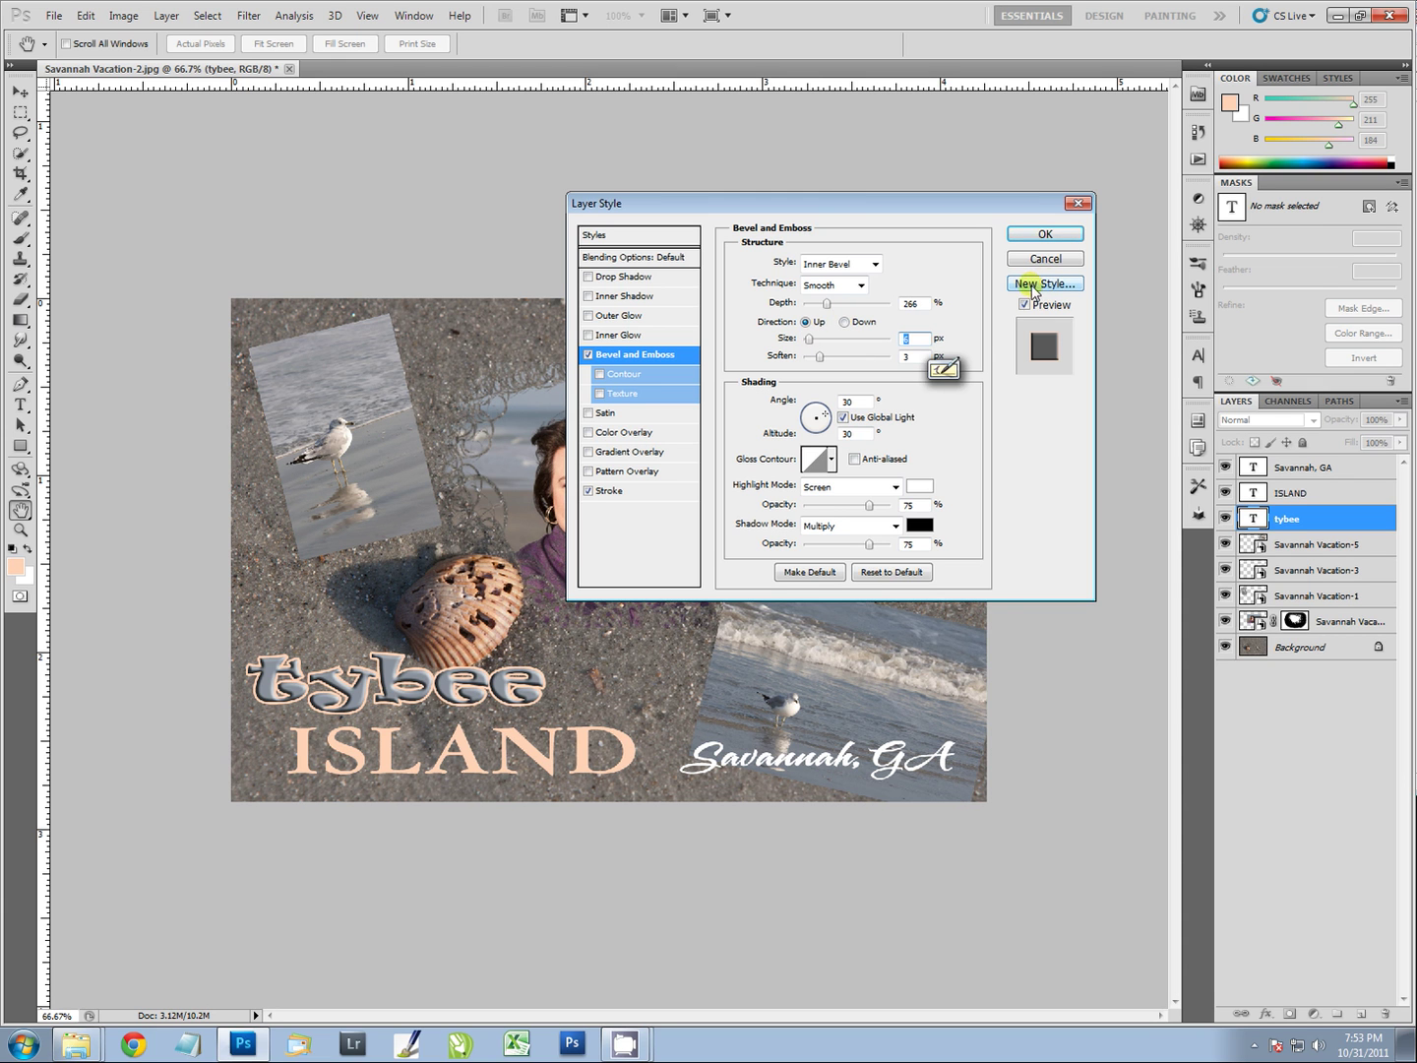
Step: Add an Outer Glow to the "tybee" layer with 8% spread and 32 px size
{"action": "left_click", "coordinate": [587, 315]}
{"action": "left_click", "coordinate": [617, 316]}
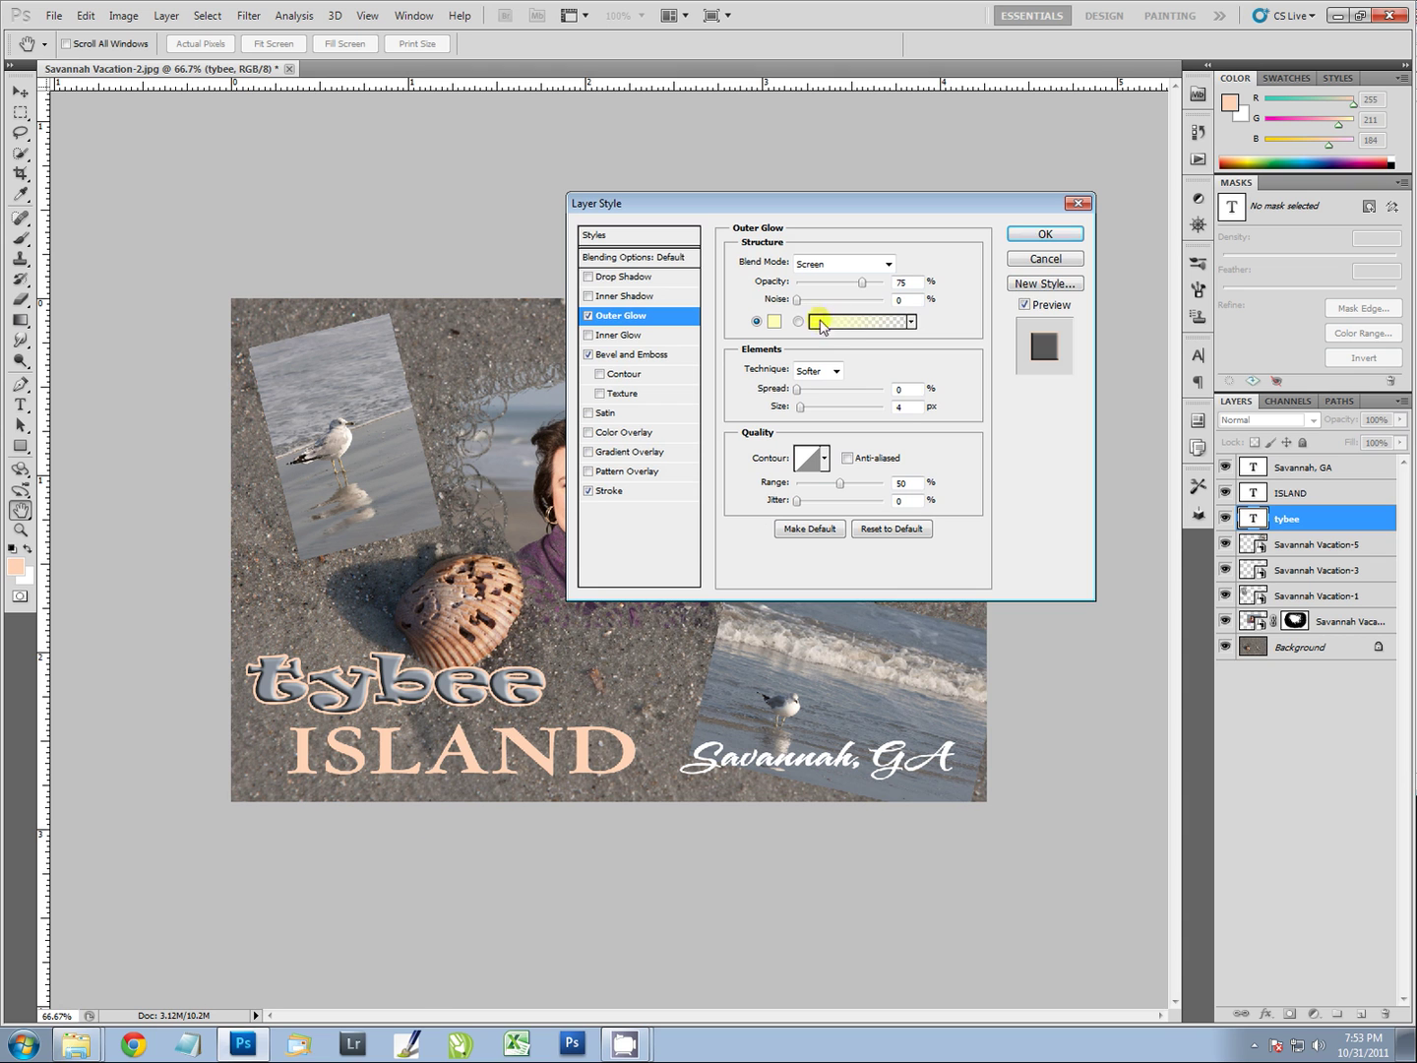
{"action": "mouse_move", "coordinate": [802, 407]}
{"action": "left_mouse_down"}
{"action": "mouse_move", "coordinate": [812, 410]}
{"action": "mouse_move", "coordinate": [804, 389]}
{"action": "mouse_move", "coordinate": [814, 412]}
{"action": "left_mouse_up"}
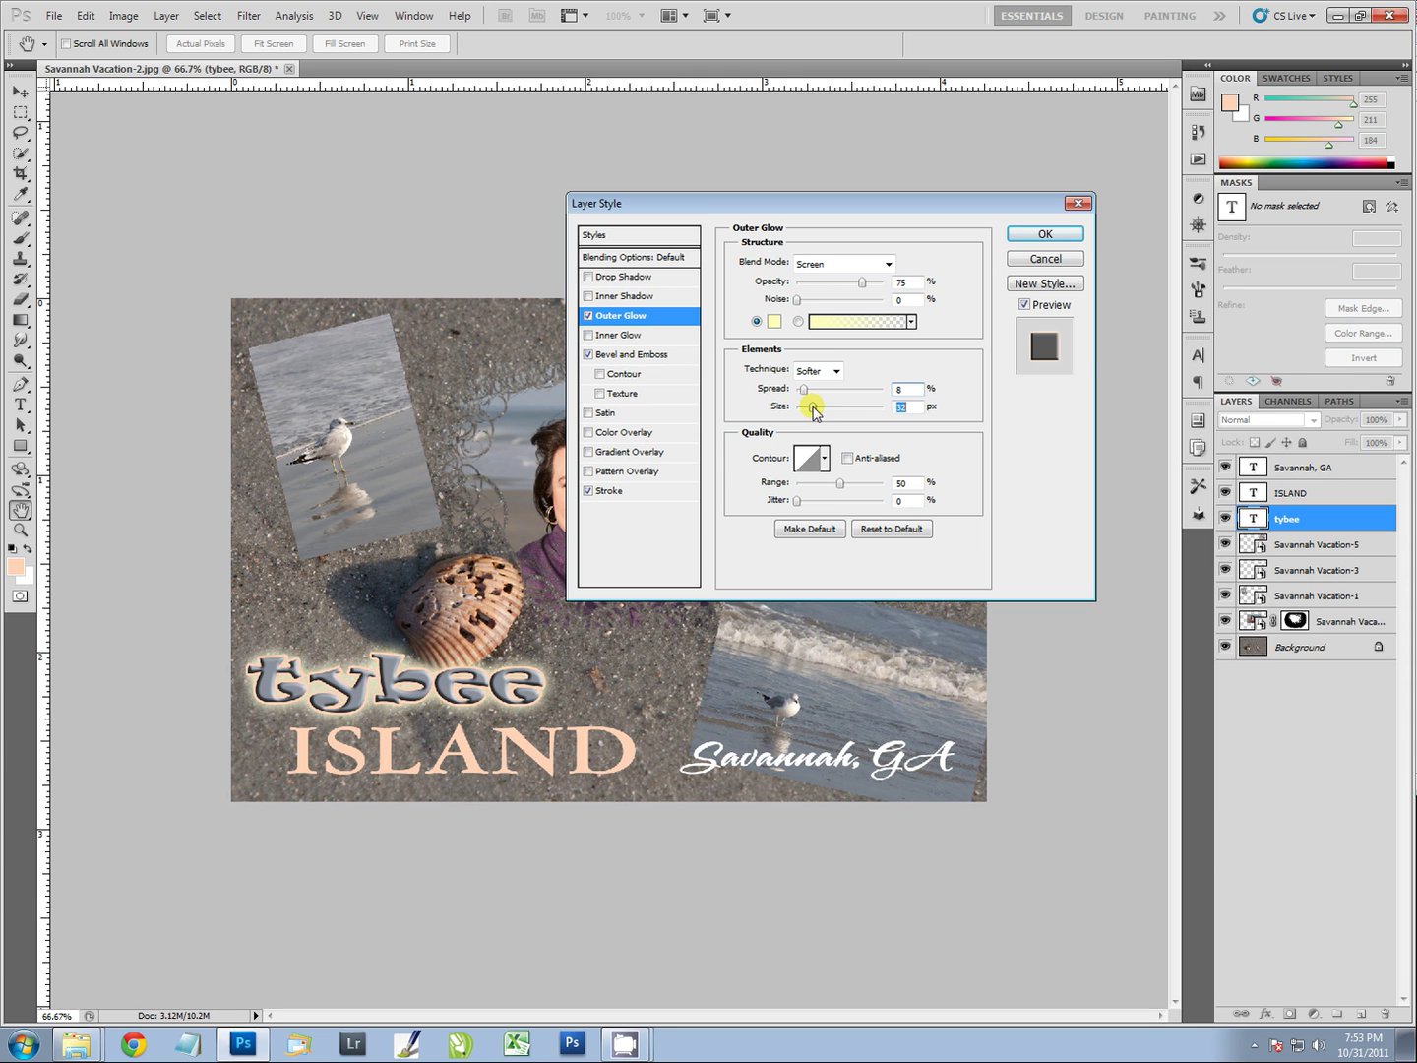
Step: Try glow colors sampled from the center photo and set the "tybee" glow to the shirt's dark purple, #5f3b56
{"action": "left_click", "coordinate": [775, 322]}
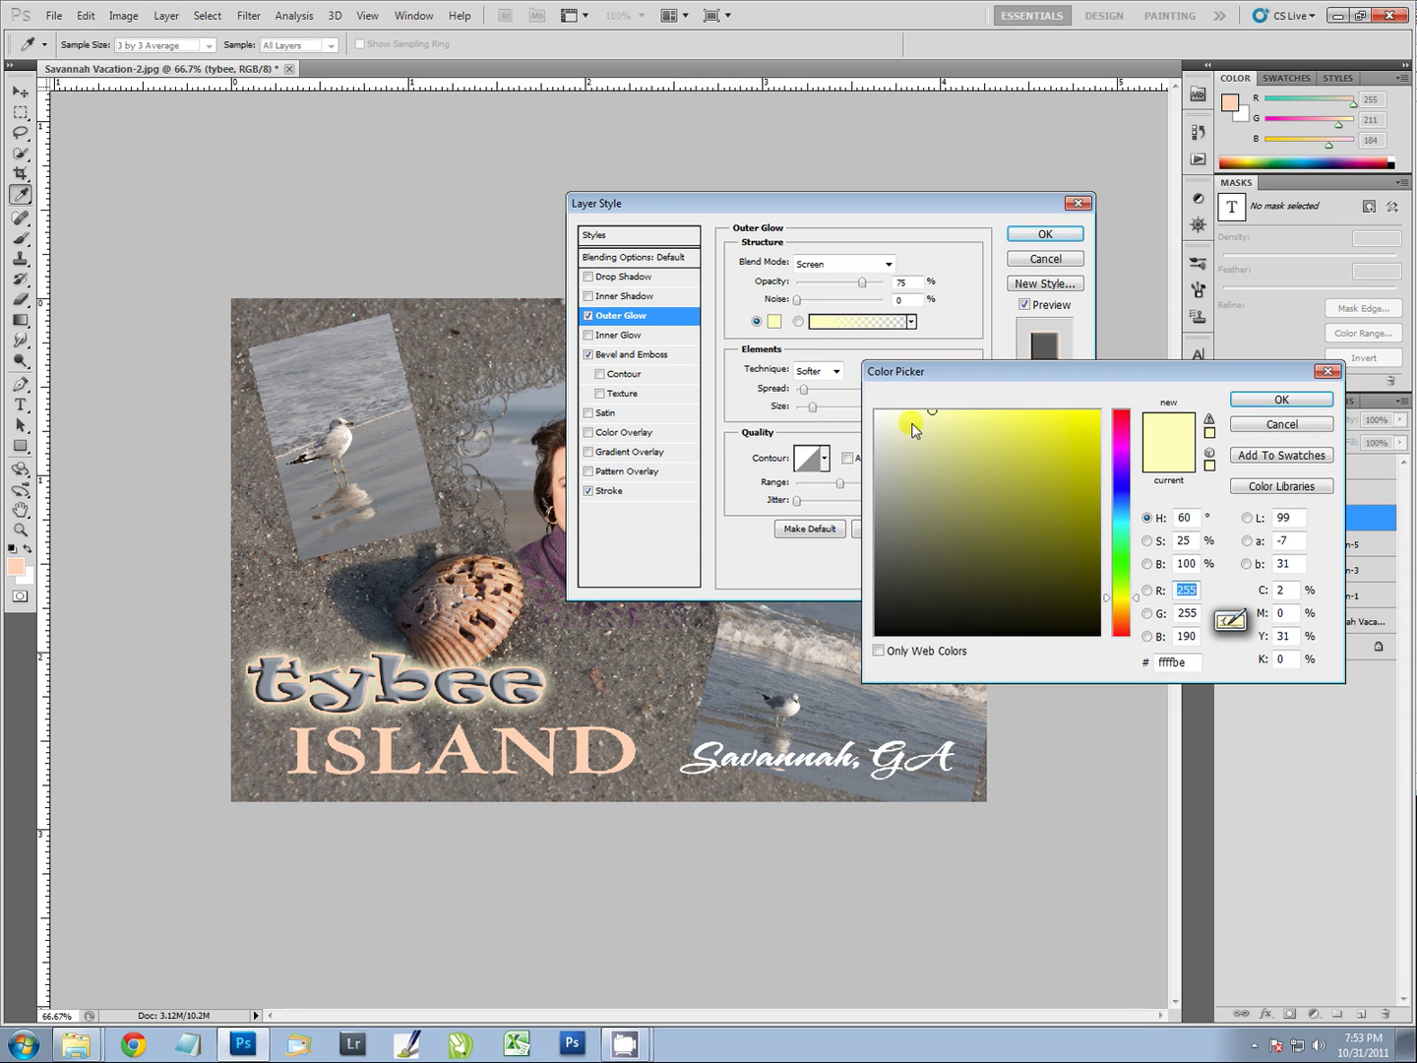
{"action": "left_click", "coordinate": [558, 554]}
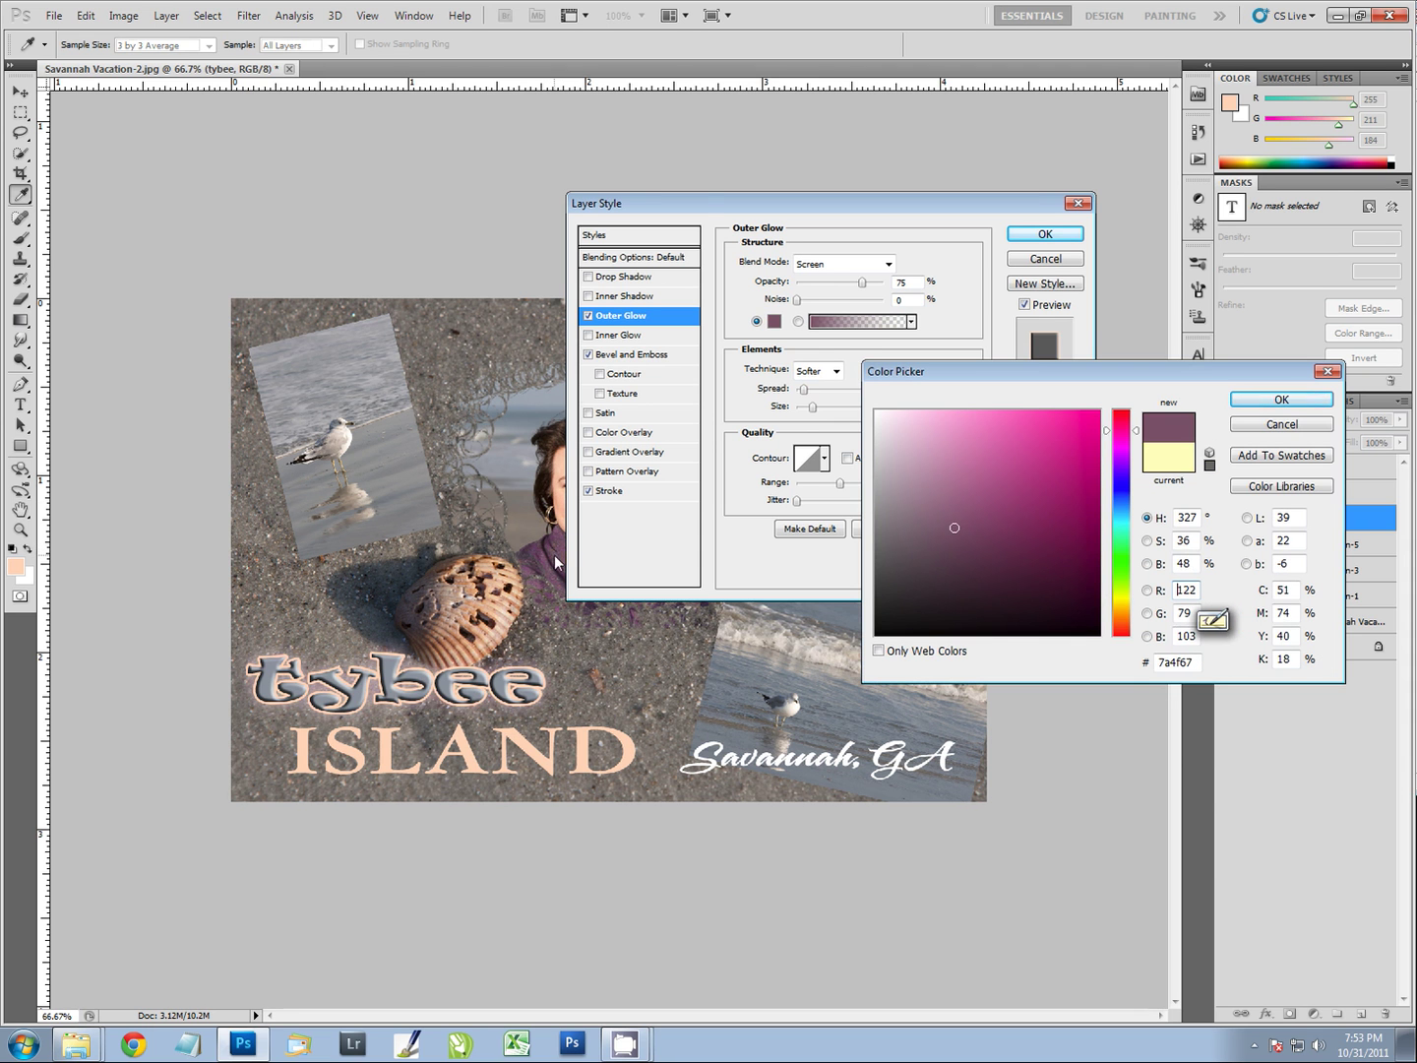
{"action": "left_click", "coordinate": [553, 563]}
{"action": "left_click", "coordinate": [554, 549]}
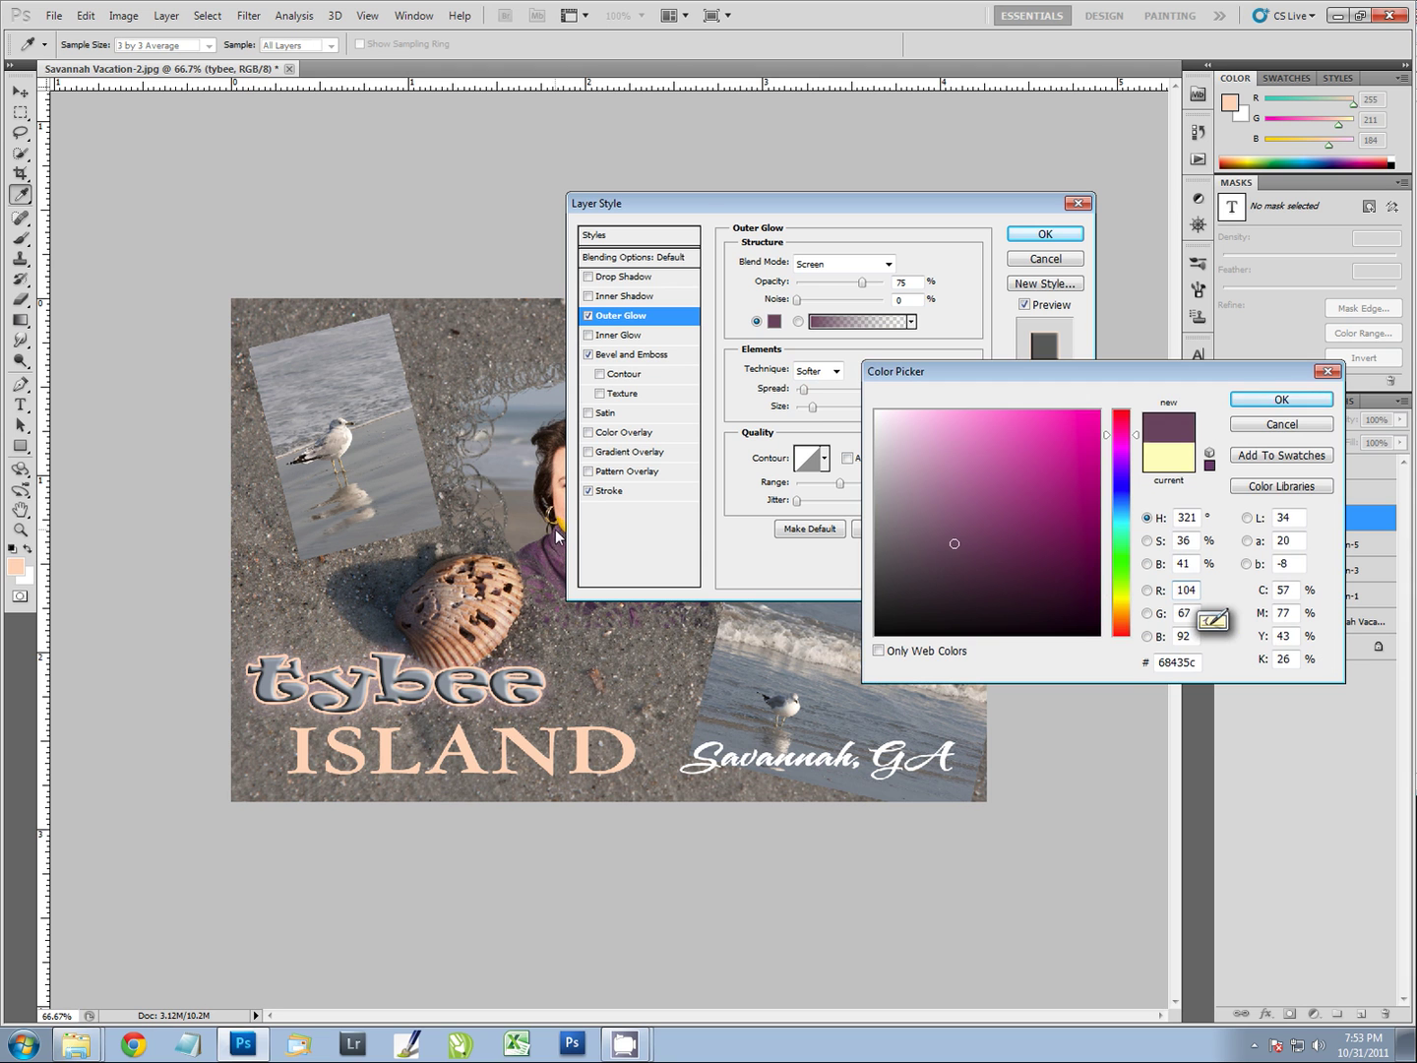
{"action": "left_click", "coordinate": [529, 529]}
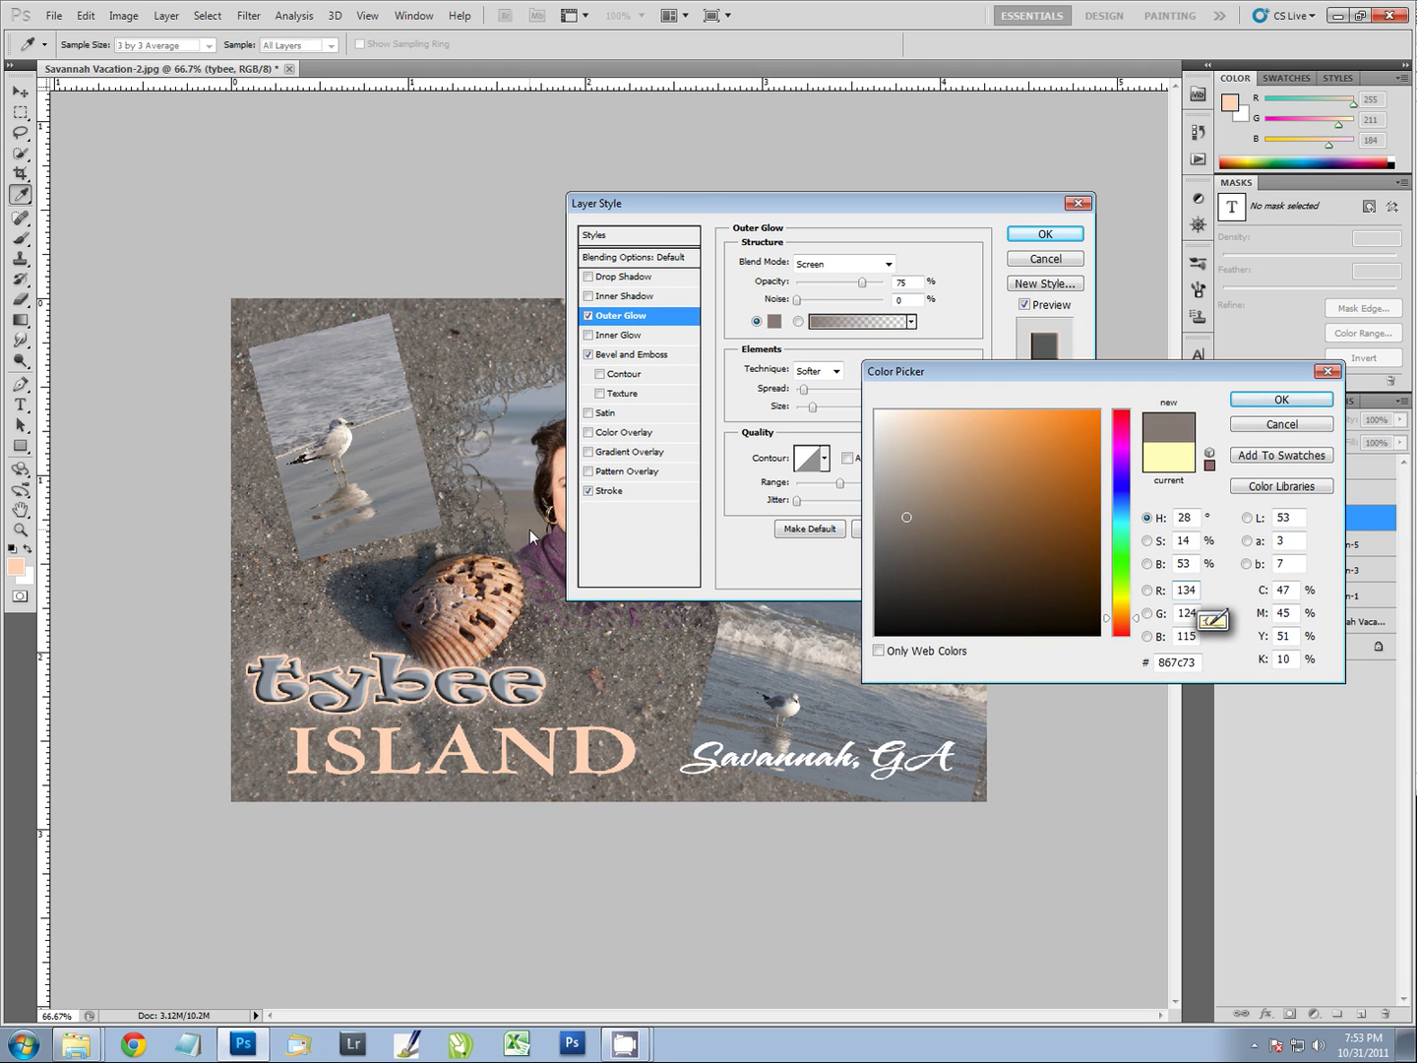
{"action": "left_click", "coordinate": [510, 449]}
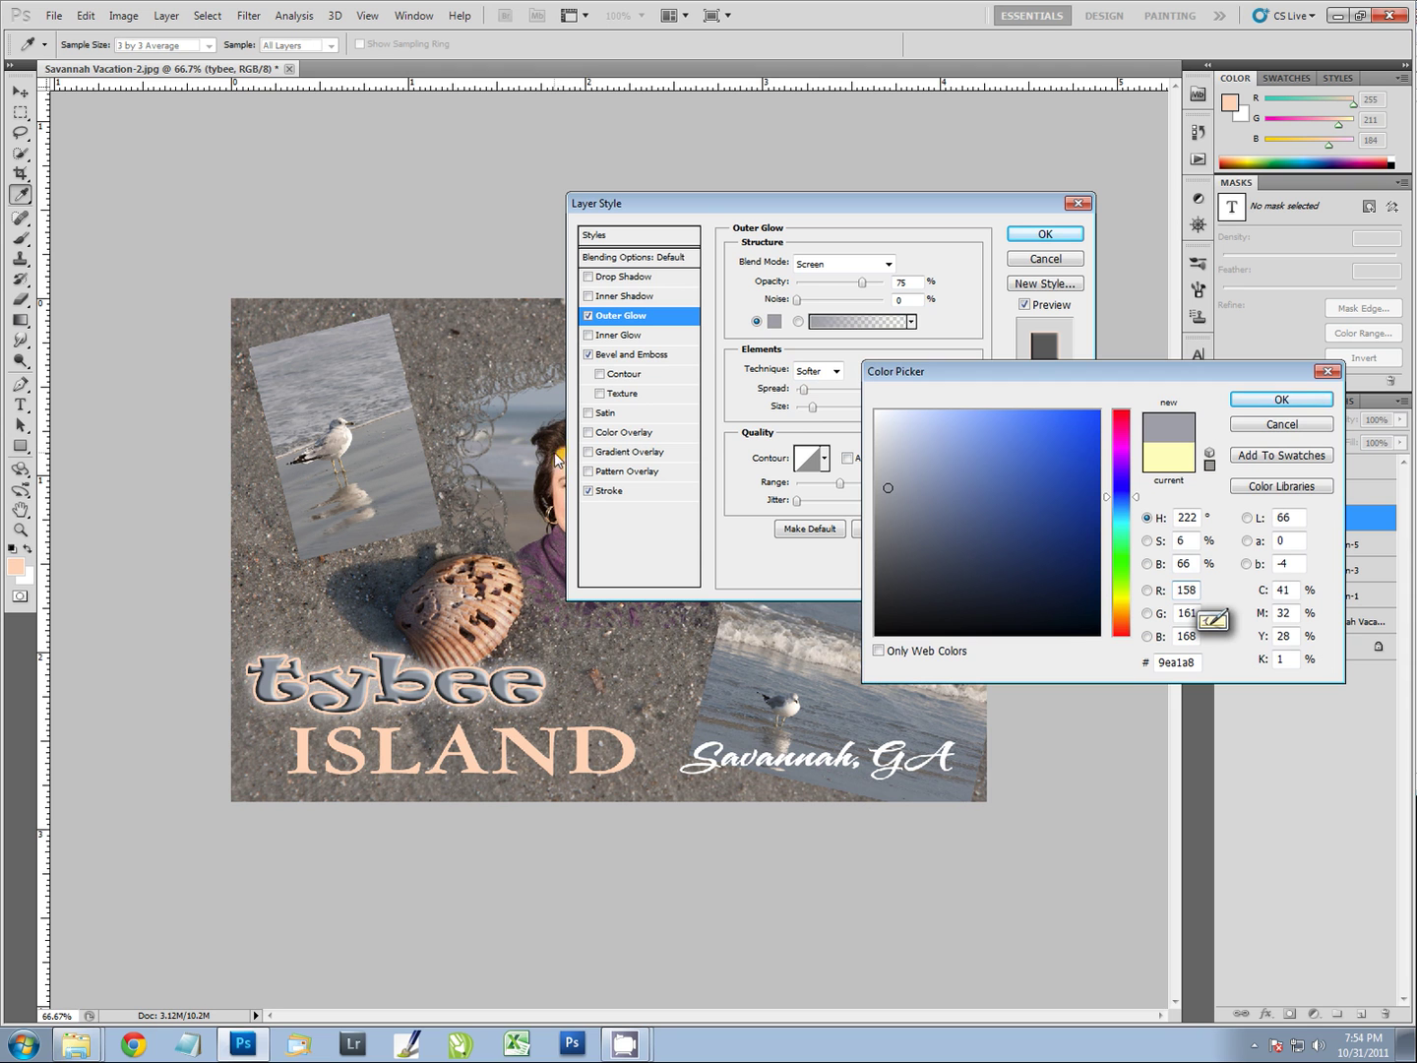
{"action": "left_click", "coordinate": [536, 554]}
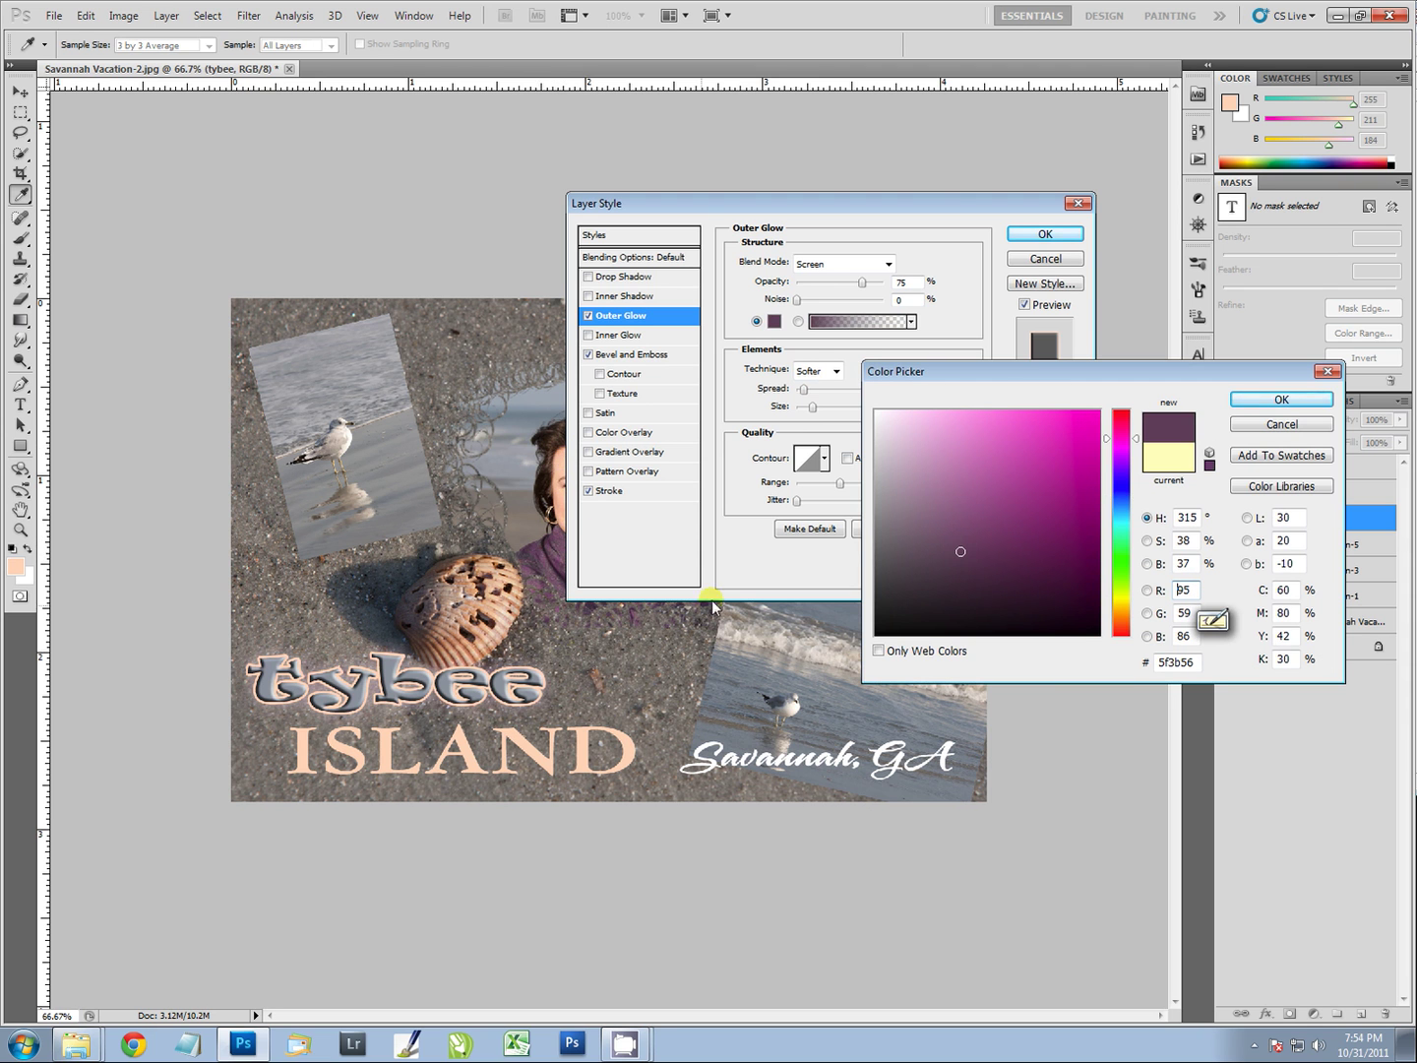
{"action": "left_click", "coordinate": [1281, 398]}
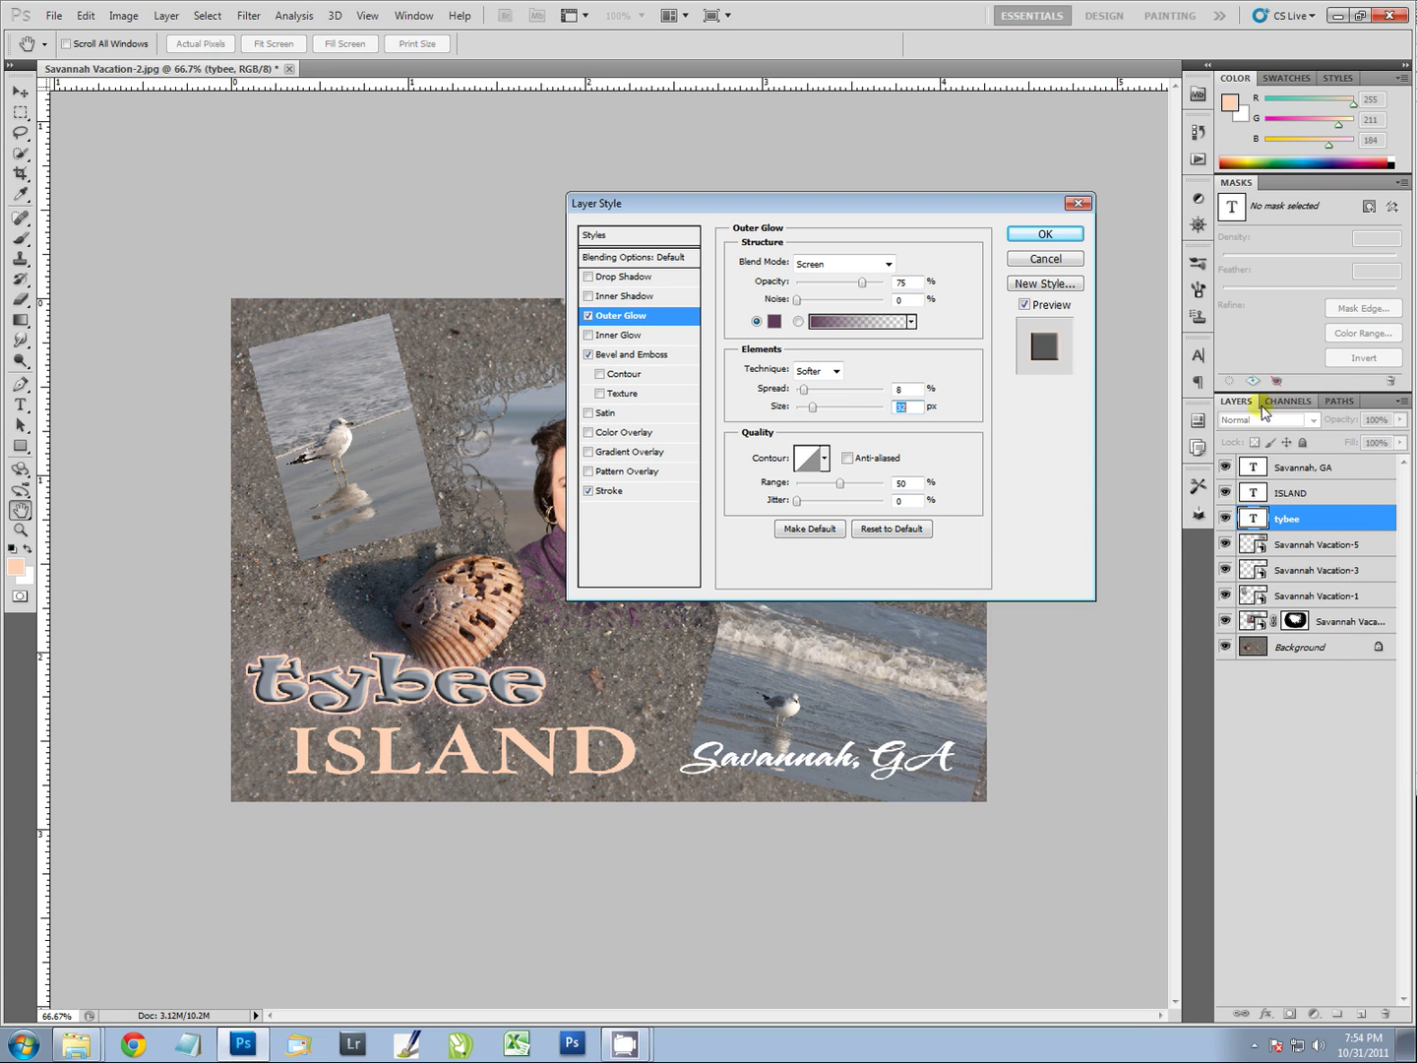
Step: Strengthen the "tybee" outer glow to 95% opacity, 13% spread and 40 px size, and apply the layer style
{"action": "left_click_drag", "start_coordinate": [863, 282], "coordinate": [901, 279]}
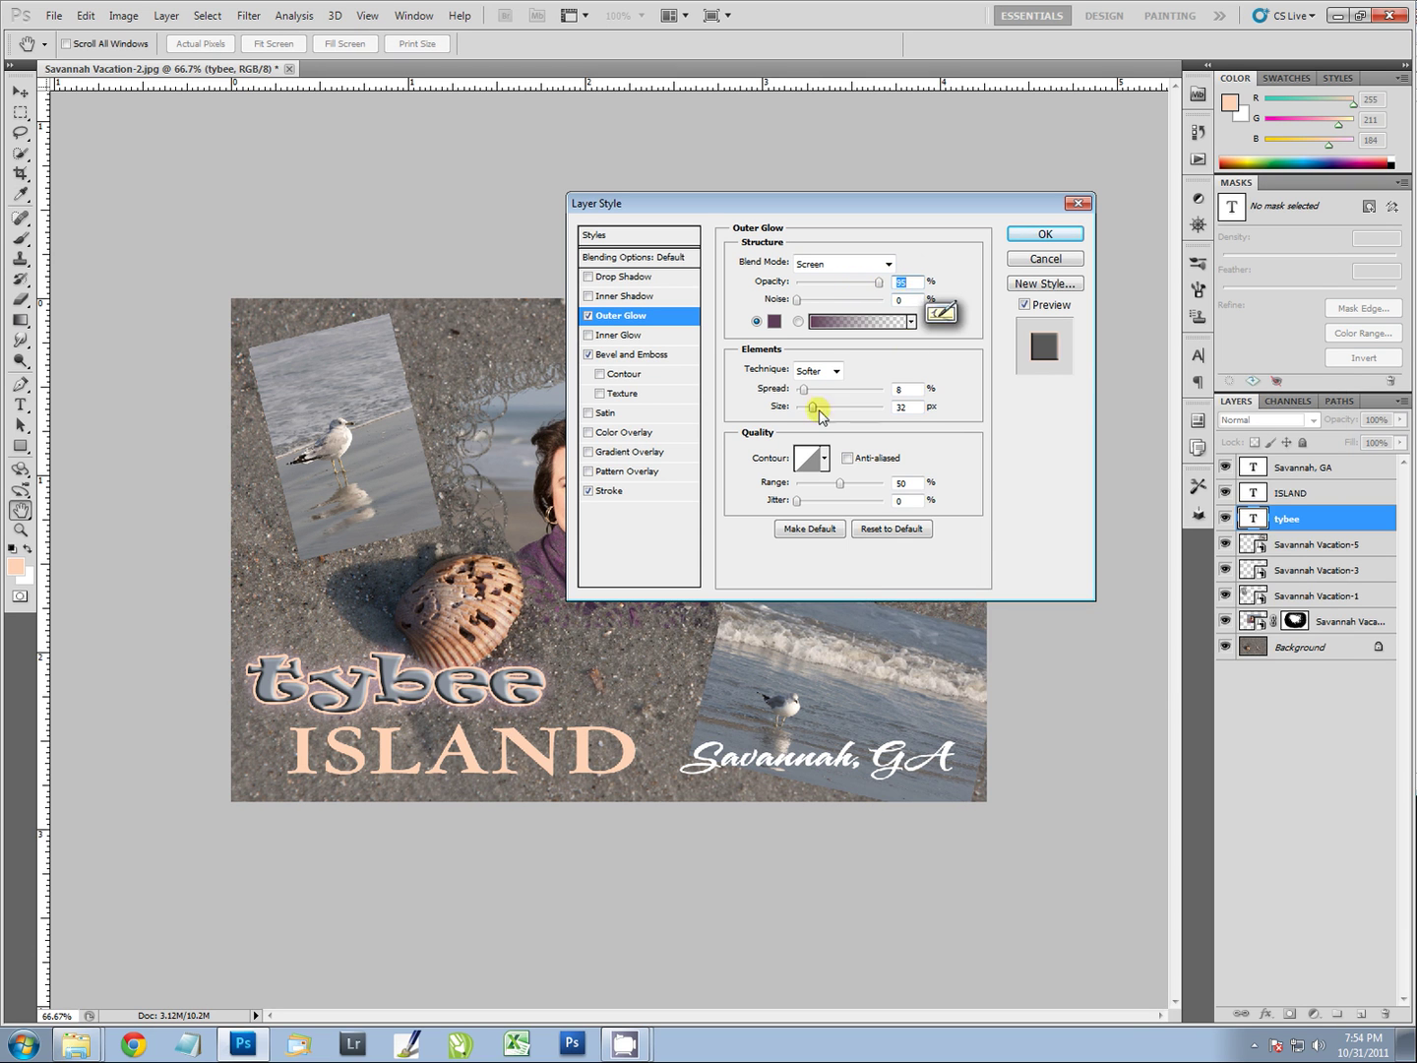
{"action": "left_click_drag", "start_coordinate": [805, 394], "coordinate": [821, 411]}
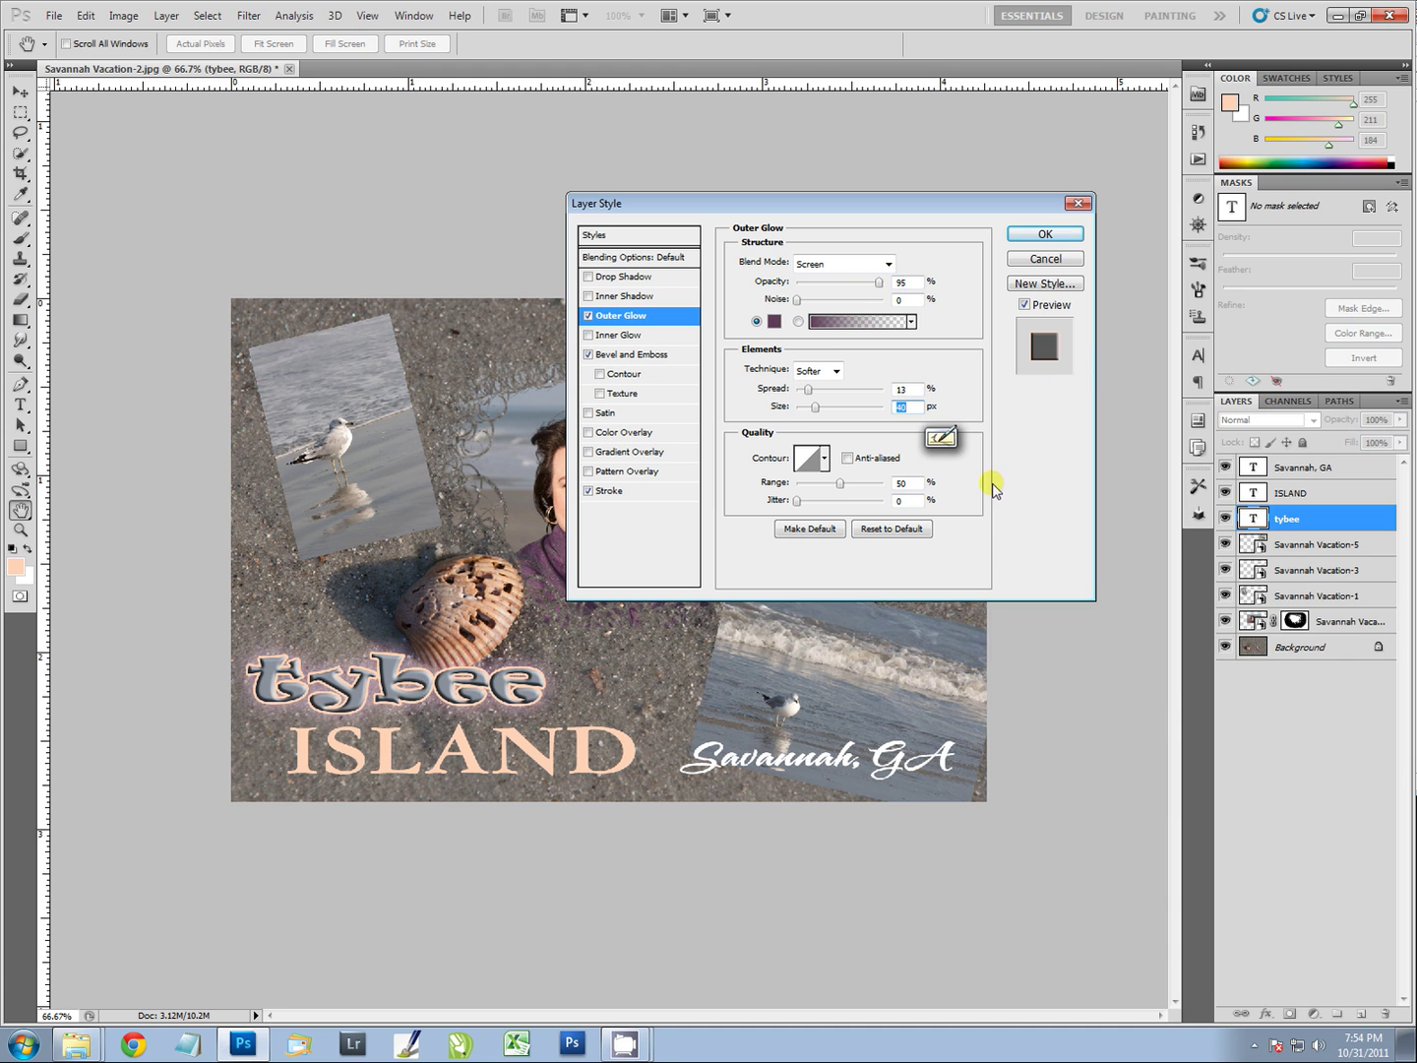
{"action": "left_click", "coordinate": [1040, 239]}
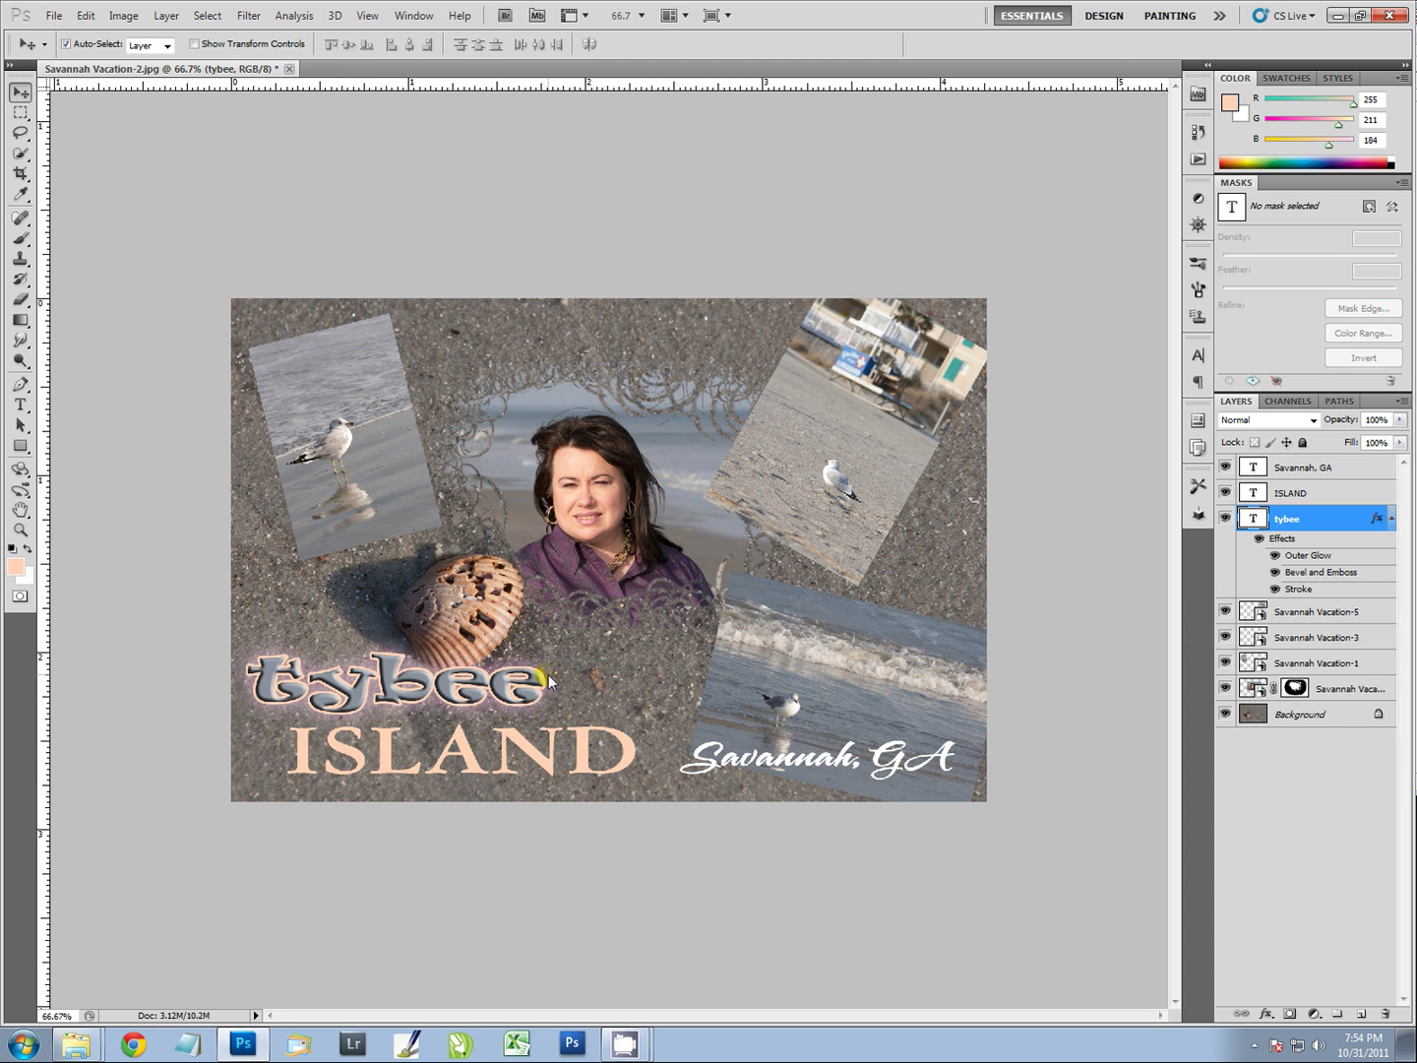
Step: Copy the layer style from the "tybee" layer and paste it onto the "ISLAND" layer
{"action": "right_click", "coordinate": [1317, 540]}
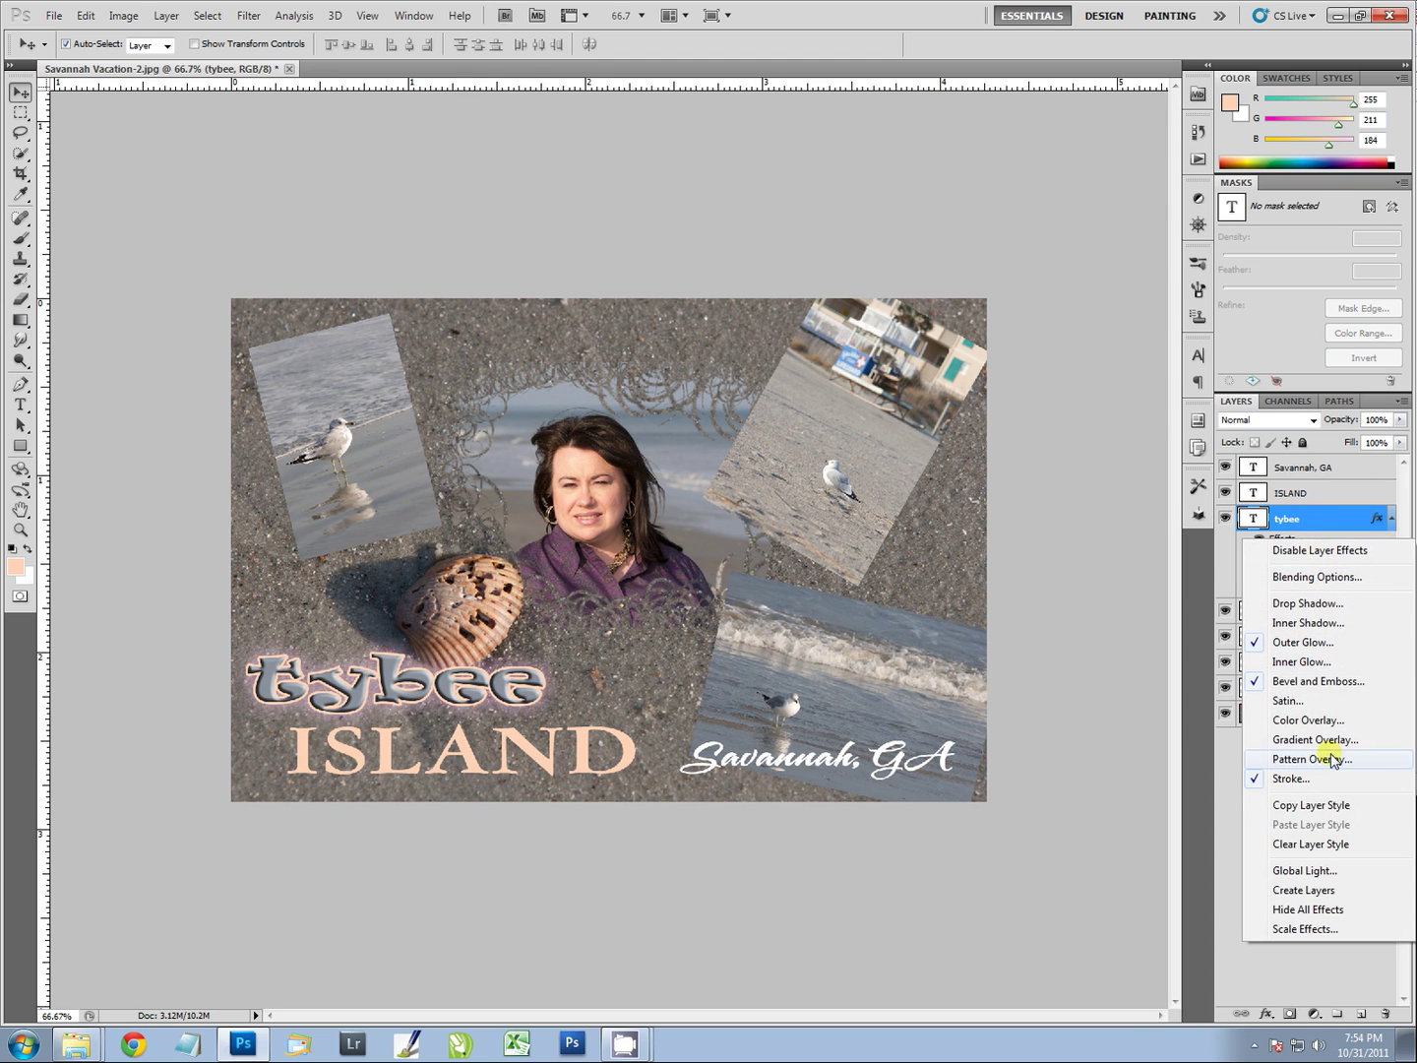
{"action": "left_click", "coordinate": [1325, 806]}
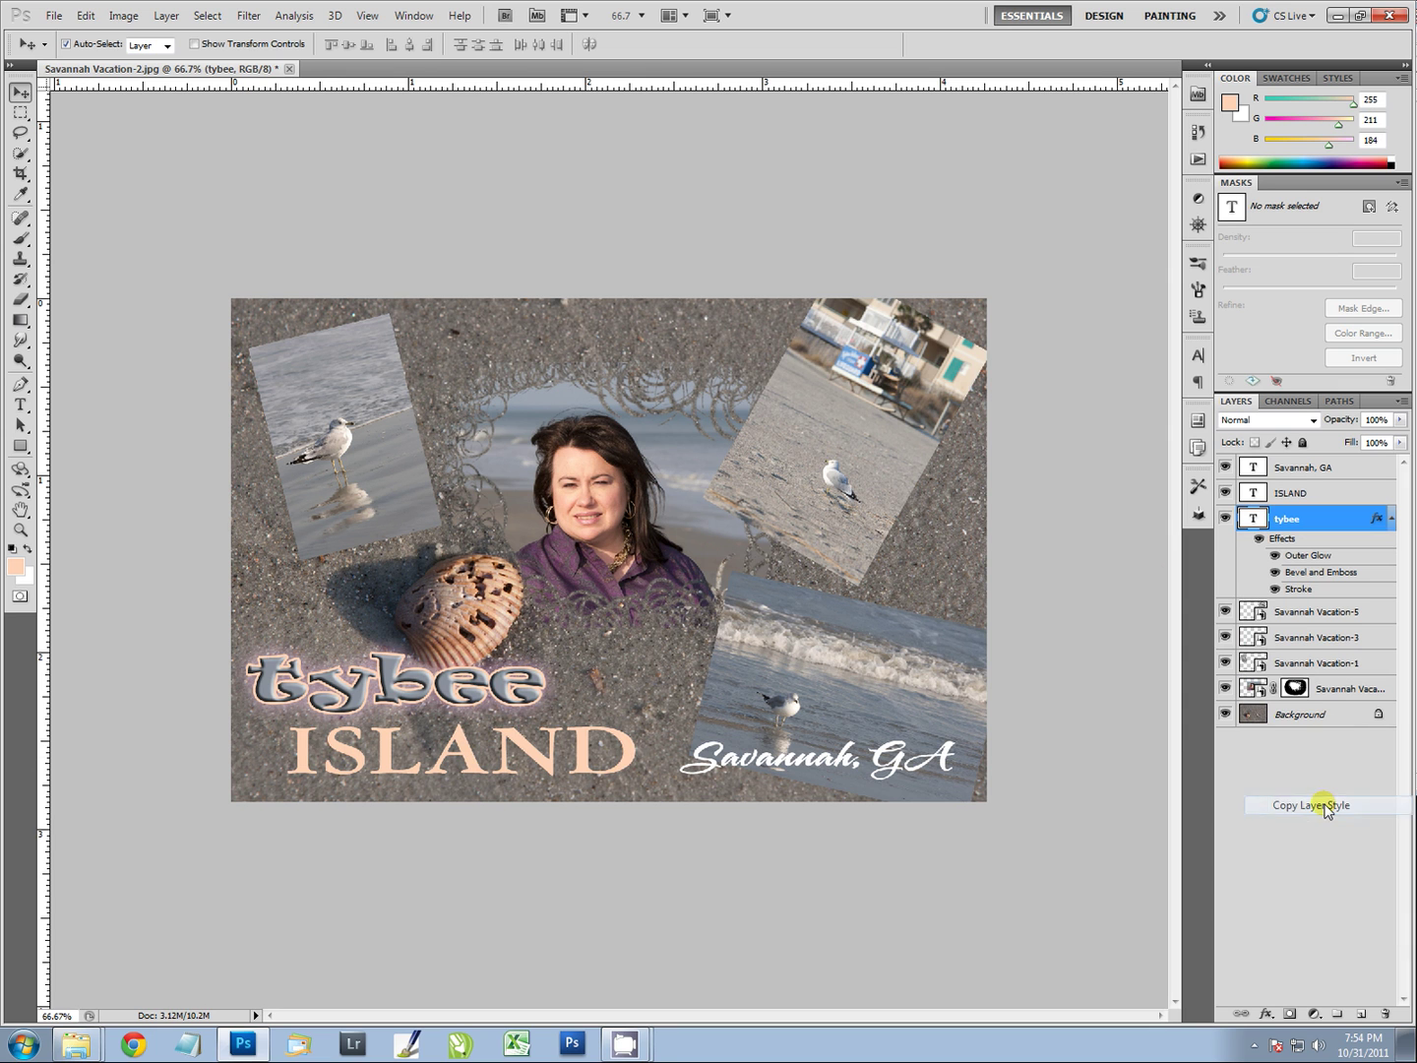
{"action": "left_click", "coordinate": [1294, 498]}
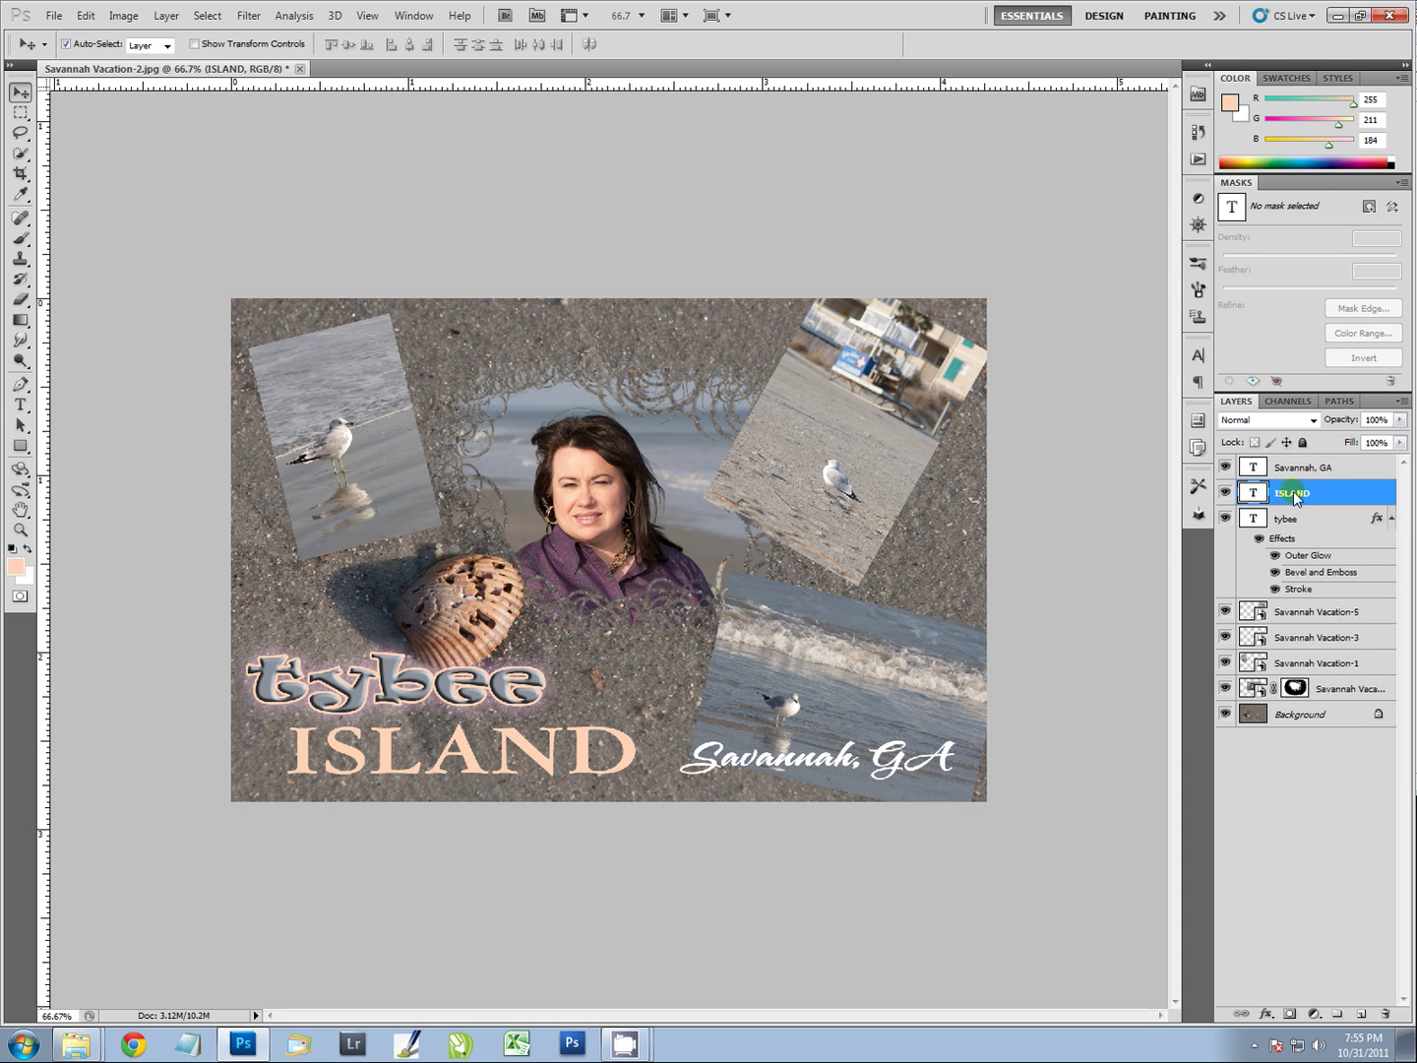
{"action": "right_click", "coordinate": [1295, 498]}
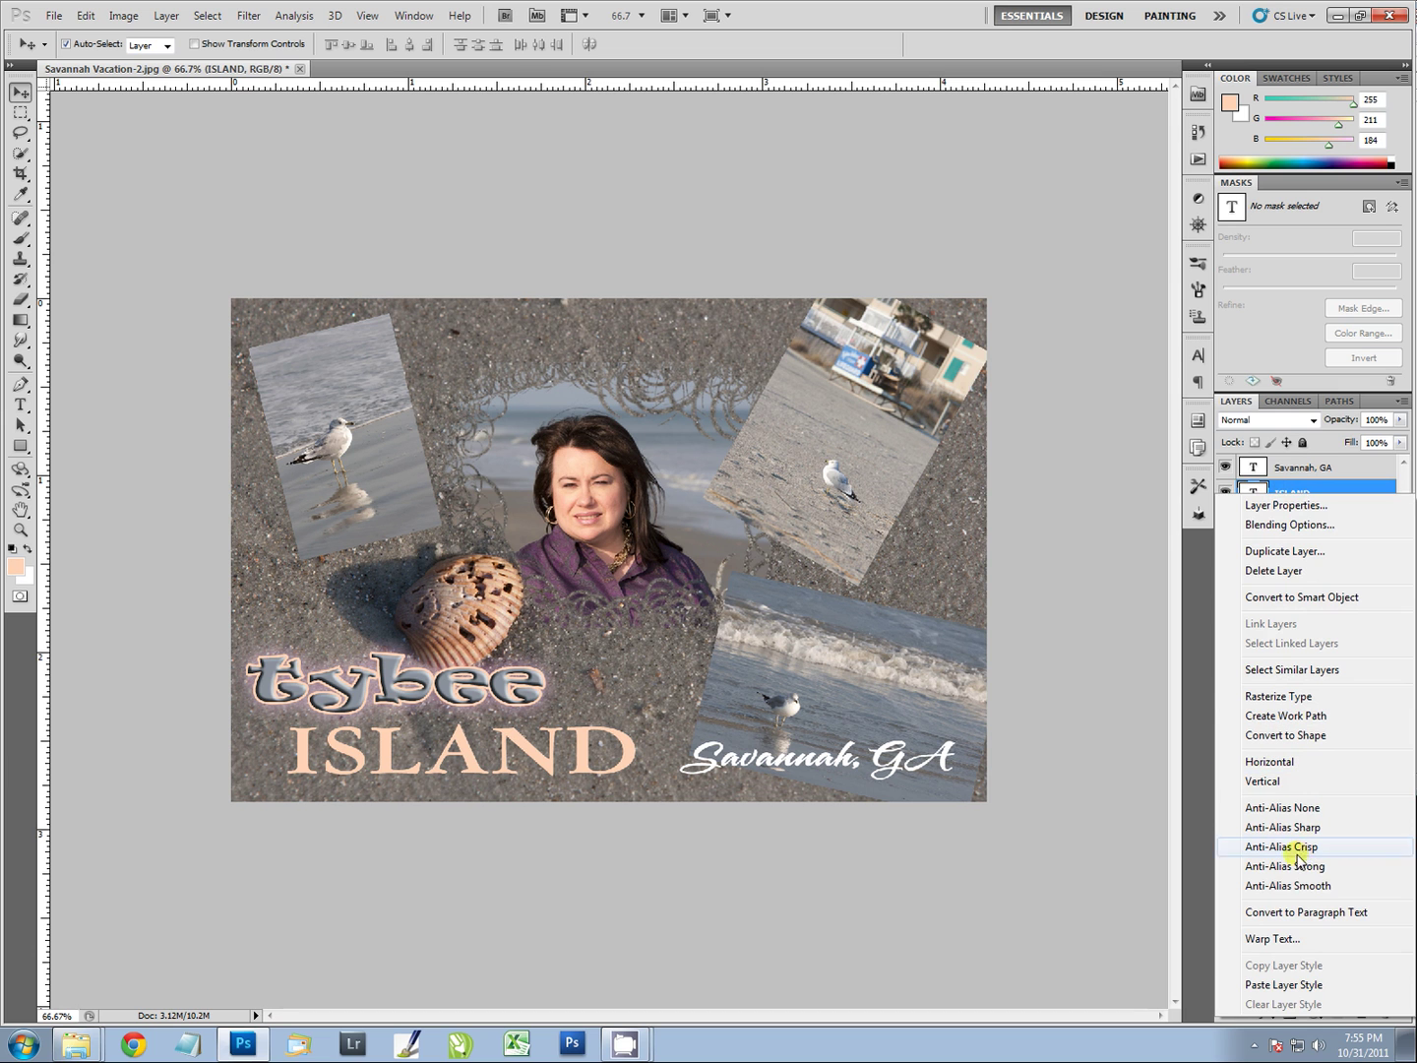
{"action": "left_click", "coordinate": [1276, 988]}
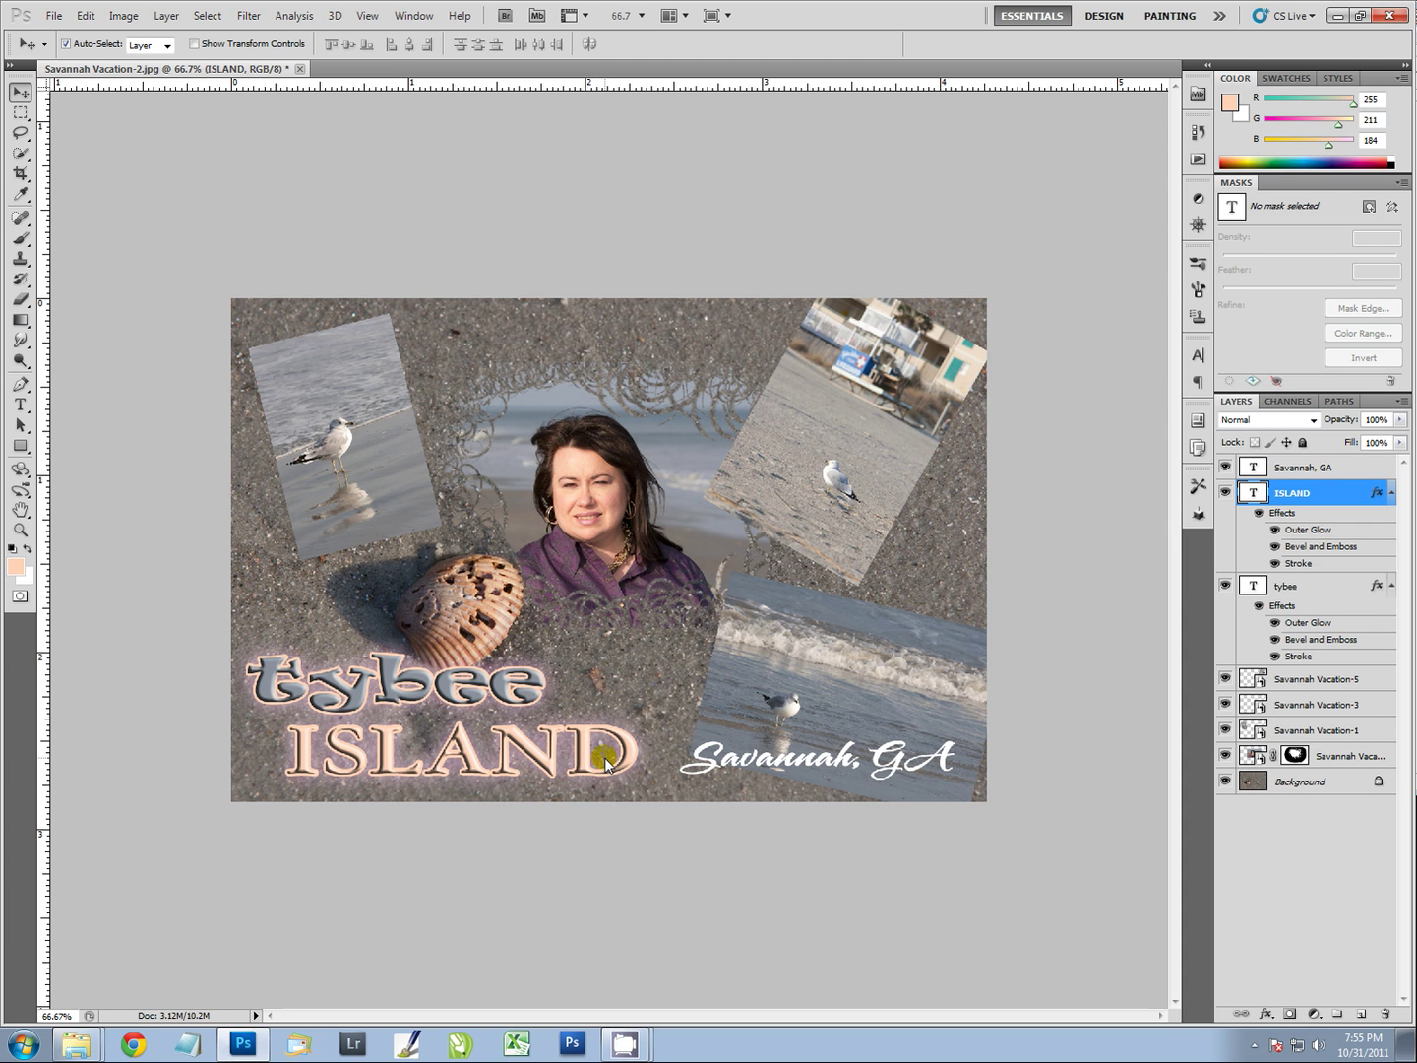
Step: Change the "ISLAND" outer glow to the blue-gray #727a83 sampled from the water, with 14% spread and 29 px size
{"action": "double_click", "coordinate": [1282, 513]}
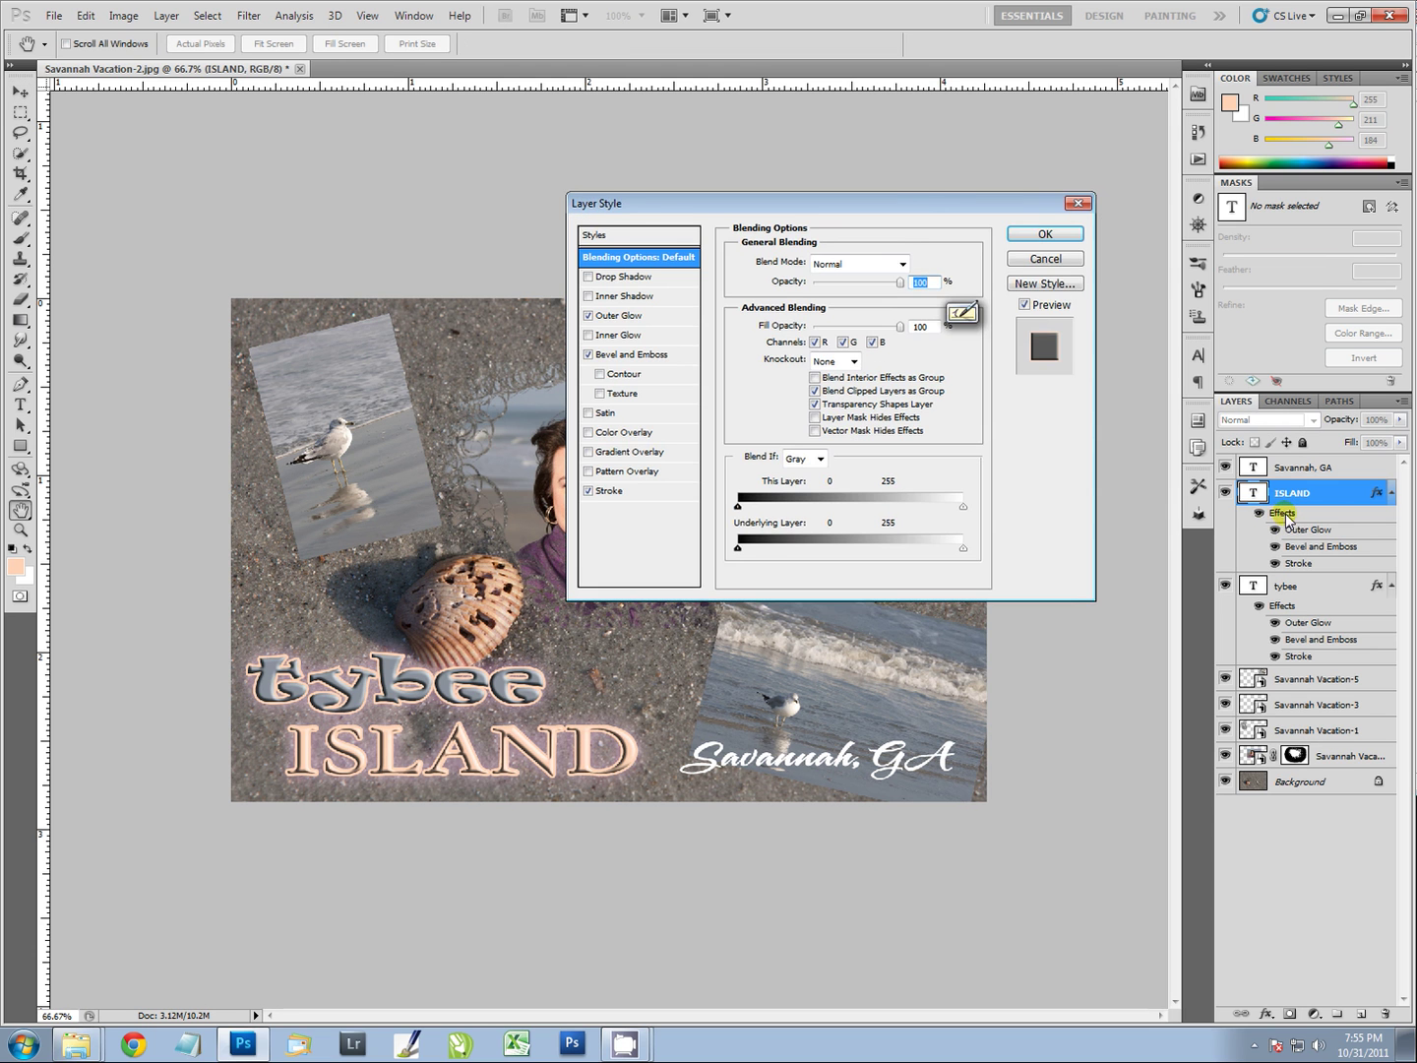
{"action": "left_click_drag", "start_coordinate": [920, 204], "coordinate": [954, 187]}
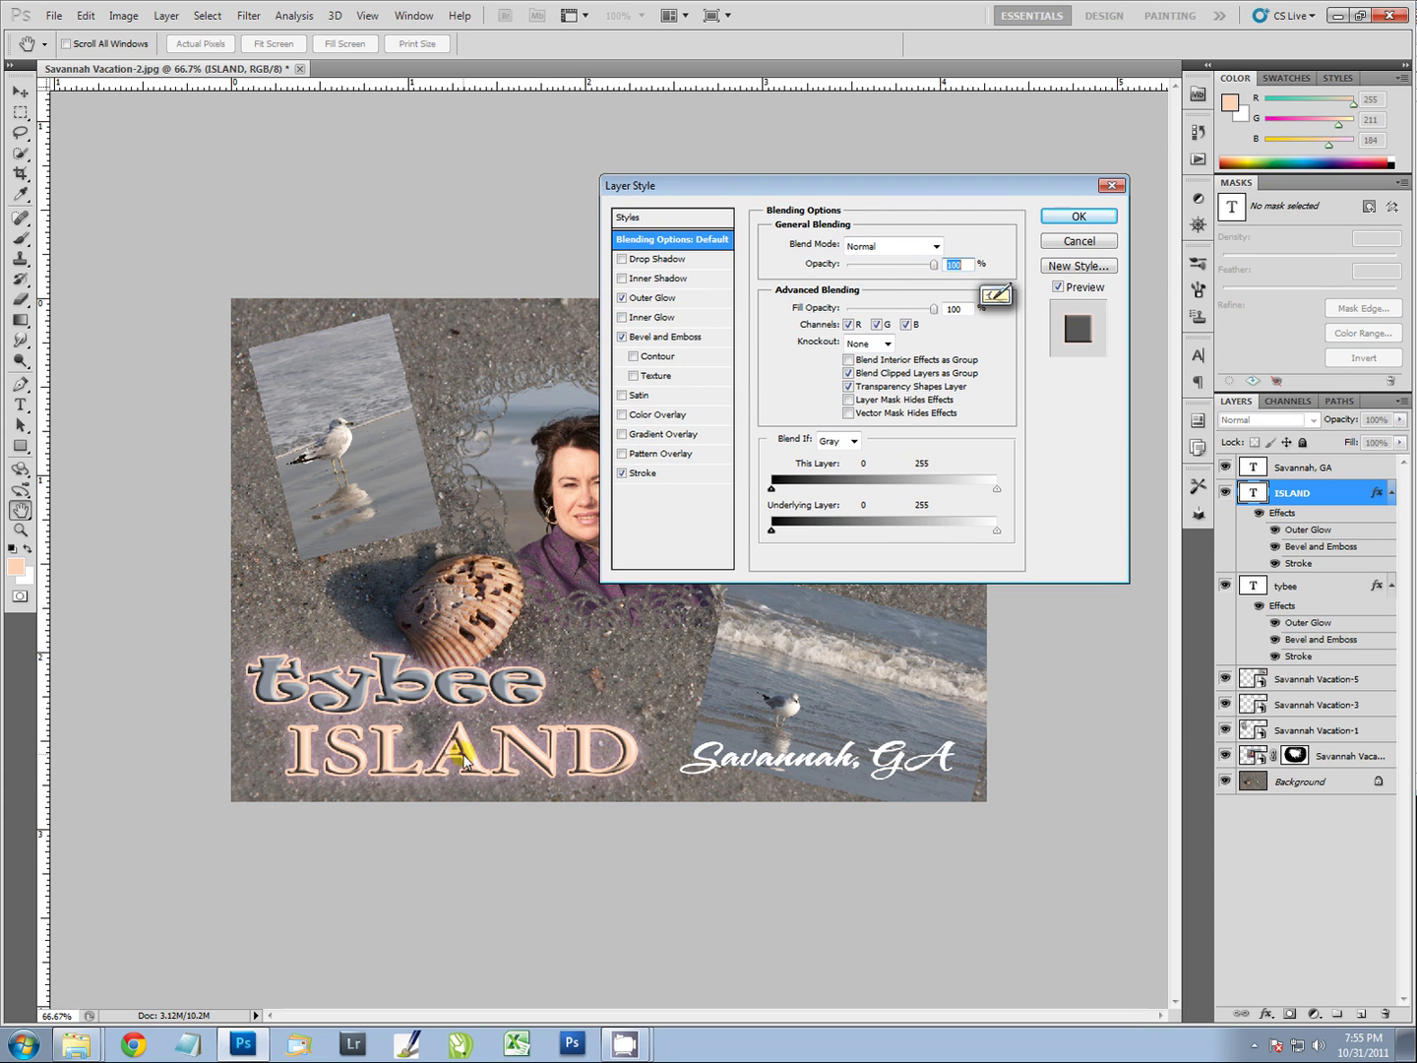
{"action": "left_click", "coordinate": [655, 299]}
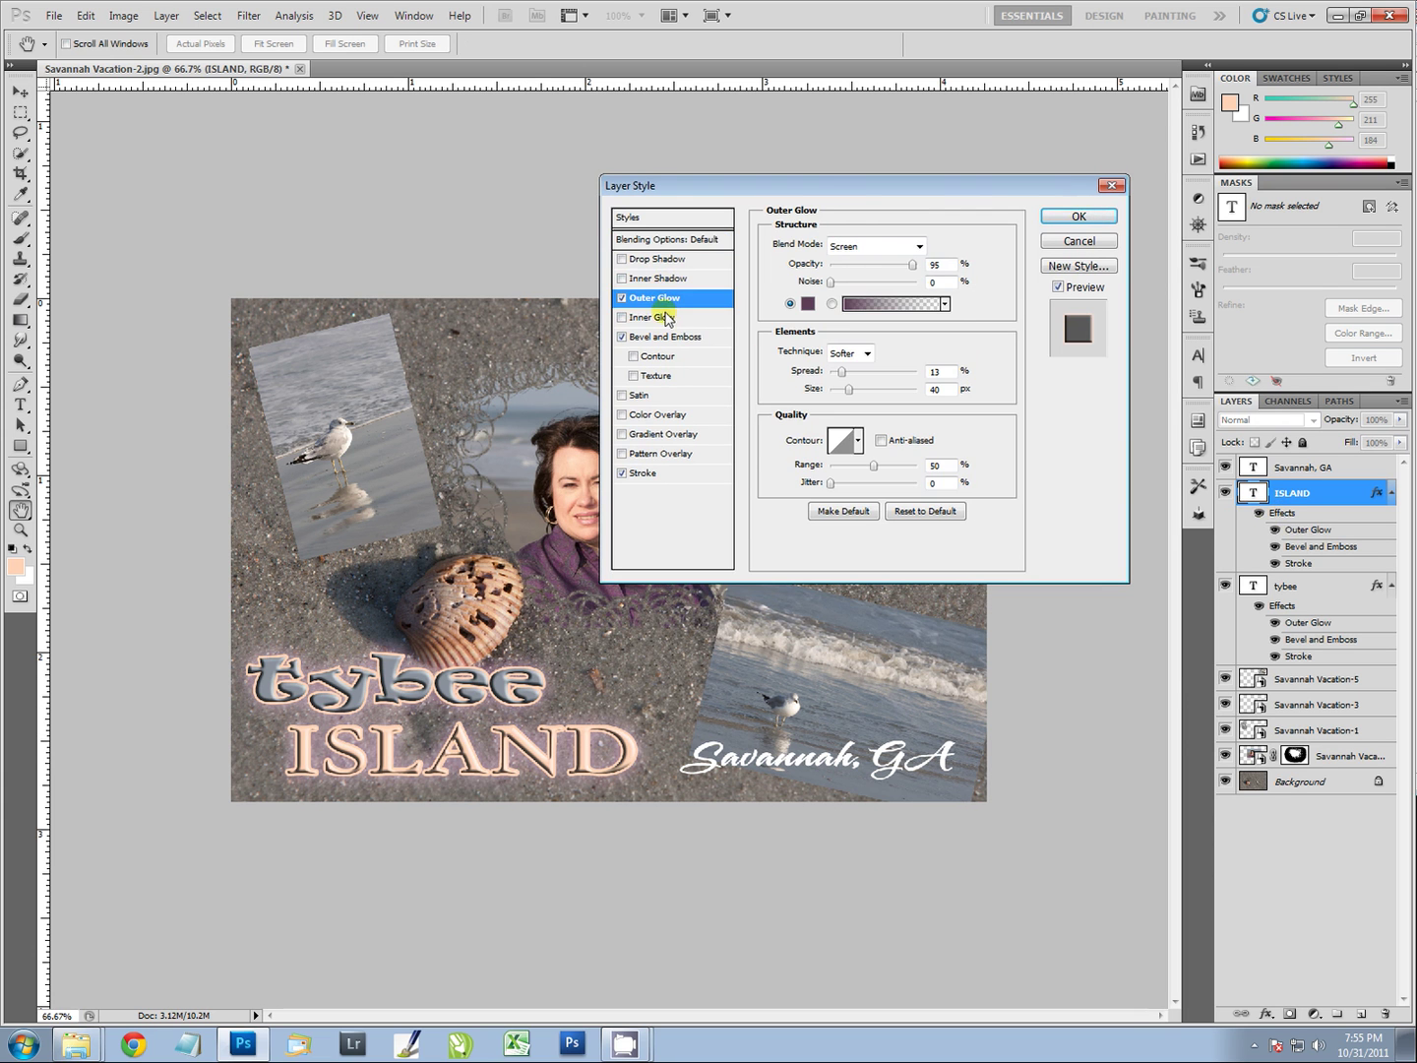
{"action": "left_click", "coordinate": [809, 303]}
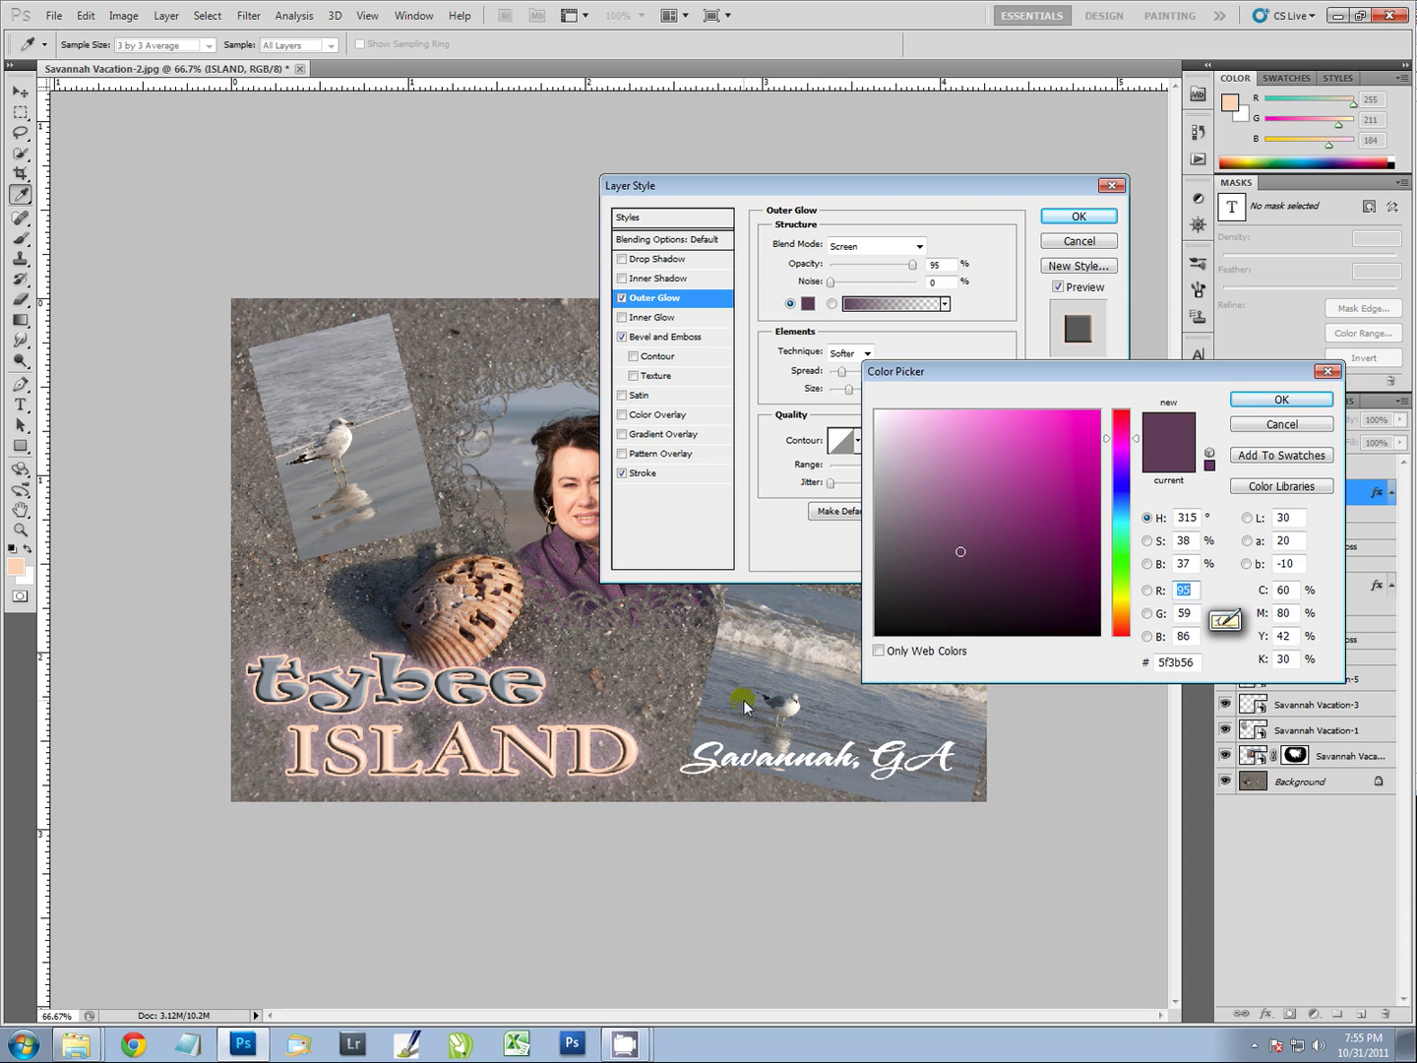
{"action": "left_click", "coordinate": [730, 739]}
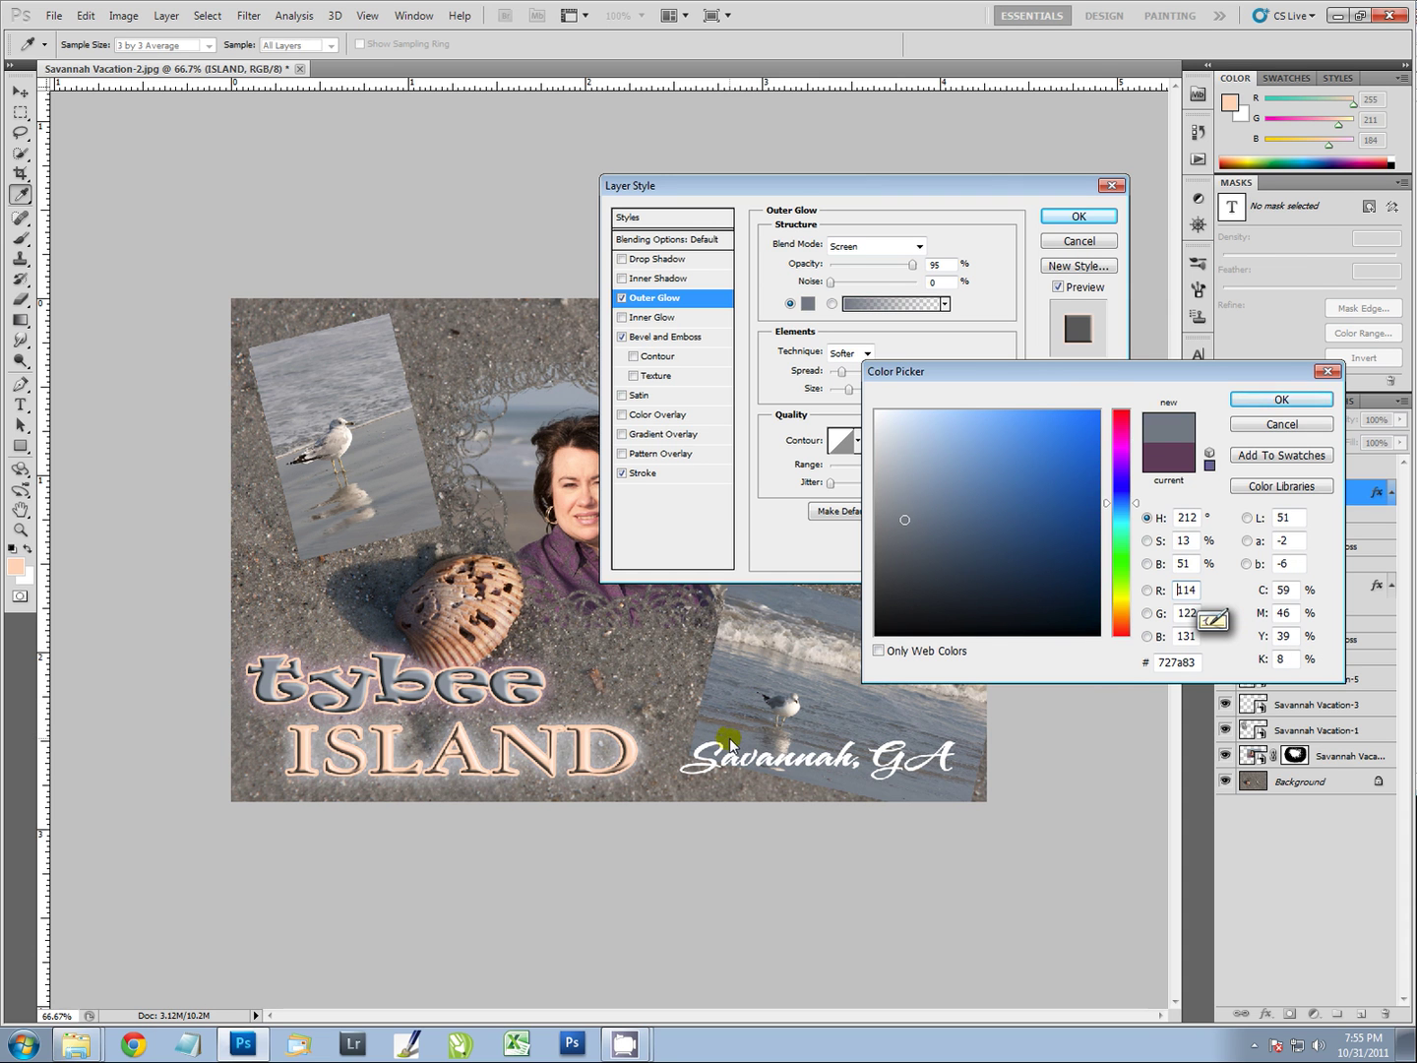
{"action": "left_click", "coordinate": [1271, 399]}
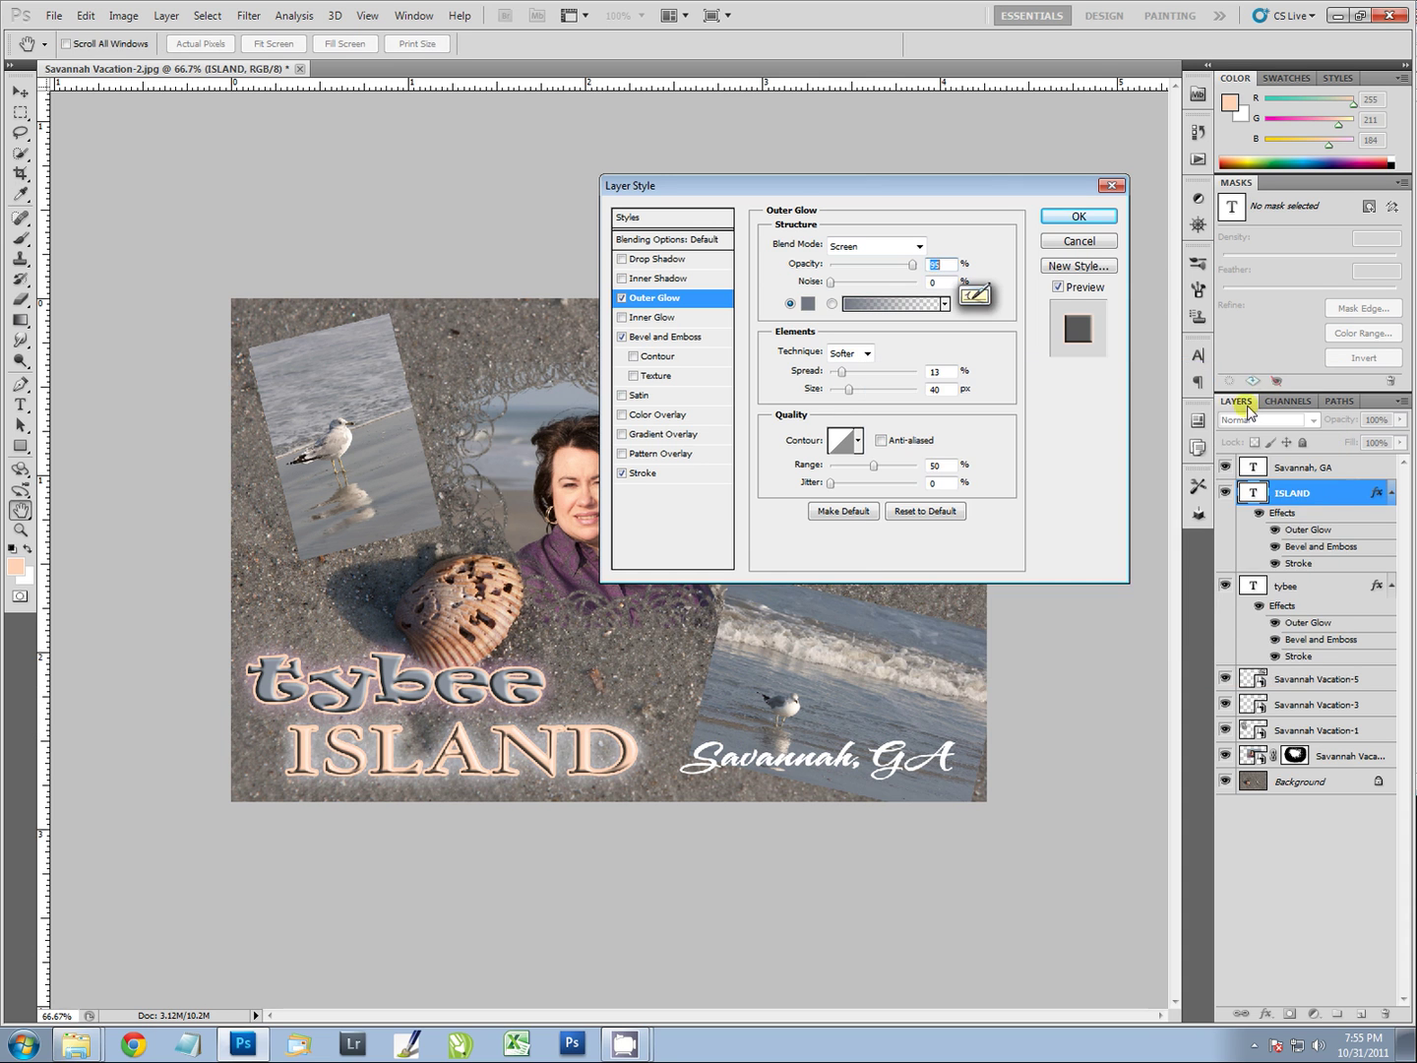
{"action": "mouse_move", "coordinate": [842, 381]}
{"action": "left_mouse_down"}
{"action": "mouse_move", "coordinate": [843, 396]}
{"action": "mouse_move", "coordinate": [843, 376]}
{"action": "left_mouse_up"}
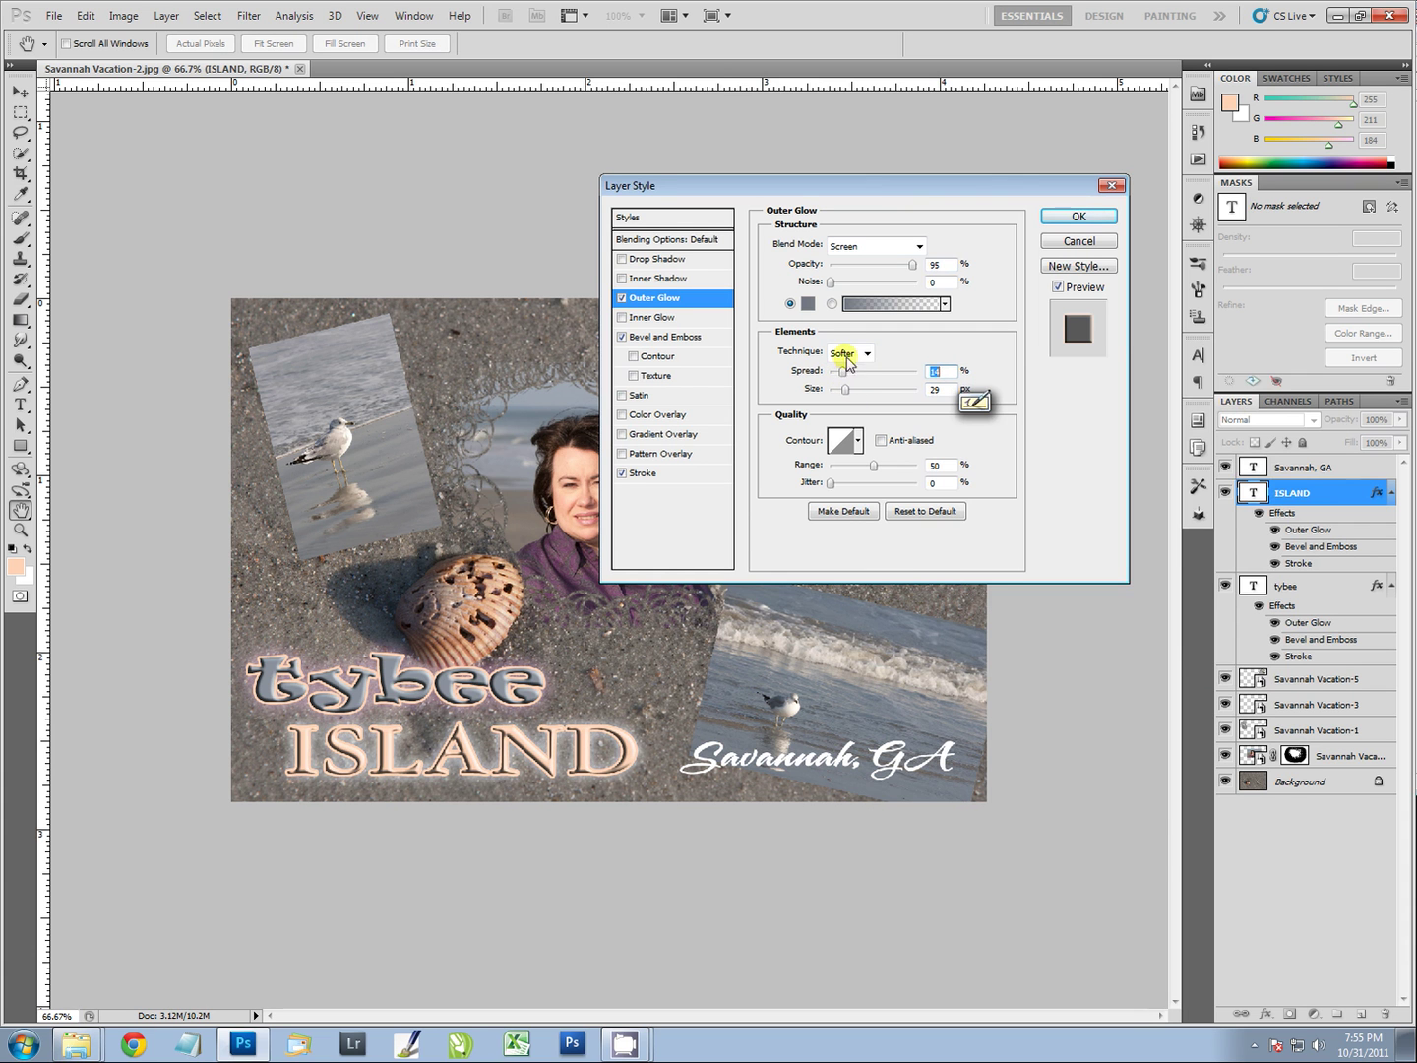
Step: Change the "ISLAND" Bevel and Emboss style to Outer Bevel
{"action": "left_click", "coordinate": [679, 338]}
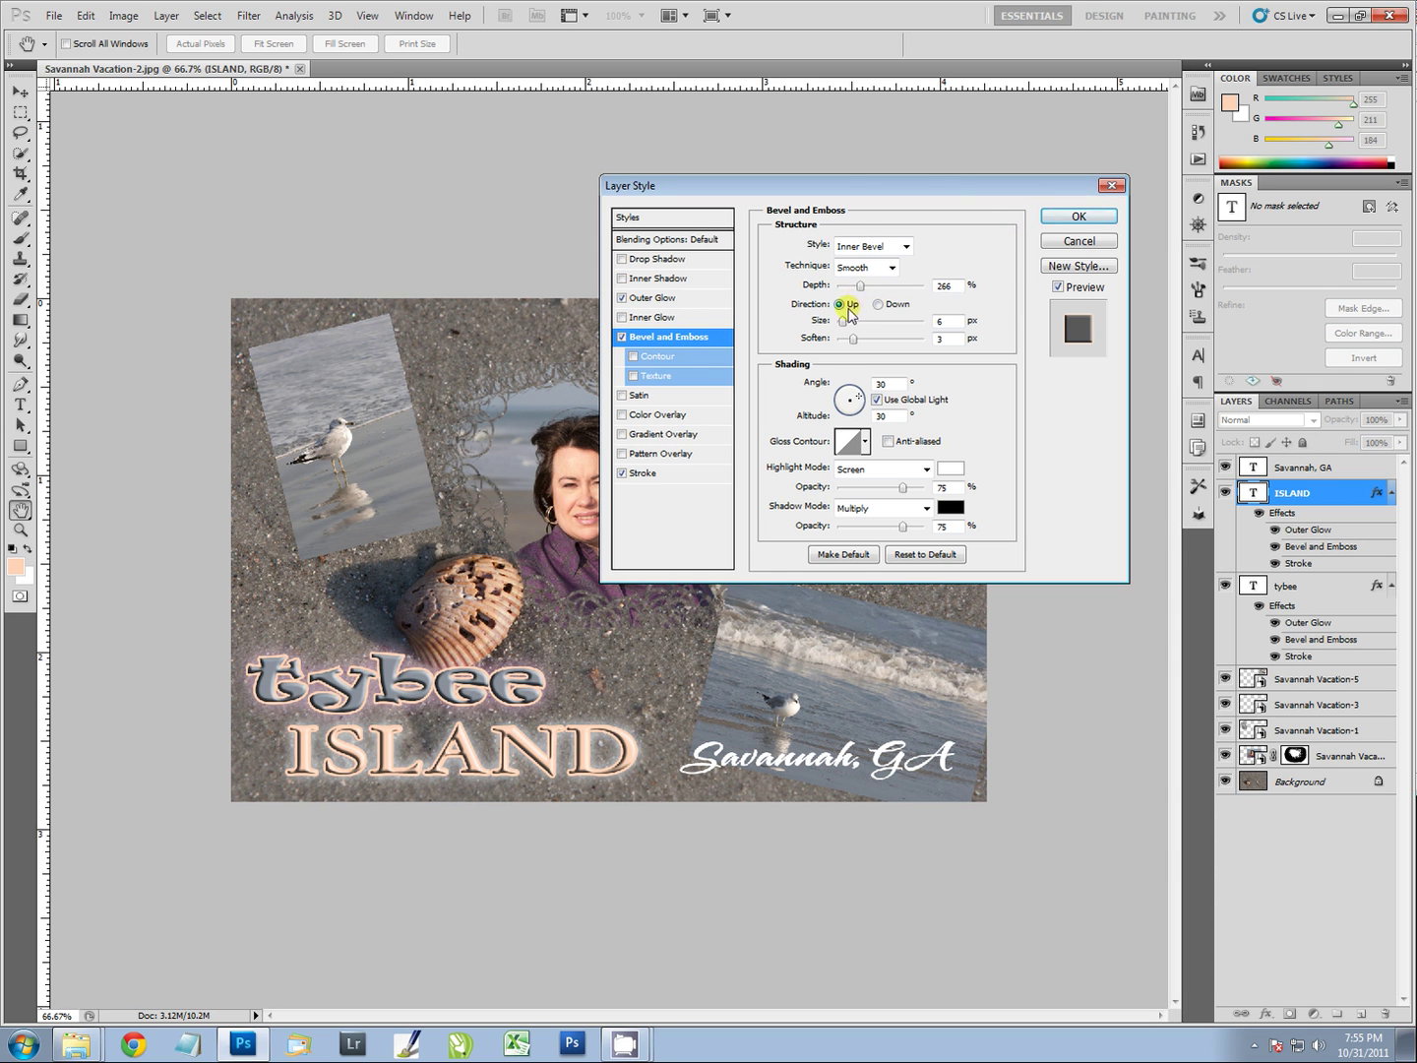
{"action": "left_click", "coordinate": [871, 246]}
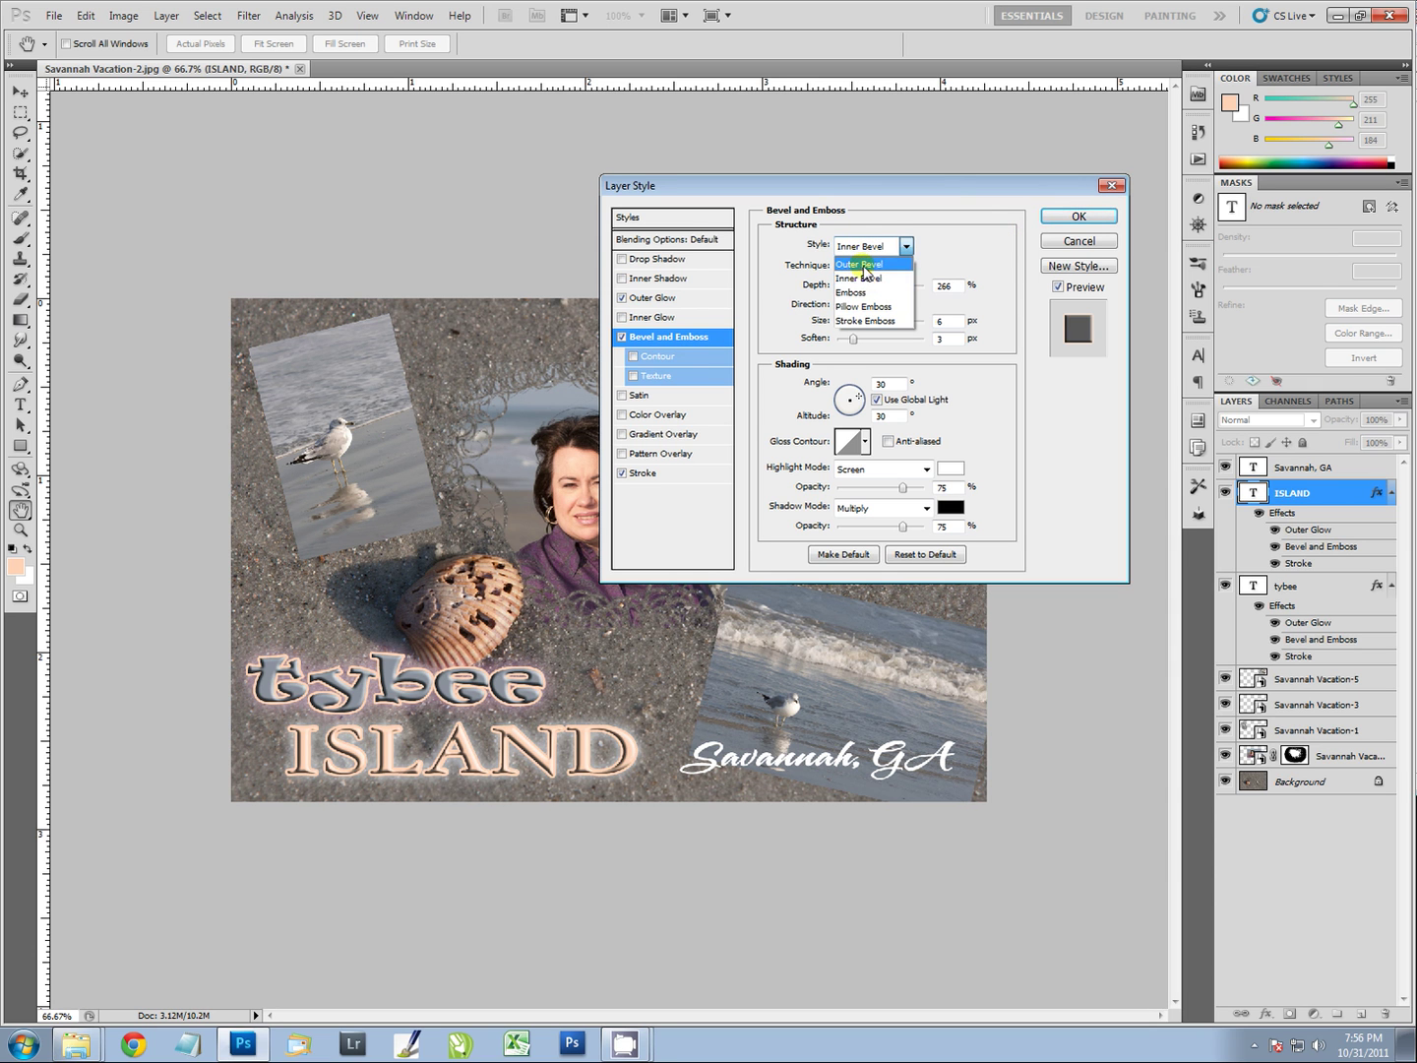
{"action": "left_click", "coordinate": [861, 264]}
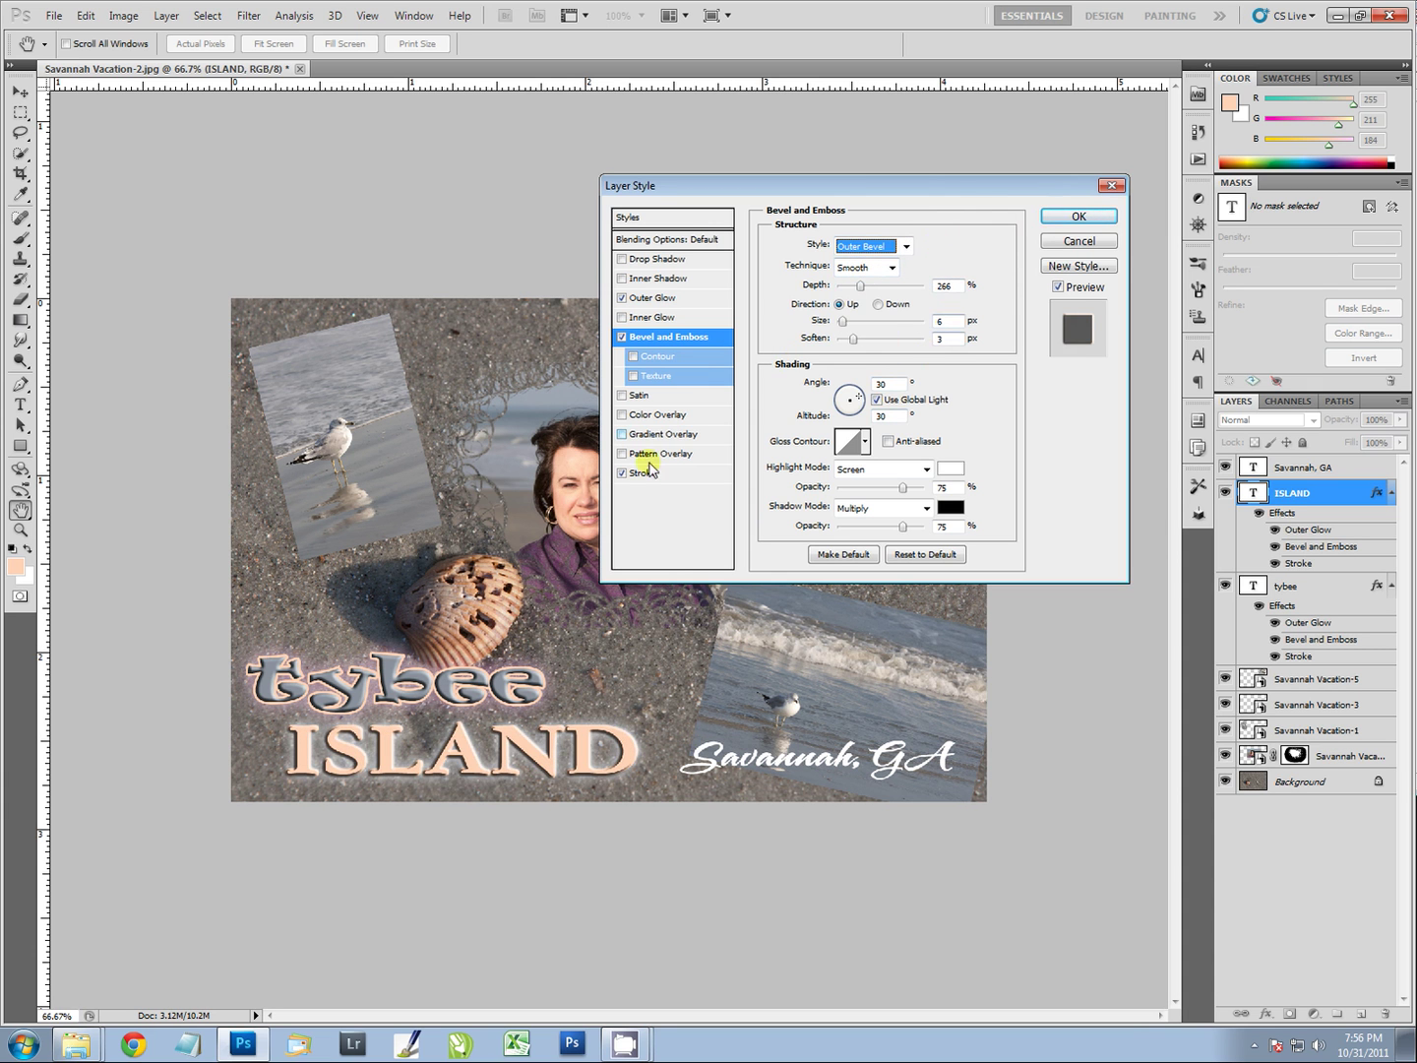
Step: Change the "ISLAND" stroke color to the dark brown #5e2a0a and apply the layer style
{"action": "left_click", "coordinate": [651, 474]}
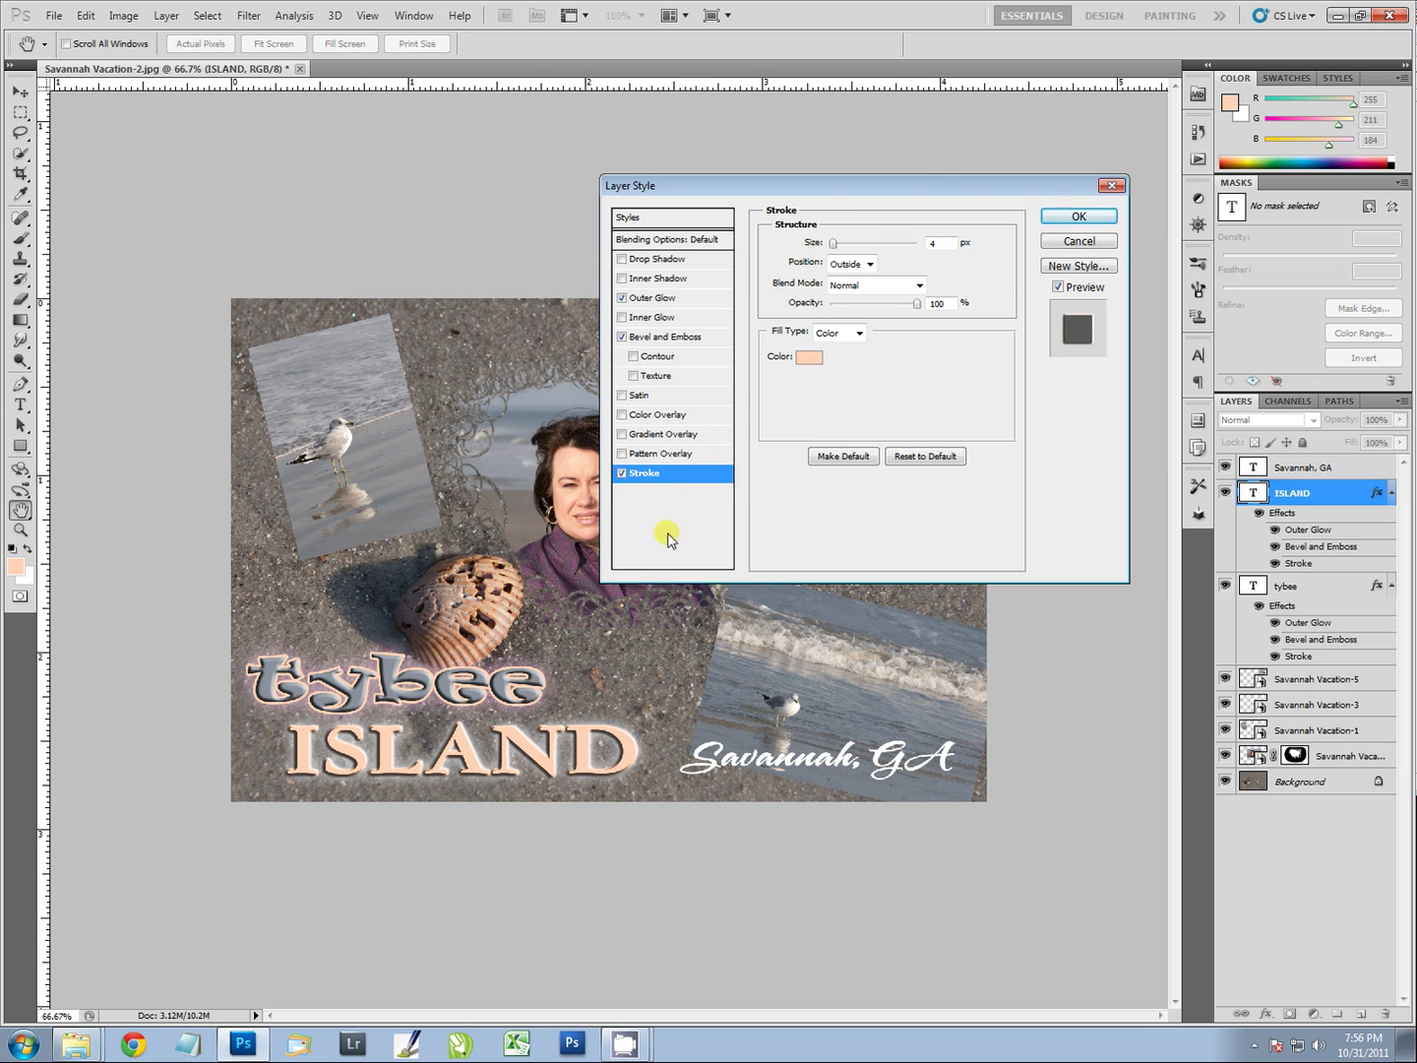
{"action": "left_click", "coordinate": [809, 356]}
{"action": "mouse_move", "coordinate": [1039, 482]}
{"action": "left_mouse_down"}
{"action": "mouse_move", "coordinate": [1050, 494]}
{"action": "mouse_move", "coordinate": [1061, 453]}
{"action": "mouse_move", "coordinate": [1074, 481]}
{"action": "left_mouse_up"}
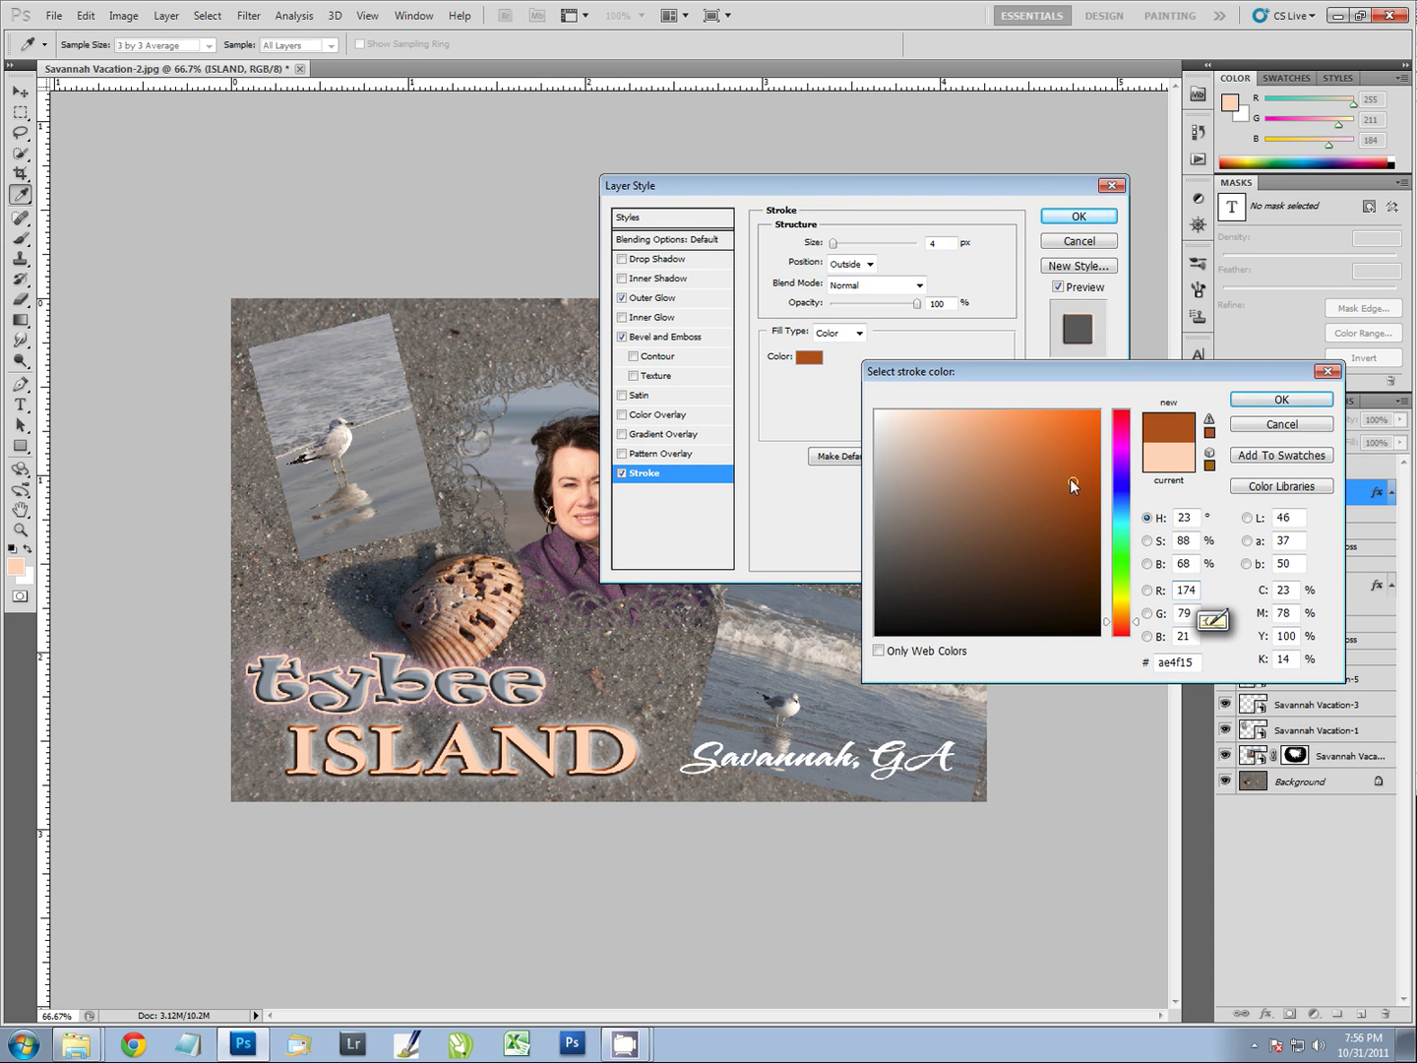
{"action": "left_click", "coordinate": [1076, 547]}
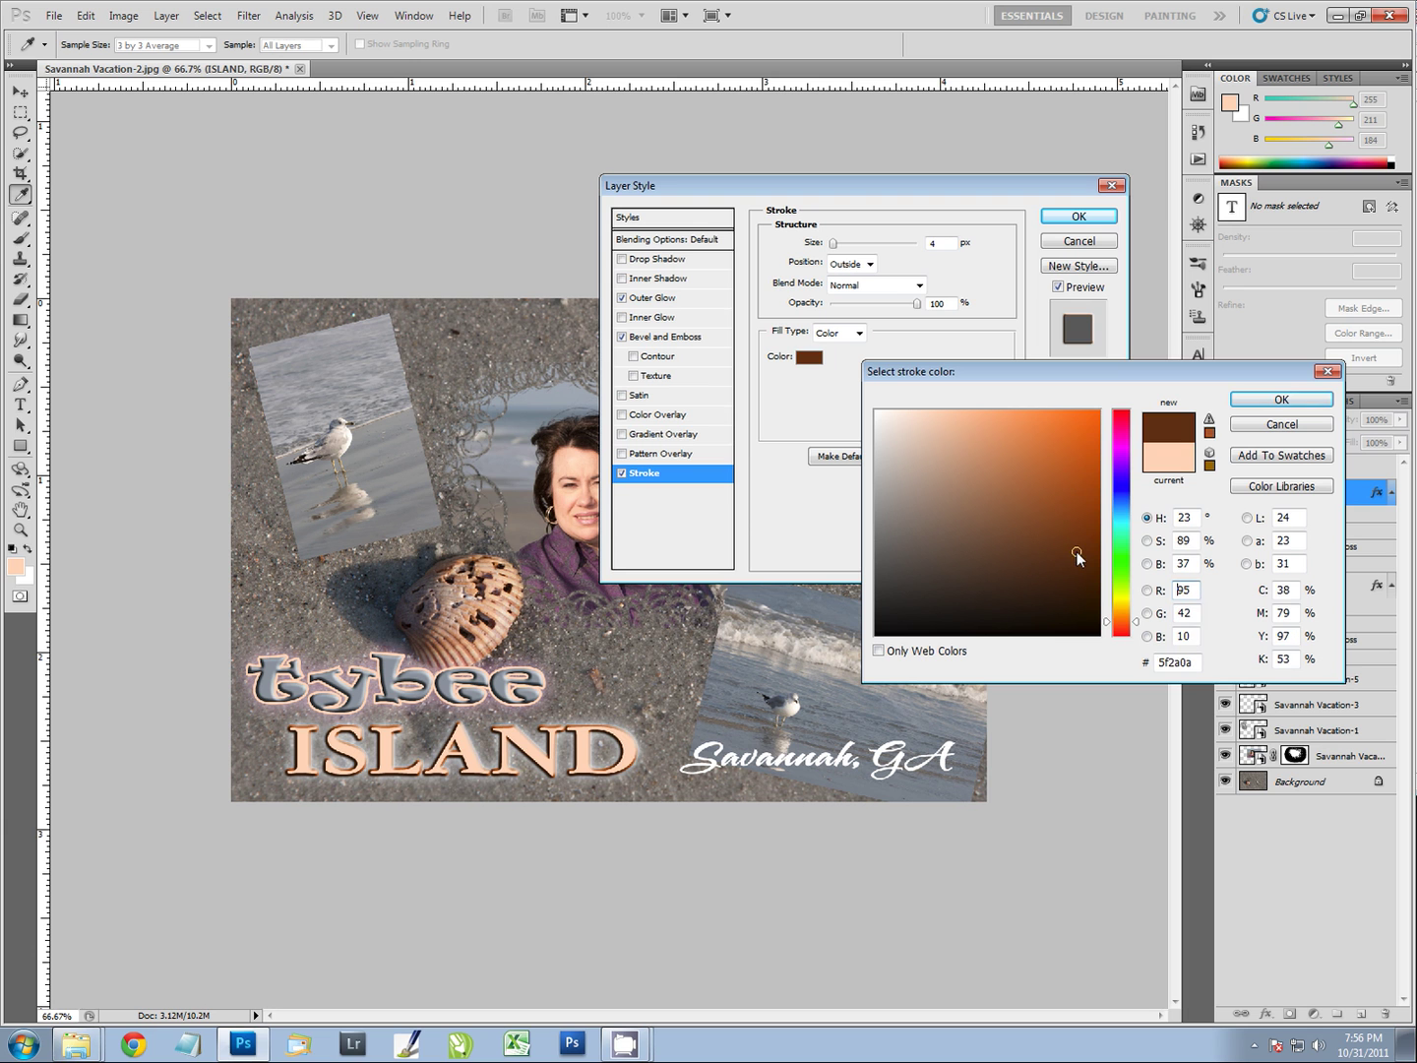
{"action": "left_click", "coordinate": [1253, 404]}
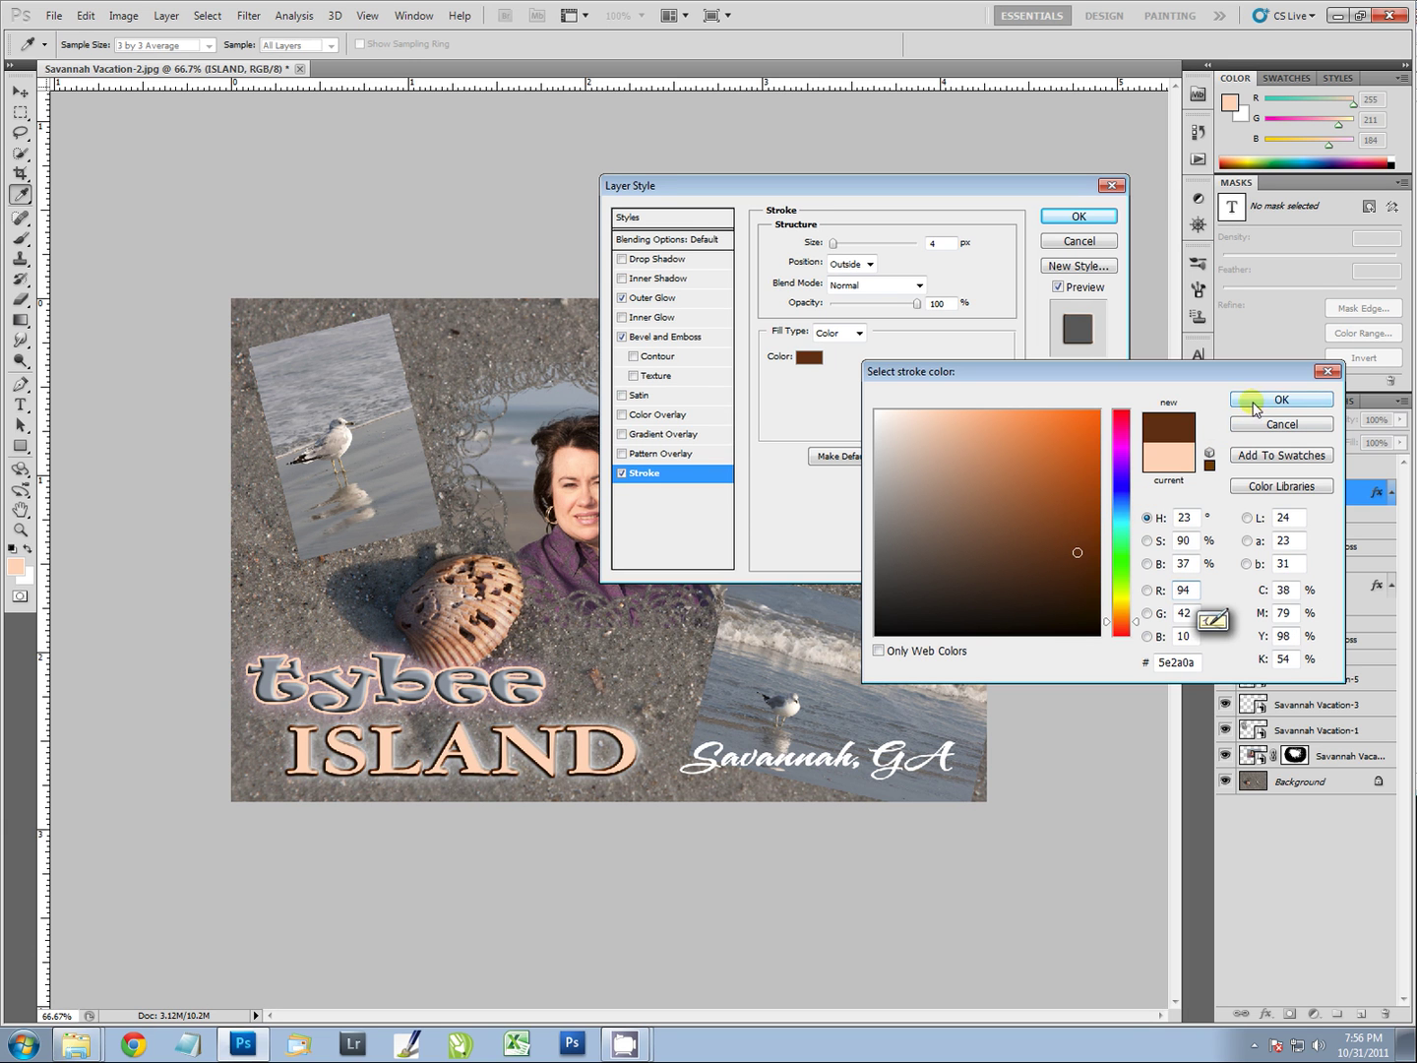
{"action": "left_click", "coordinate": [1075, 218]}
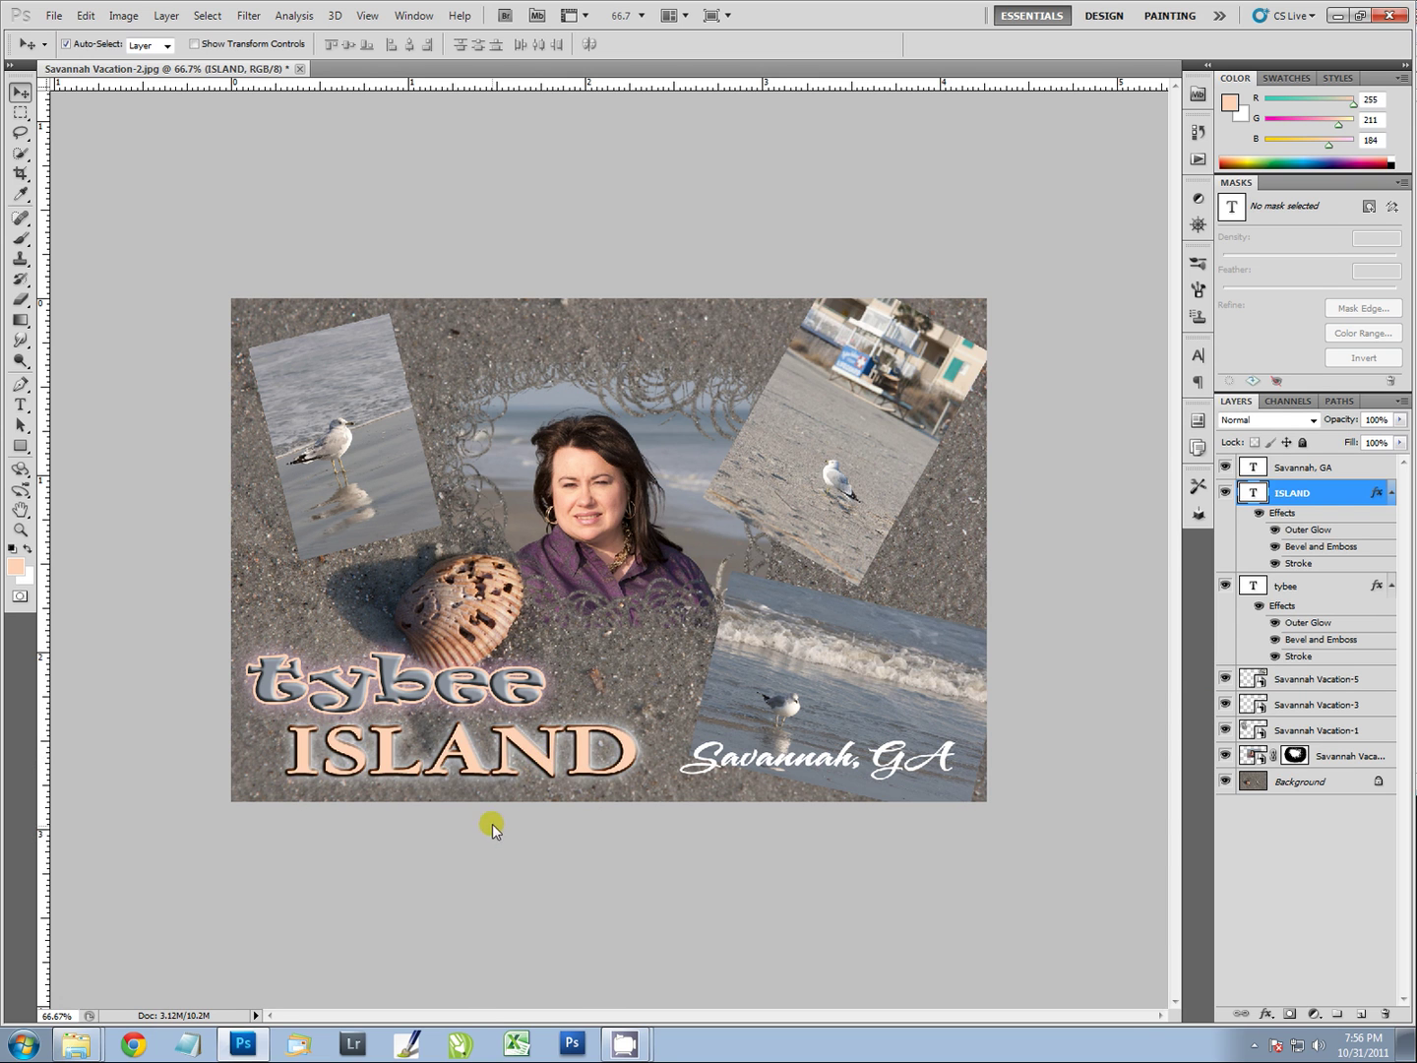
Step: Recolor the "ISLAND" text with the muted purple #705a61 sampled from the woman's shirt and commit the text edit
{"action": "left_click", "coordinate": [590, 756]}
{"action": "left_click", "coordinate": [1255, 495]}
{"action": "double_click", "coordinate": [1255, 497]}
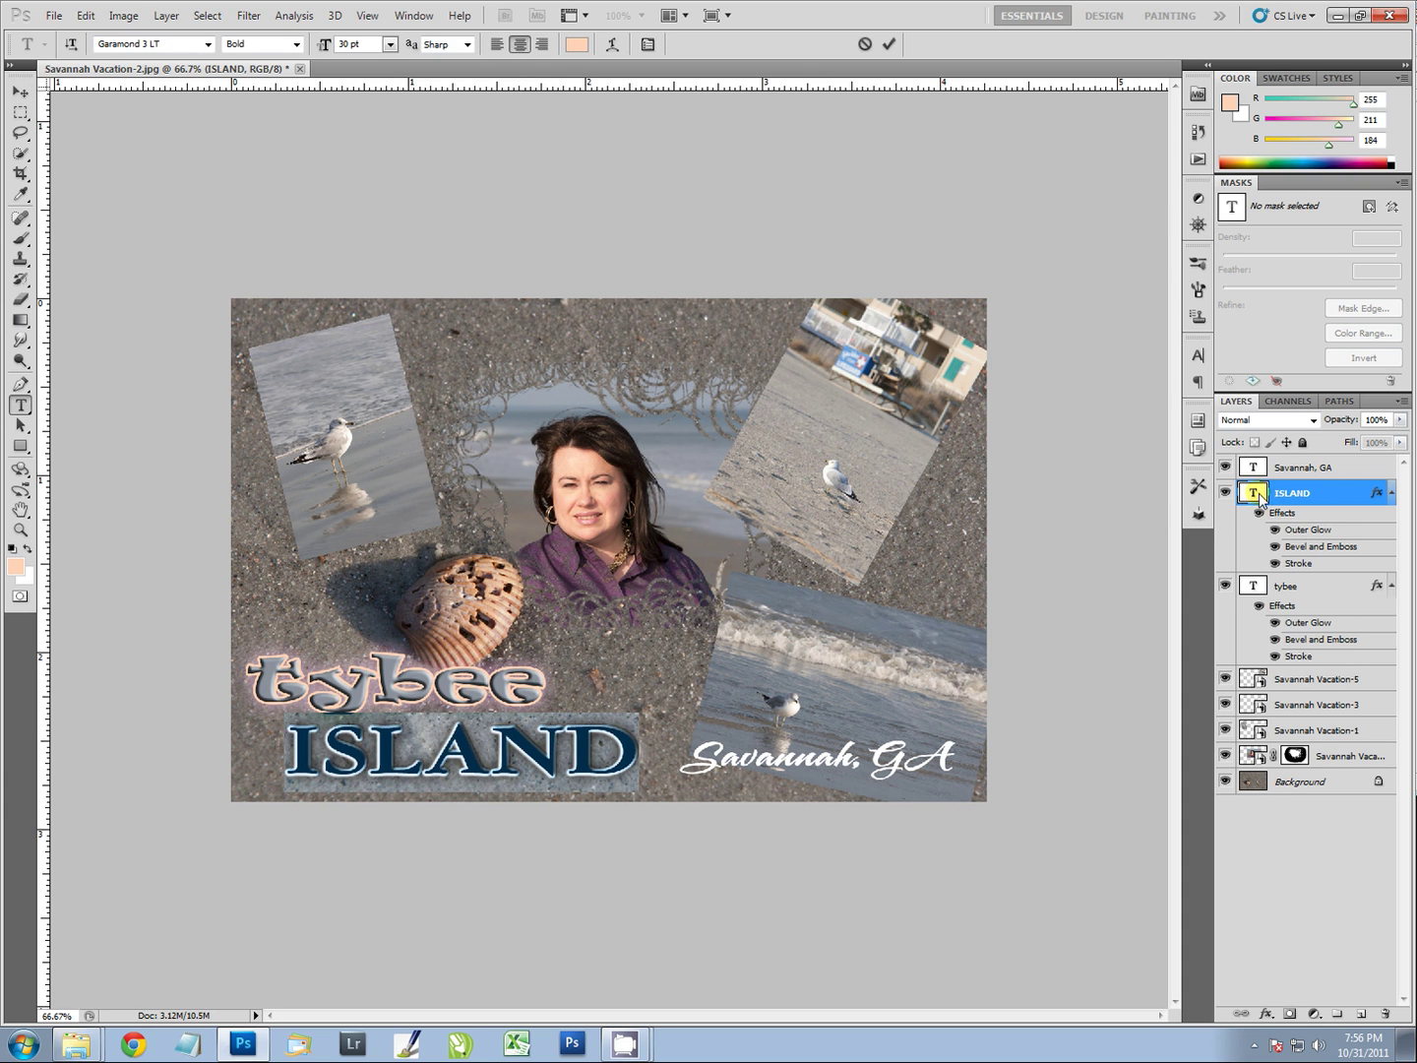
{"action": "left_click", "coordinate": [17, 566]}
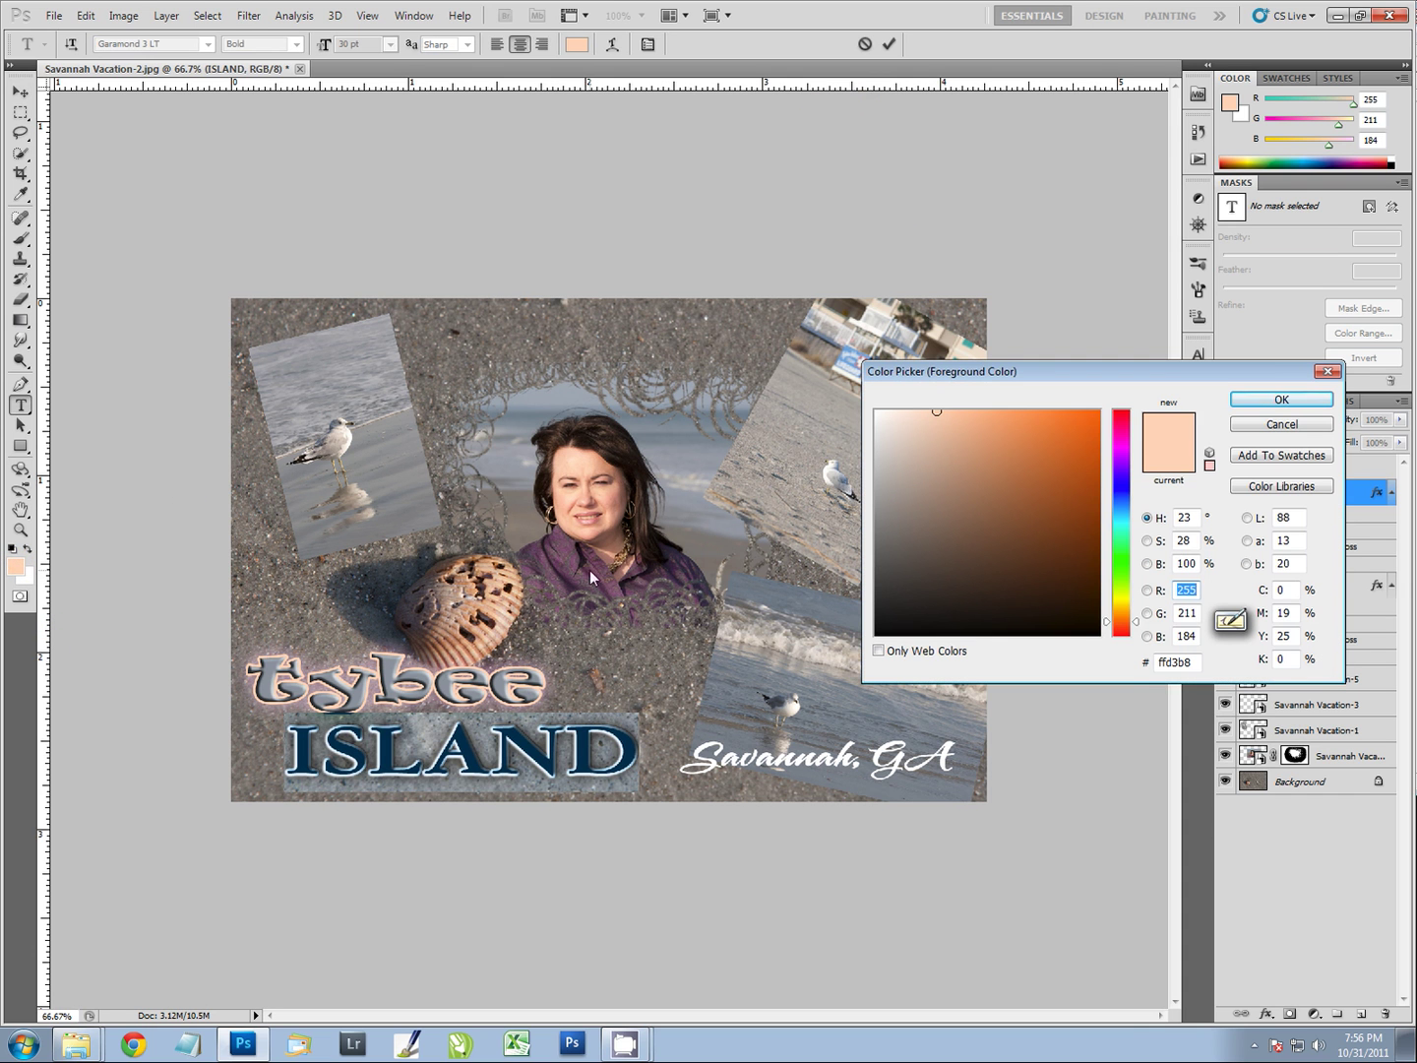
{"action": "left_click", "coordinate": [560, 570]}
{"action": "left_click_drag", "start_coordinate": [563, 572], "coordinate": [562, 586]}
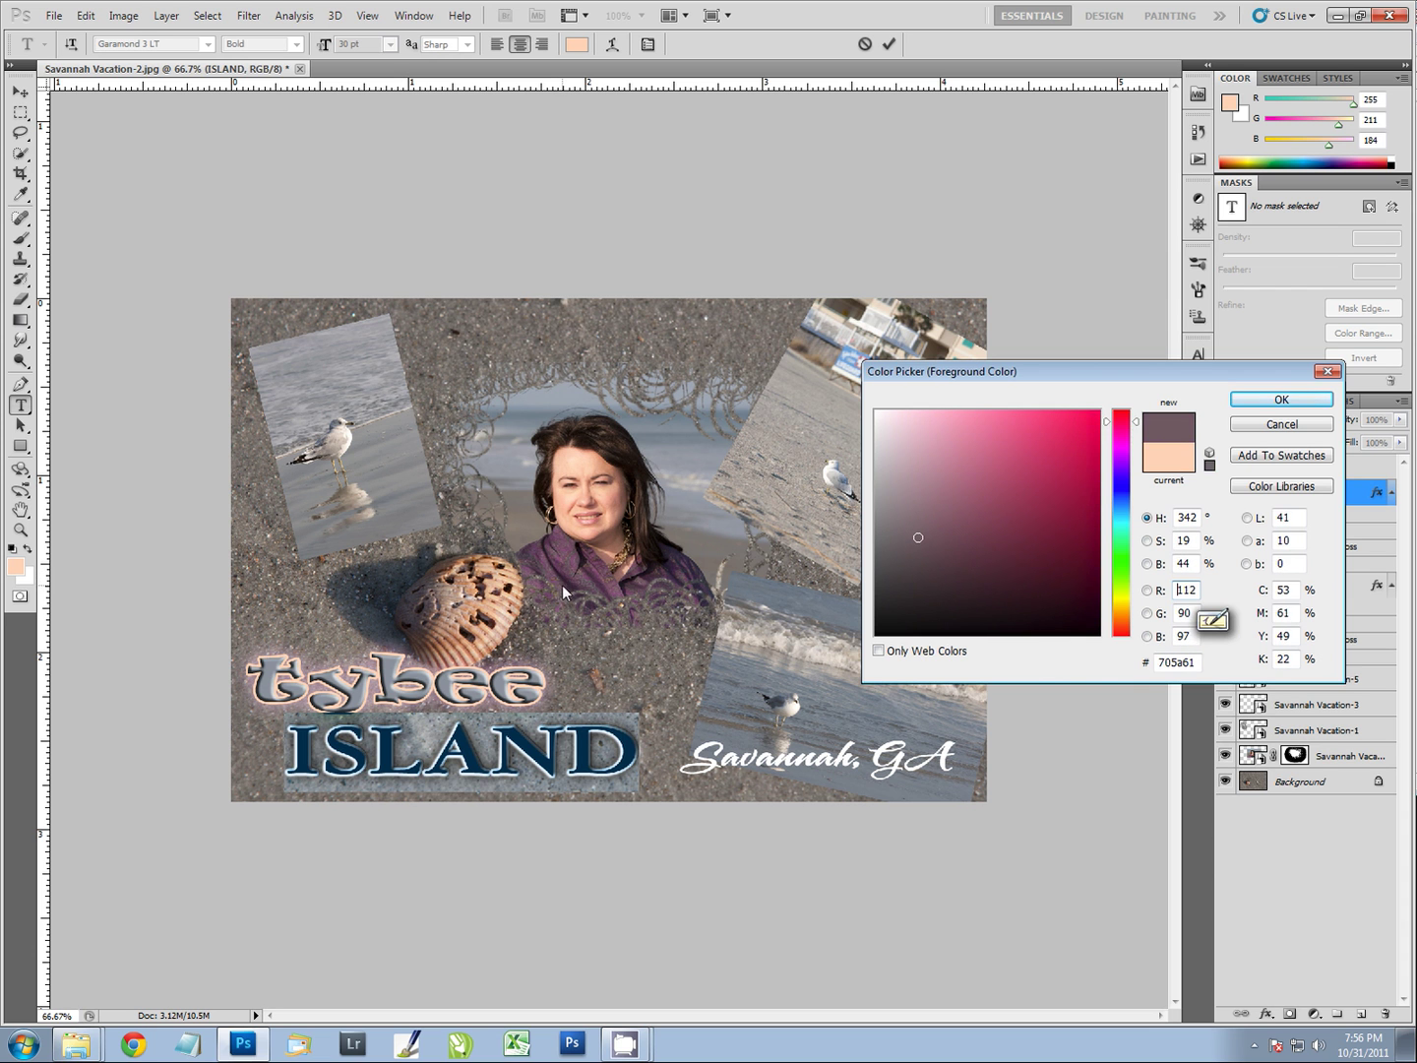
{"action": "left_click", "coordinate": [1265, 399]}
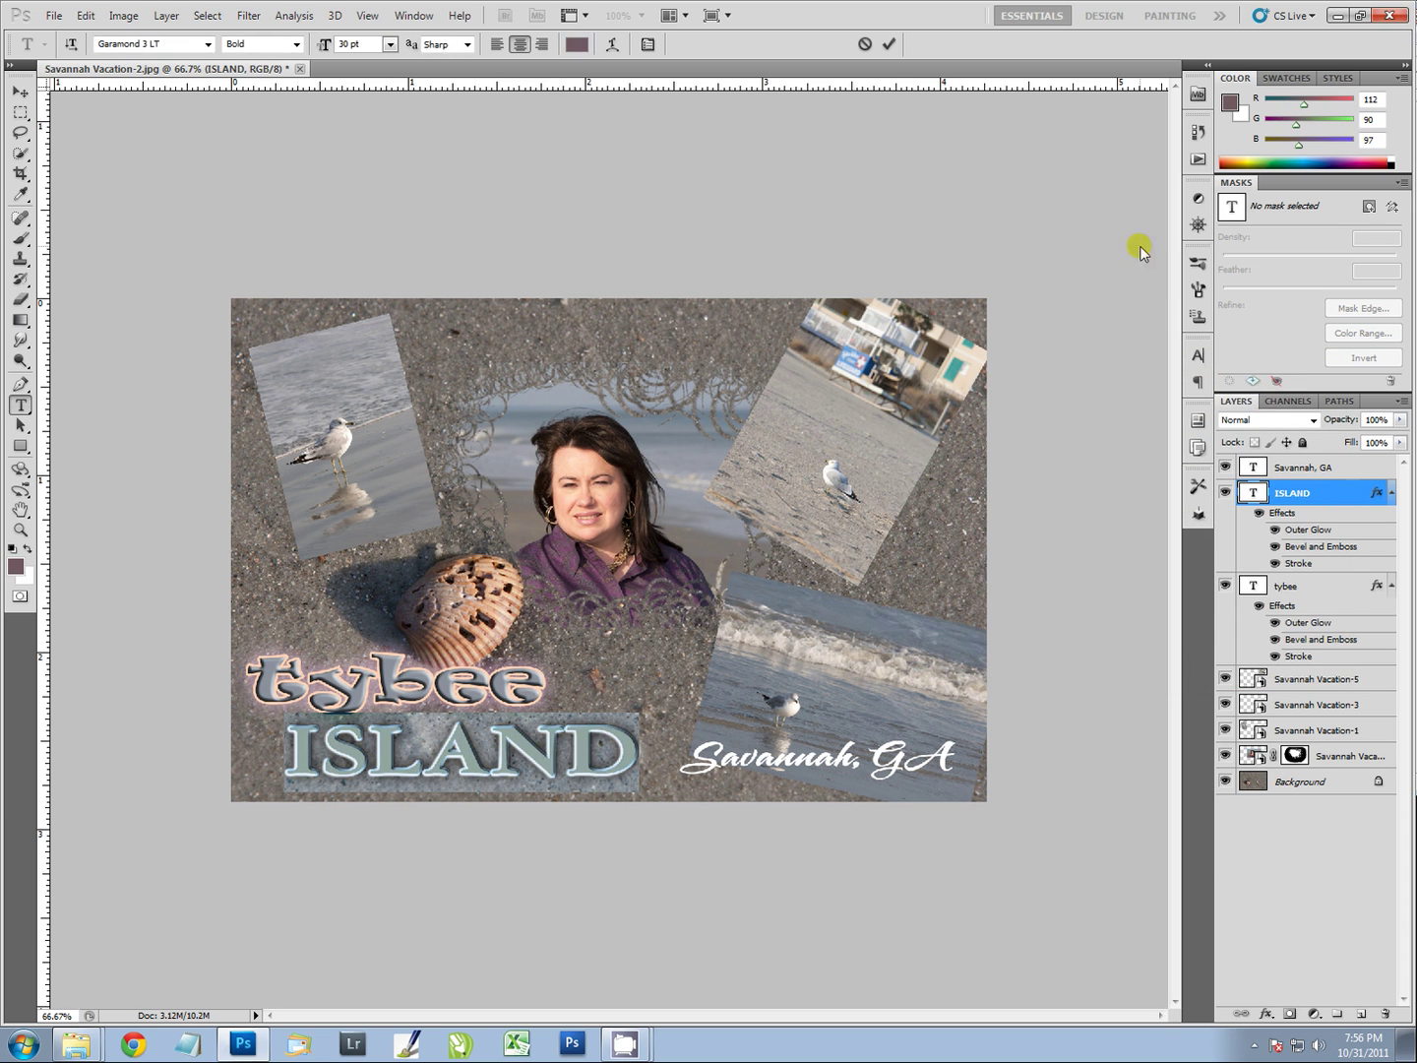
{"action": "left_click", "coordinate": [890, 45]}
{"action": "key", "text": "v"}
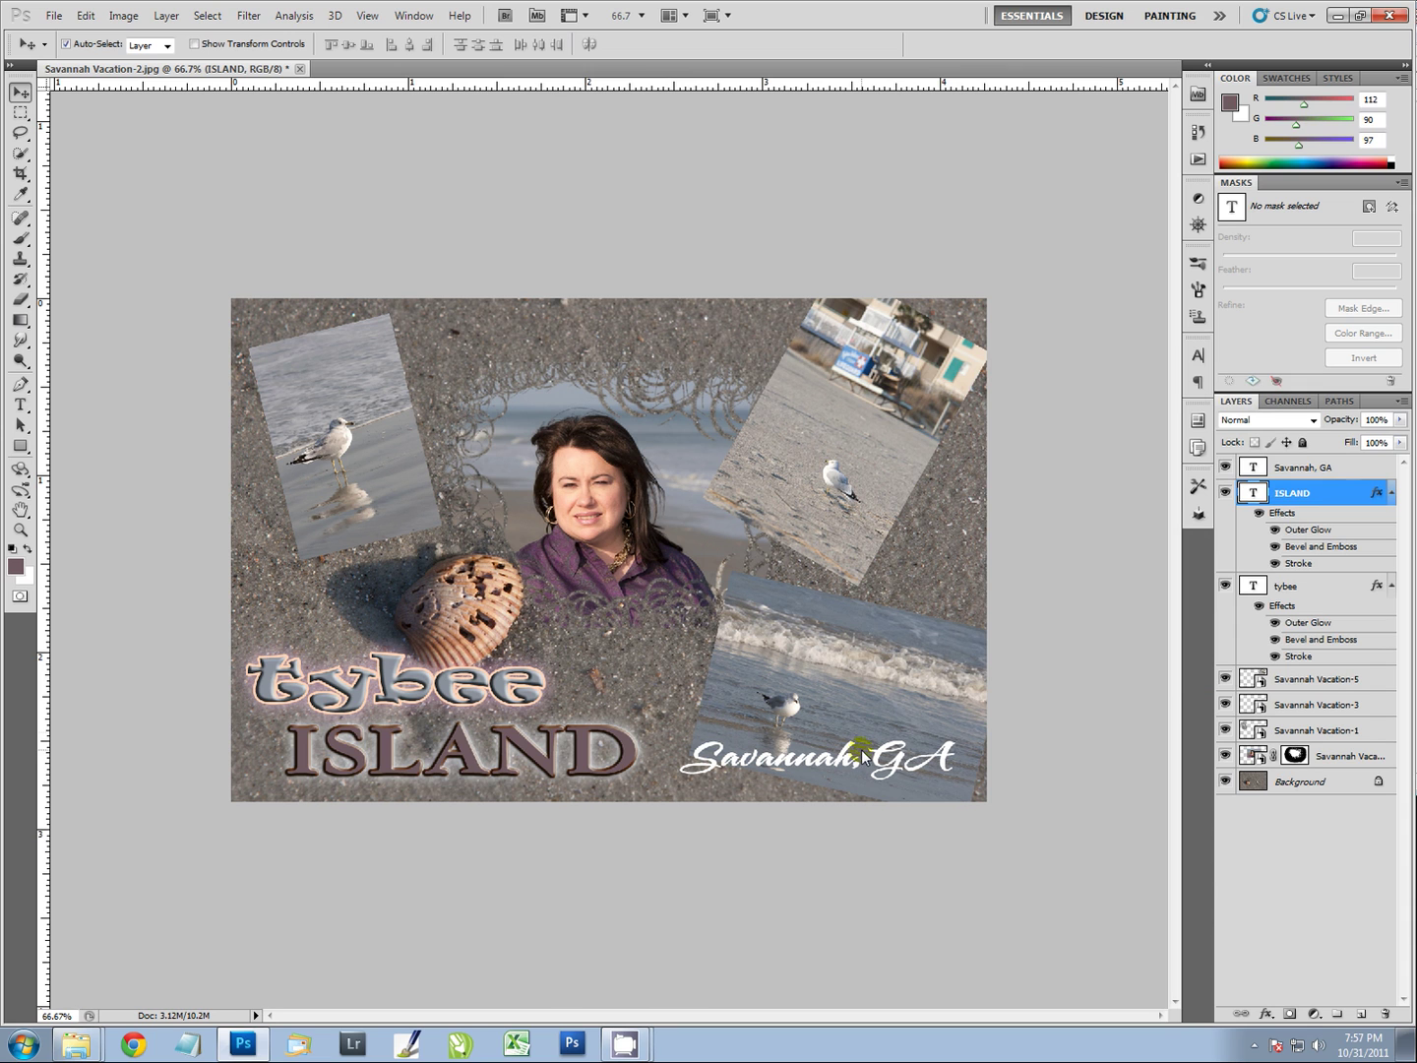
Step: Copy the layer style from the "ISLAND" layer and paste it onto the "Savannah, GA" layer
{"action": "right_click", "coordinate": [1303, 513]}
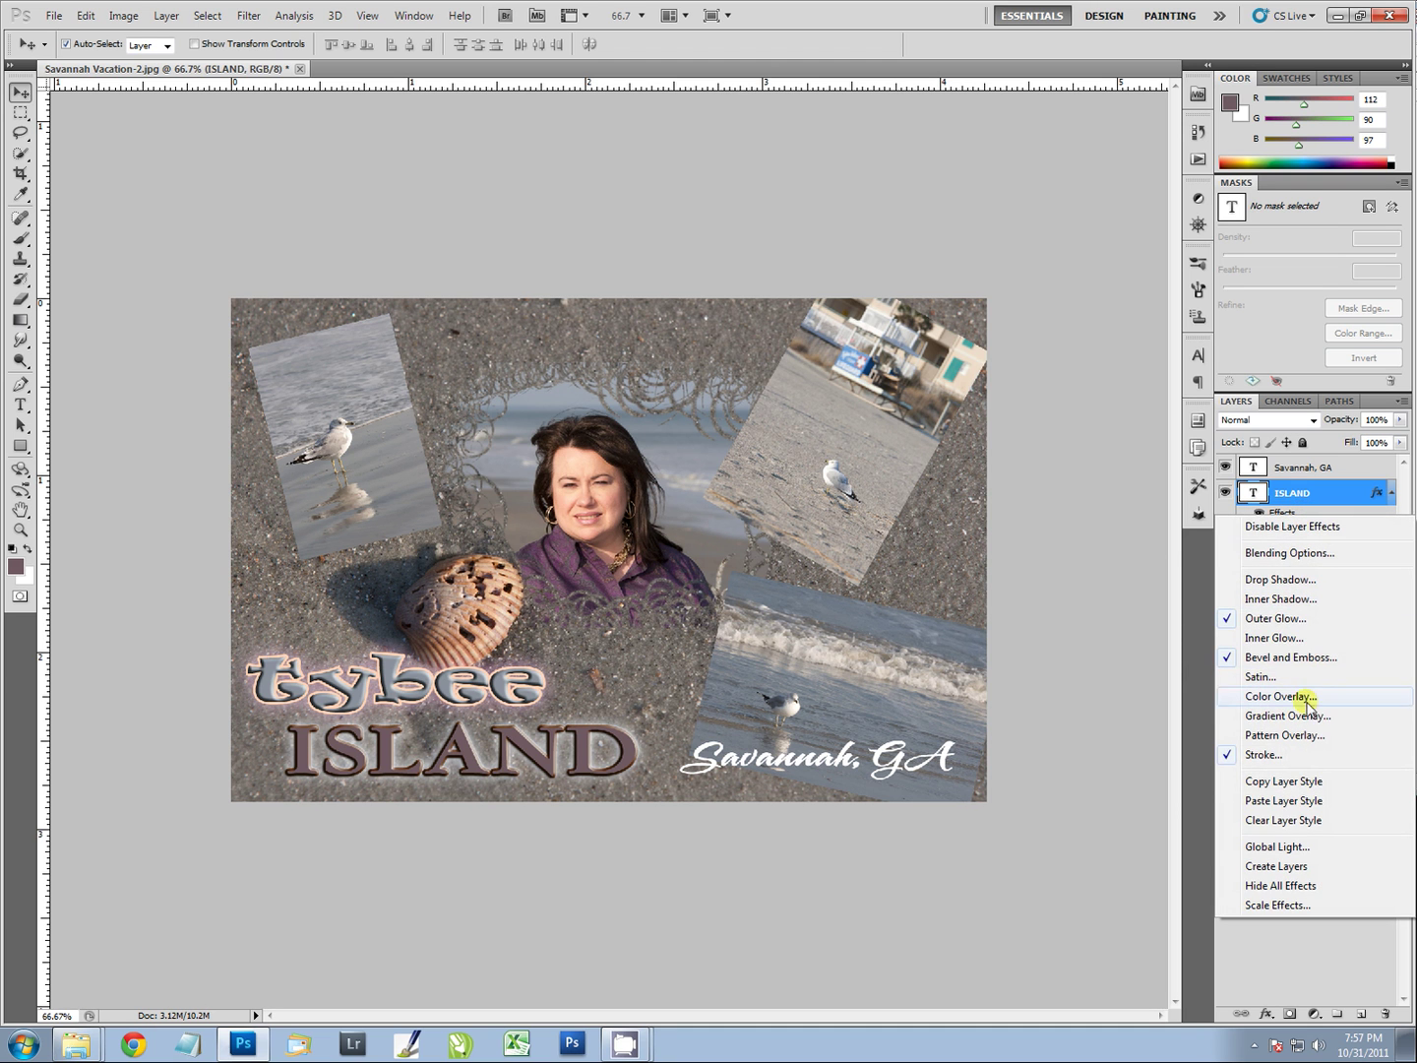
{"action": "left_click", "coordinate": [1288, 784]}
{"action": "left_click", "coordinate": [1301, 469]}
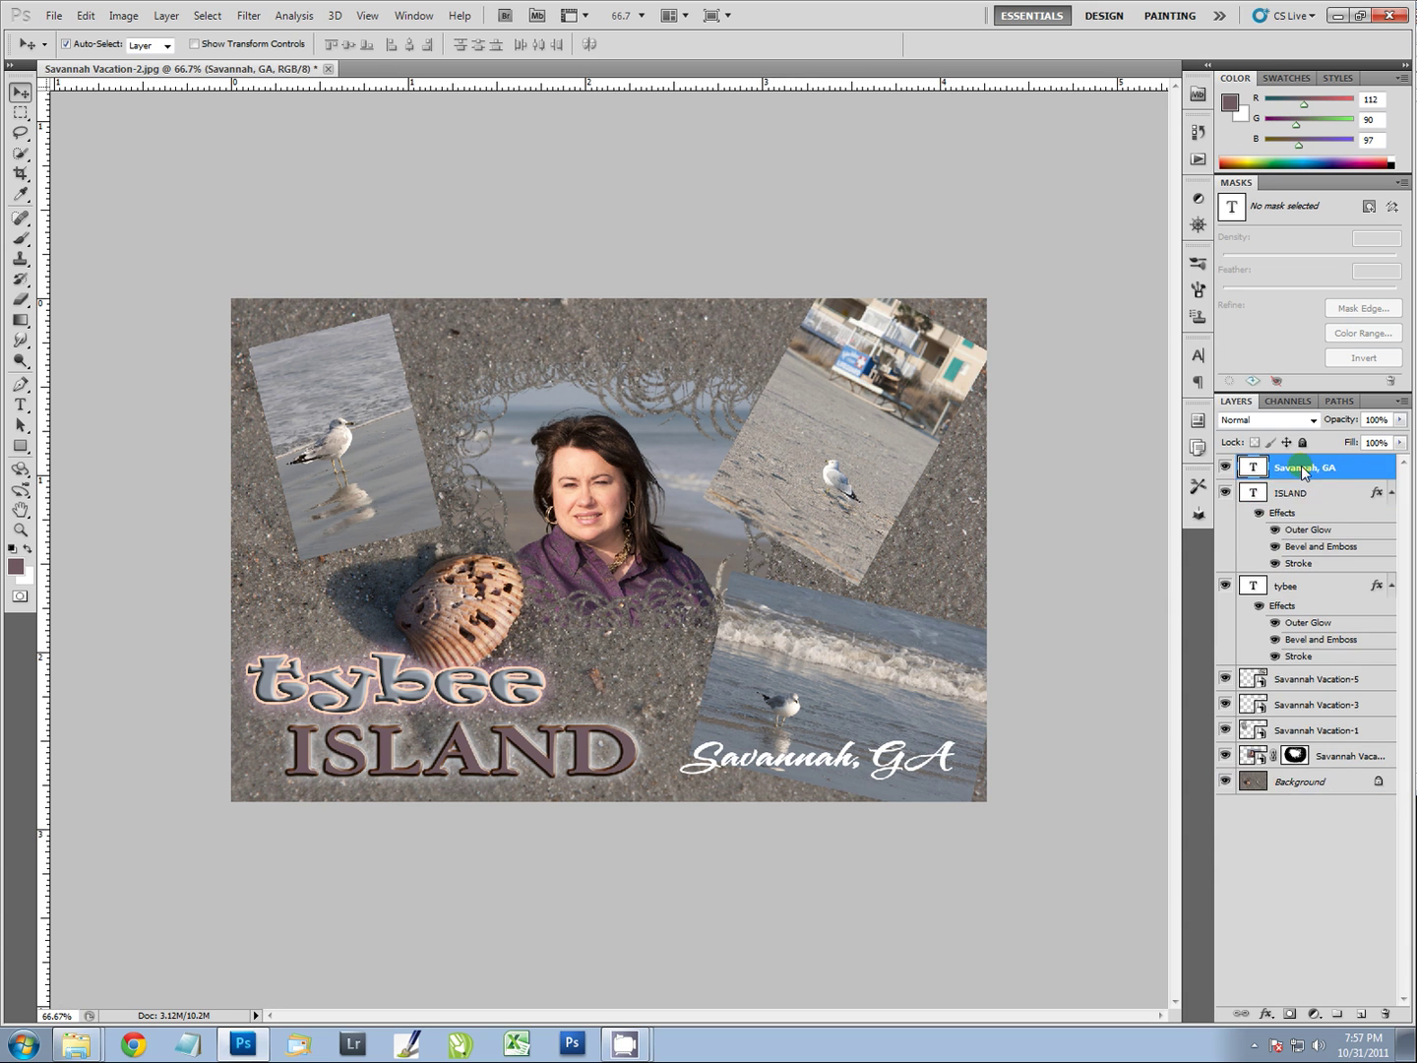
{"action": "right_click", "coordinate": [1303, 470]}
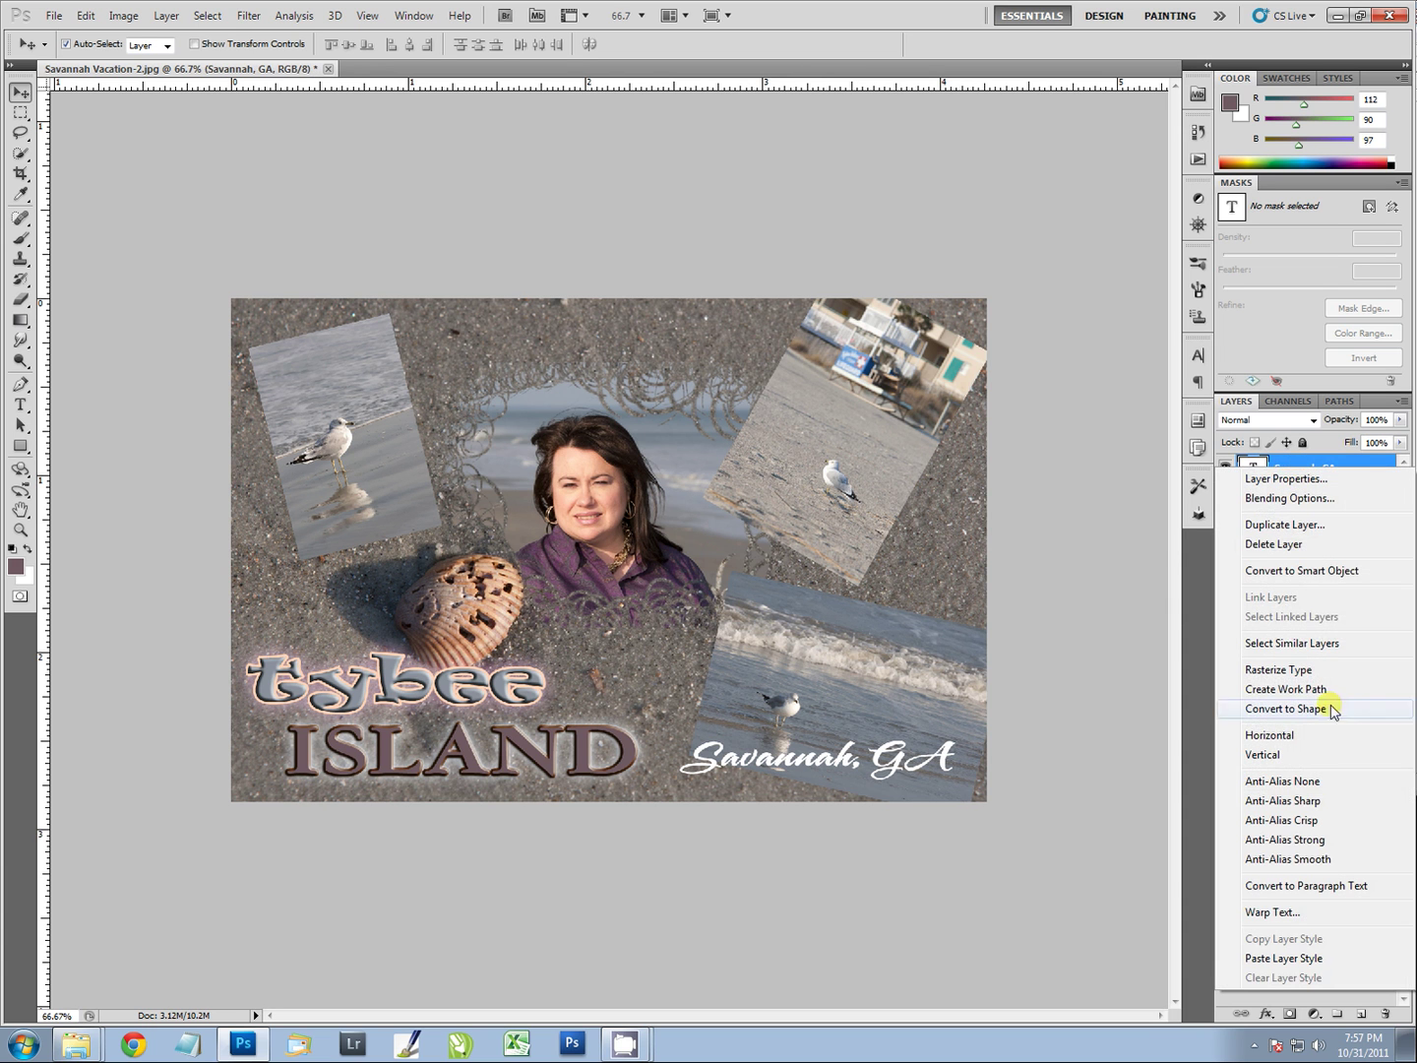
{"action": "left_click", "coordinate": [1311, 959]}
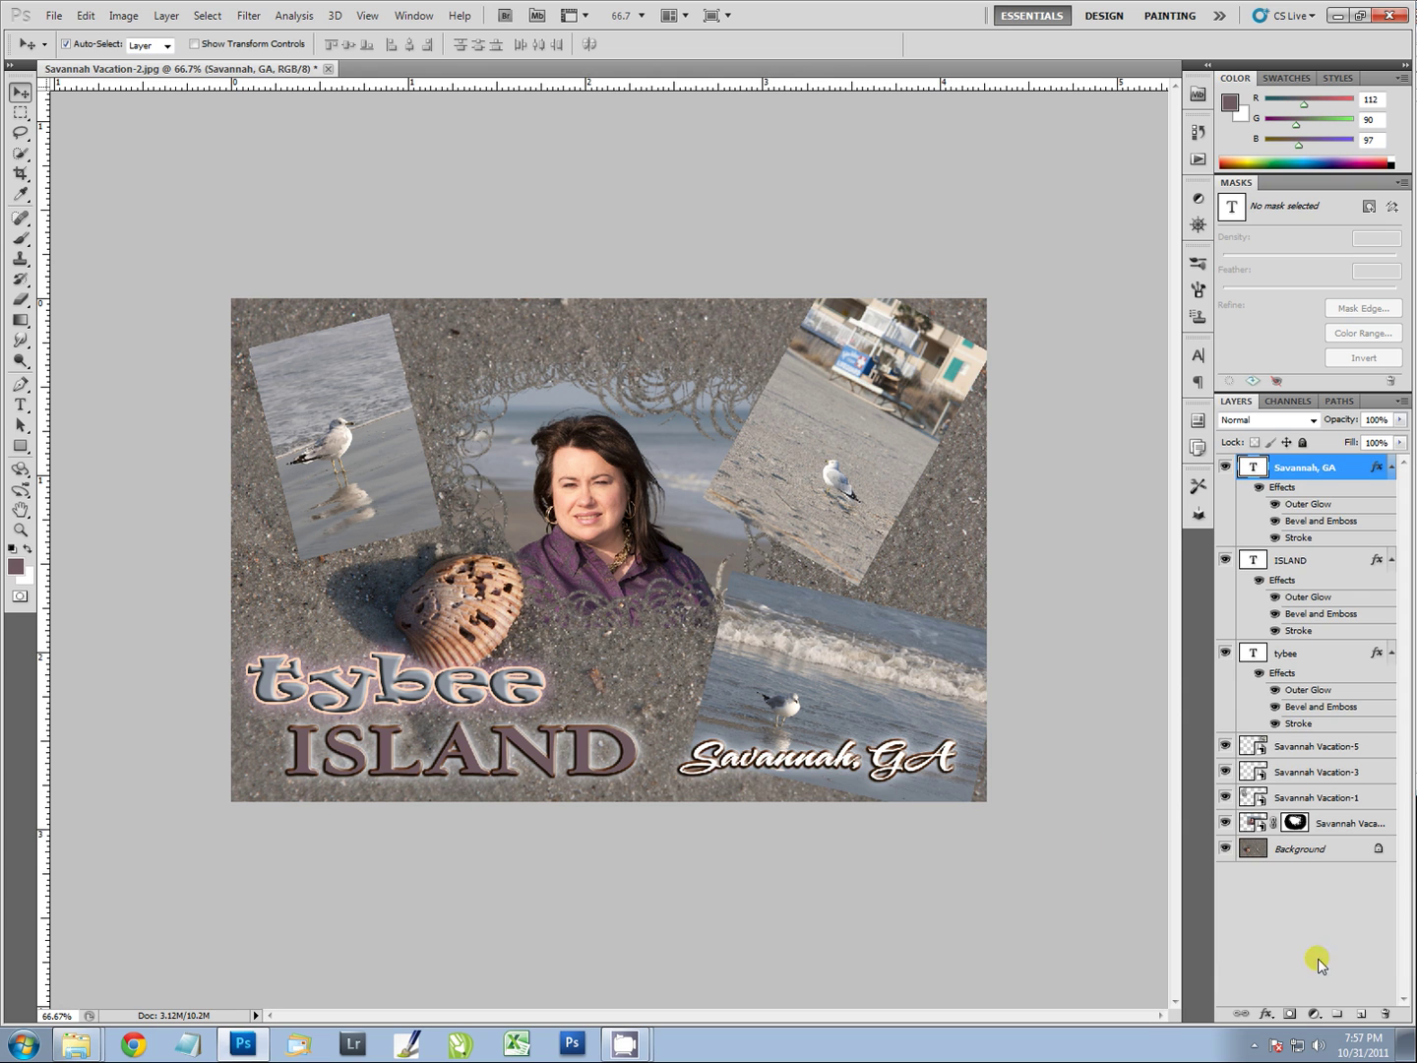